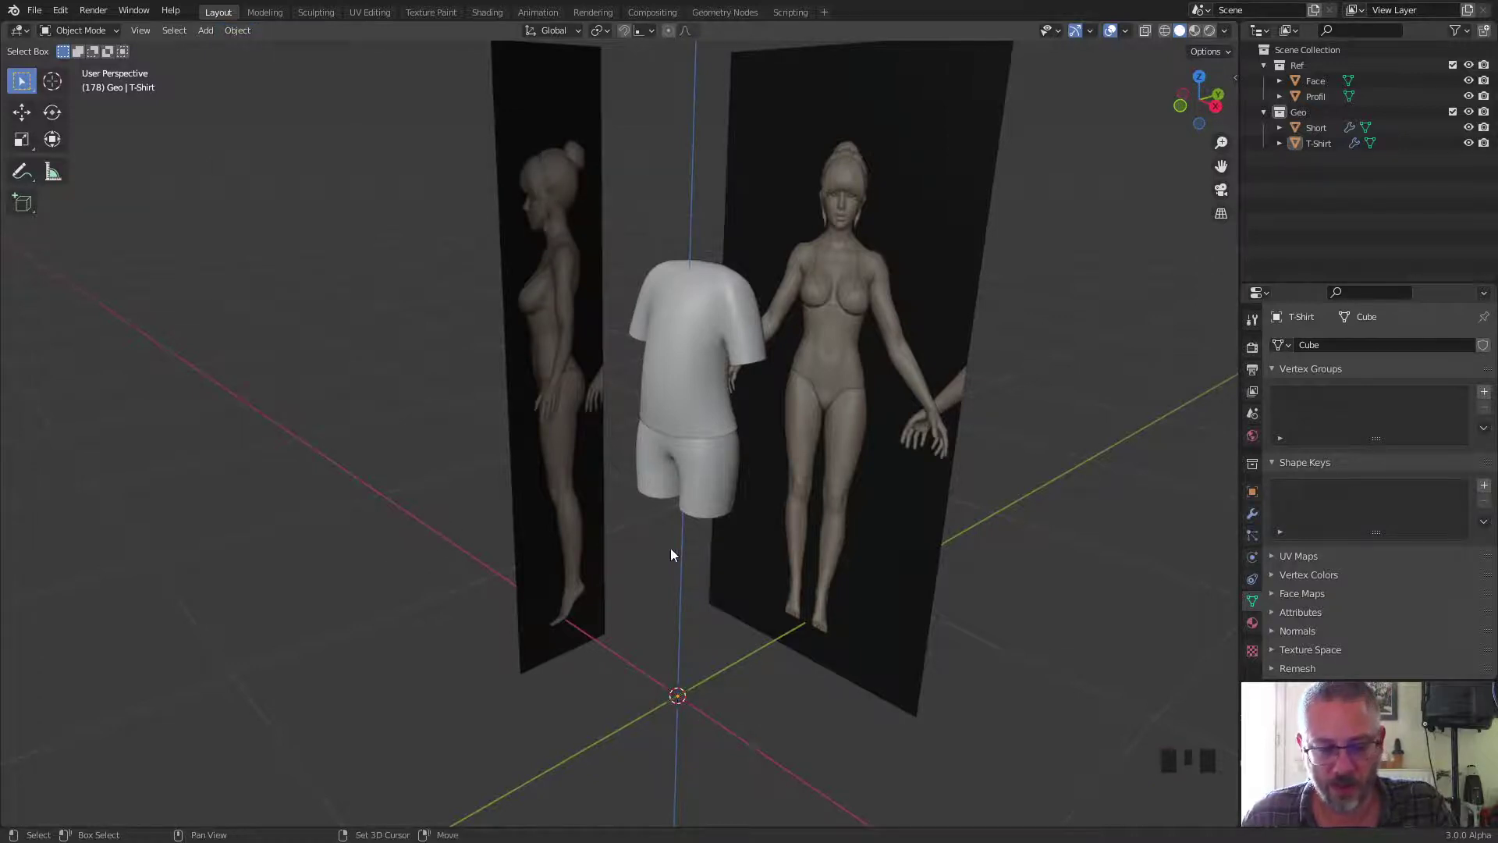
Step: Snap the 3D cursor to the world origin, trying a freely placed cursor and returning it to the origin
key("shift+s")
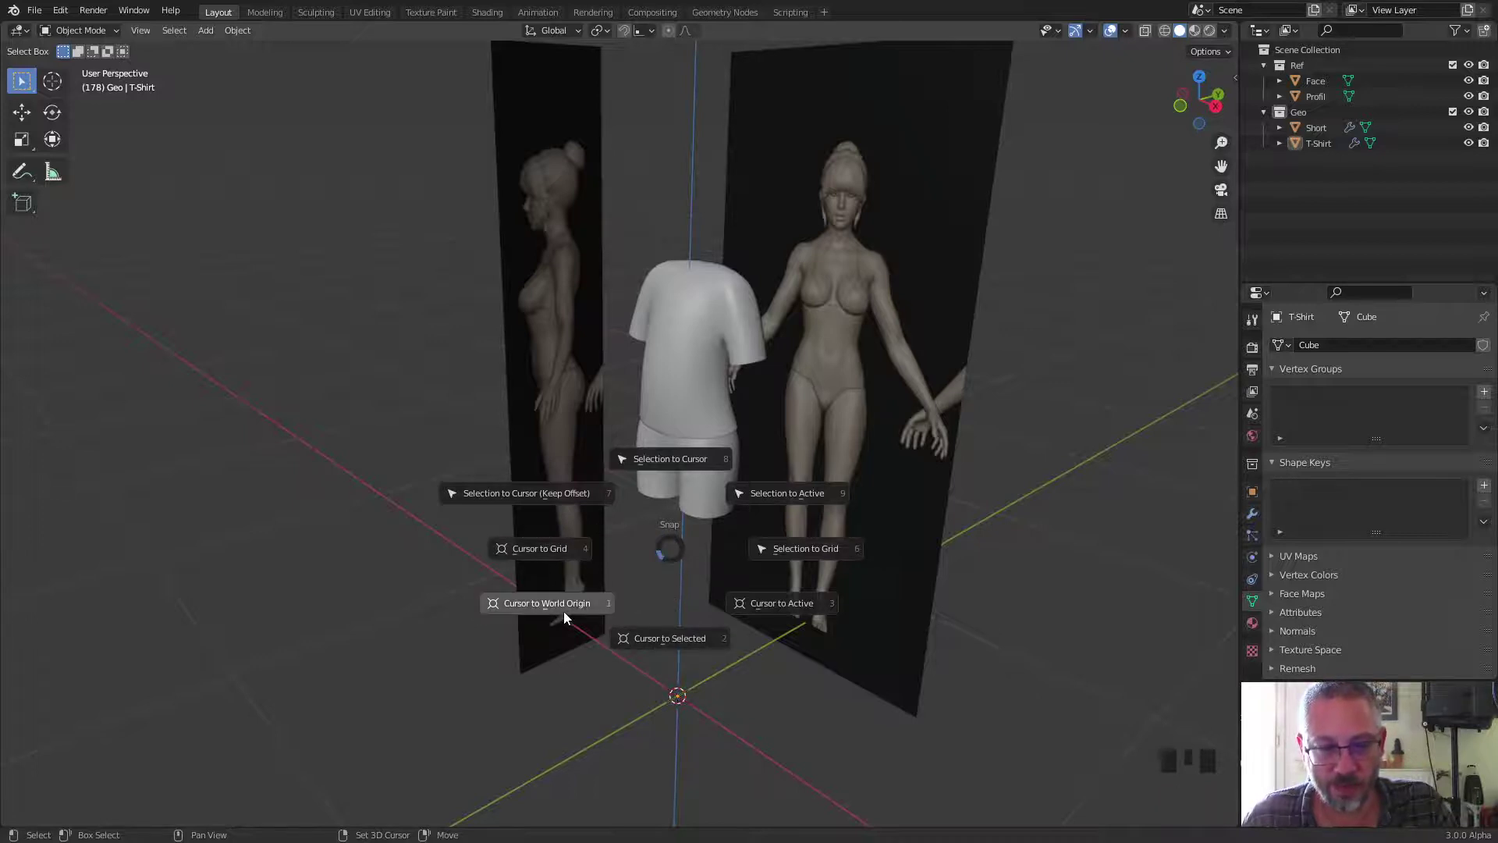
left_click(563, 611)
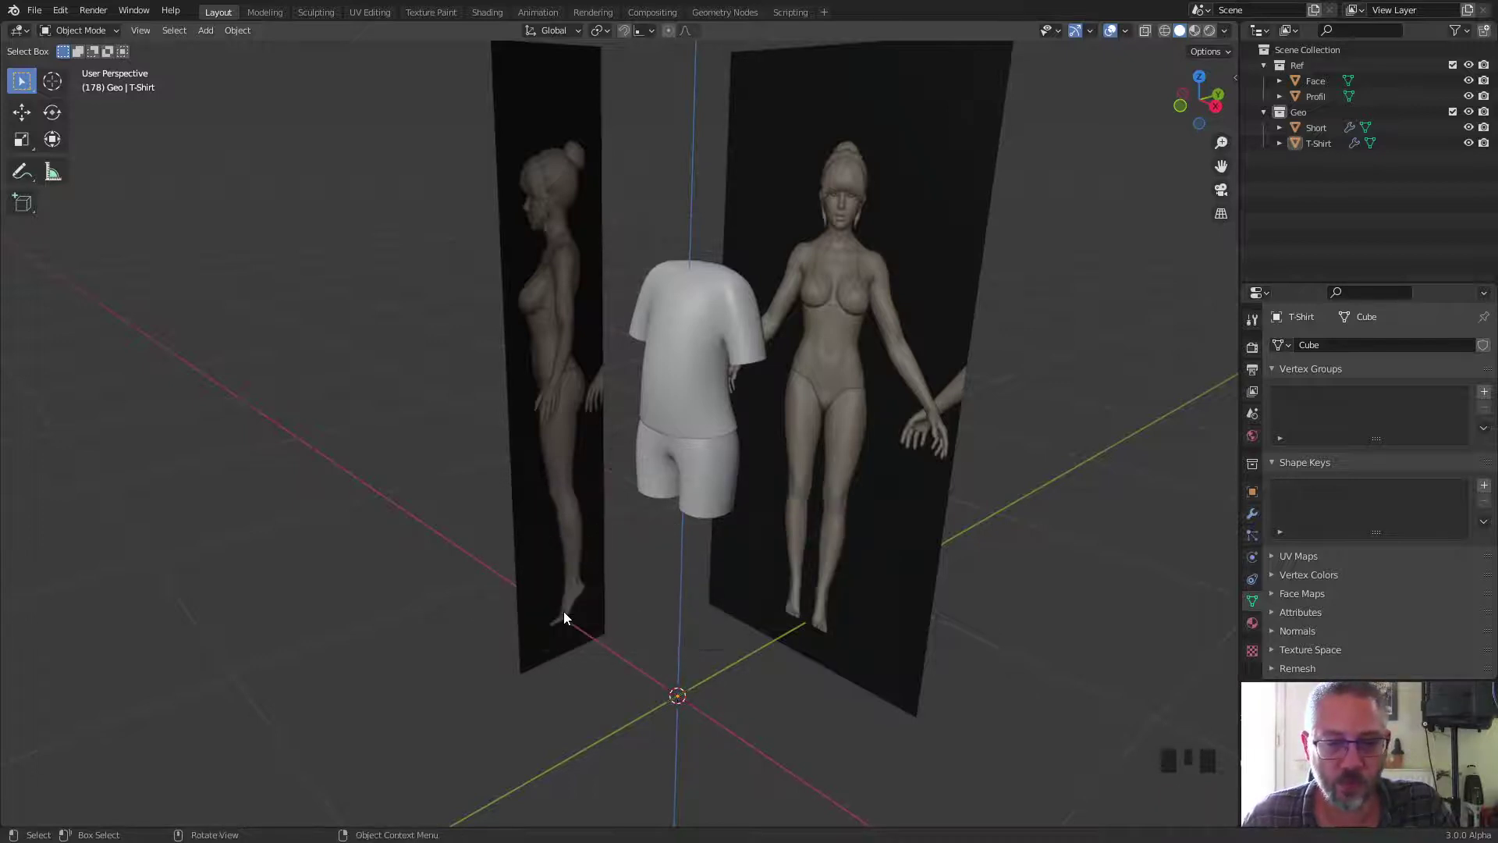
right_click(298, 422, "shift")
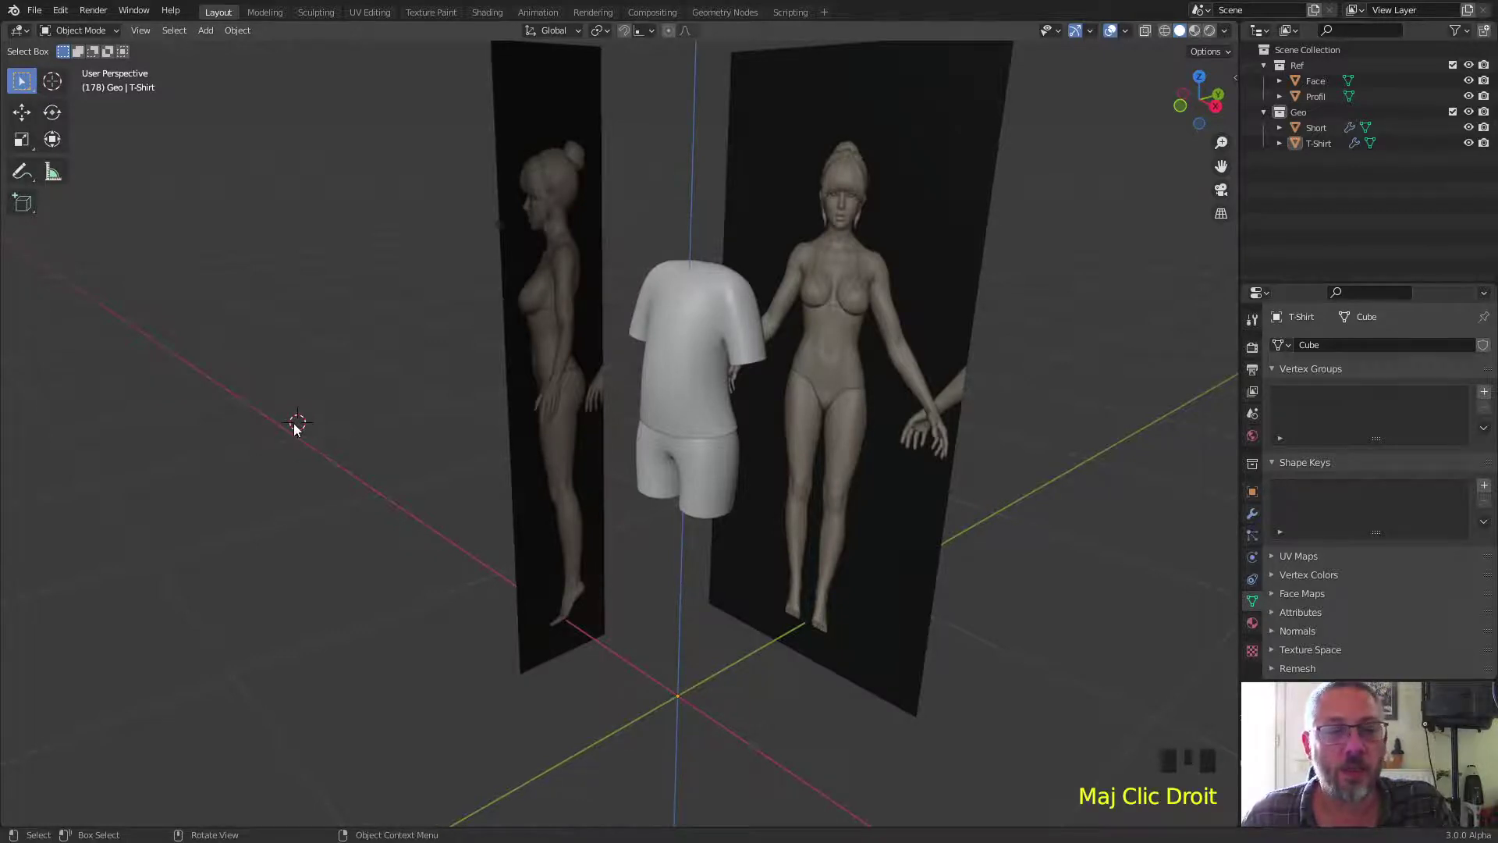
key("shift+s")
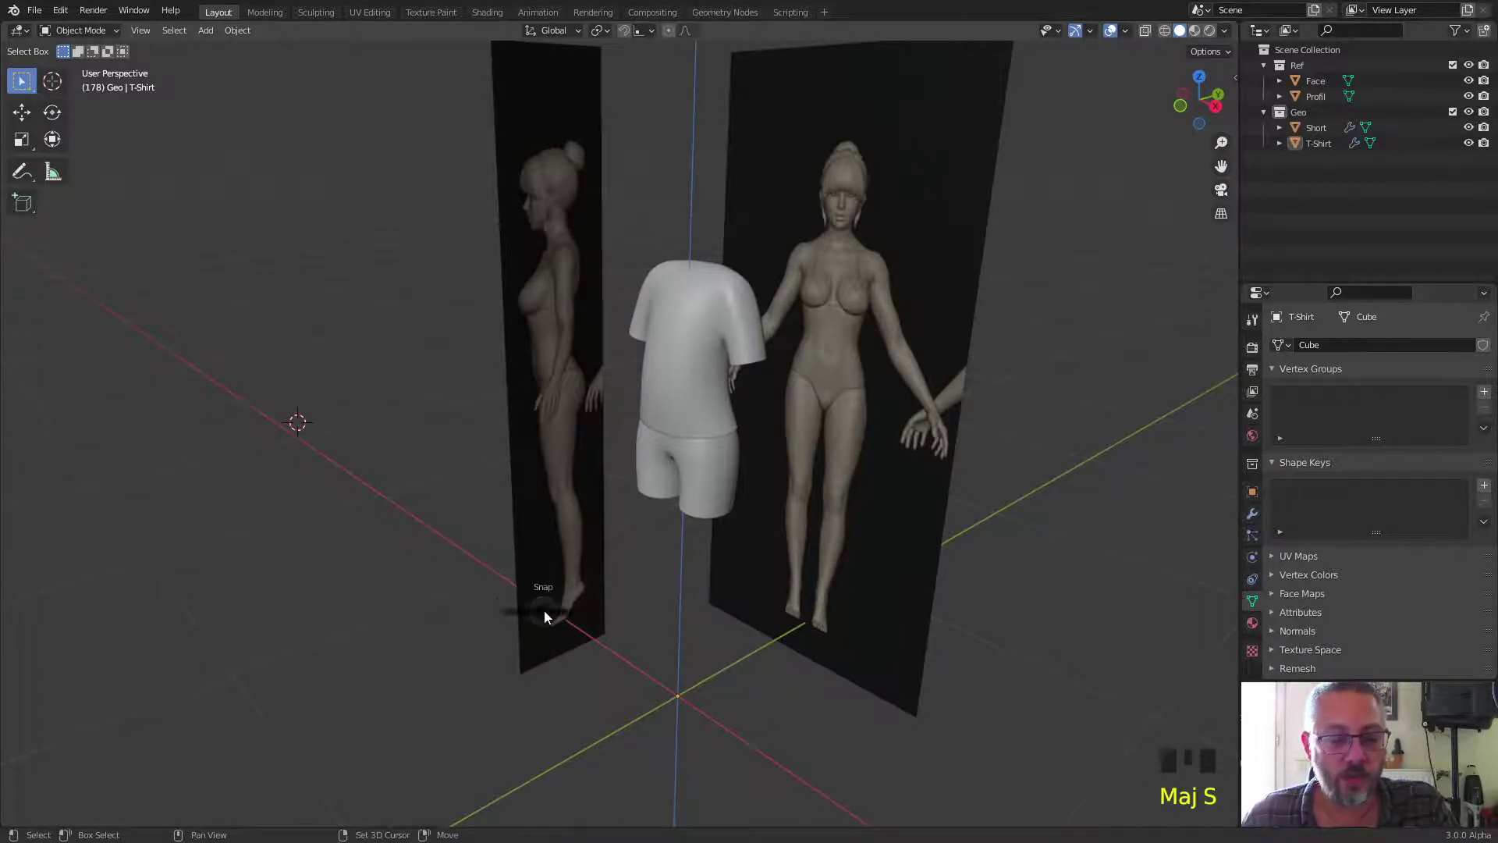
left_click(426, 665)
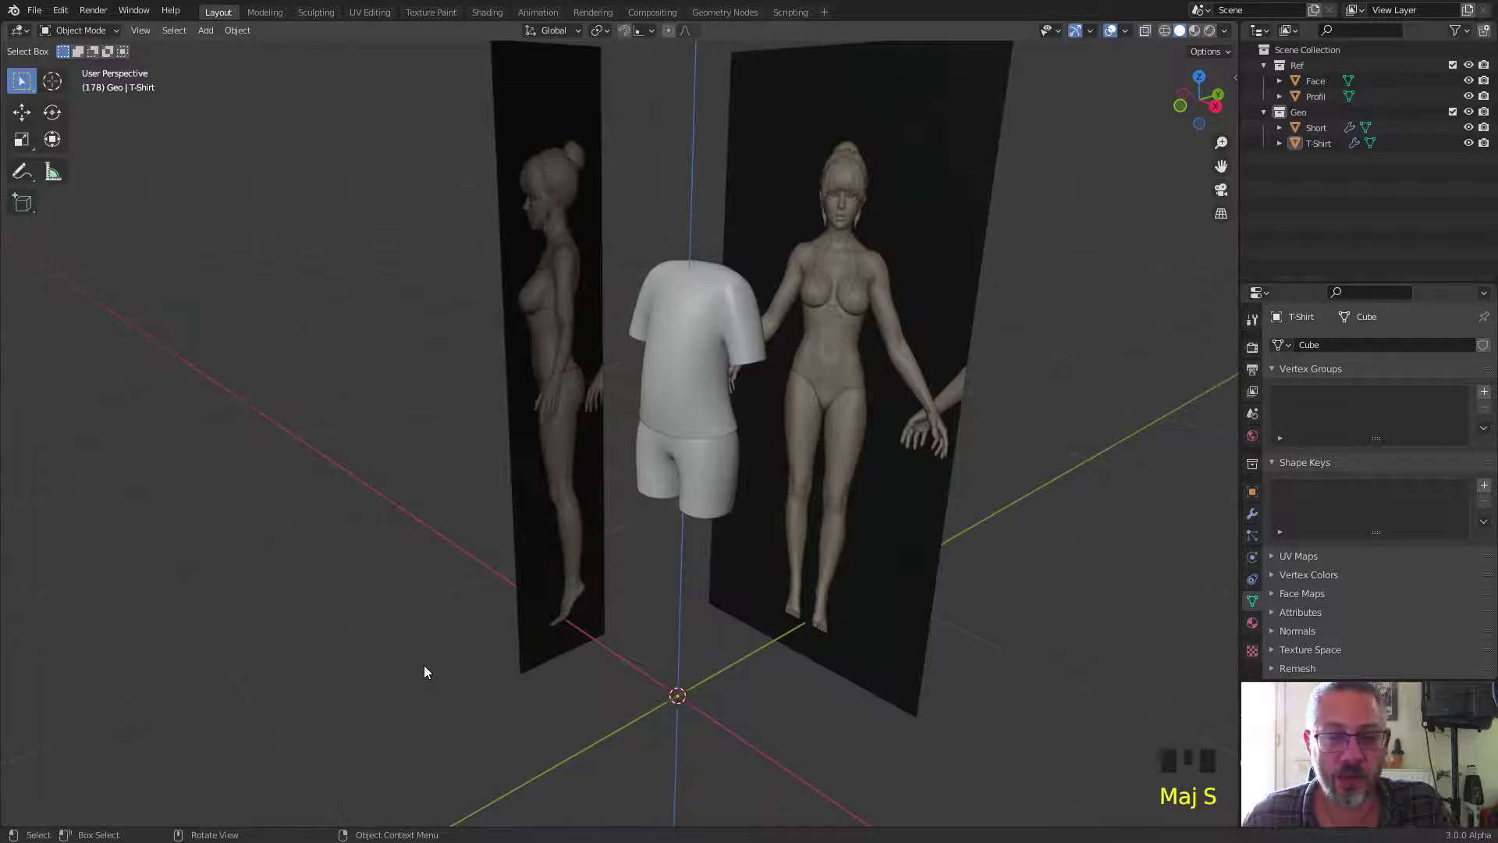
Step: Add a mesh cylinder at the 3D cursor and set its vertex count to 6
middle_click_drag(620, 555, 591, 533)
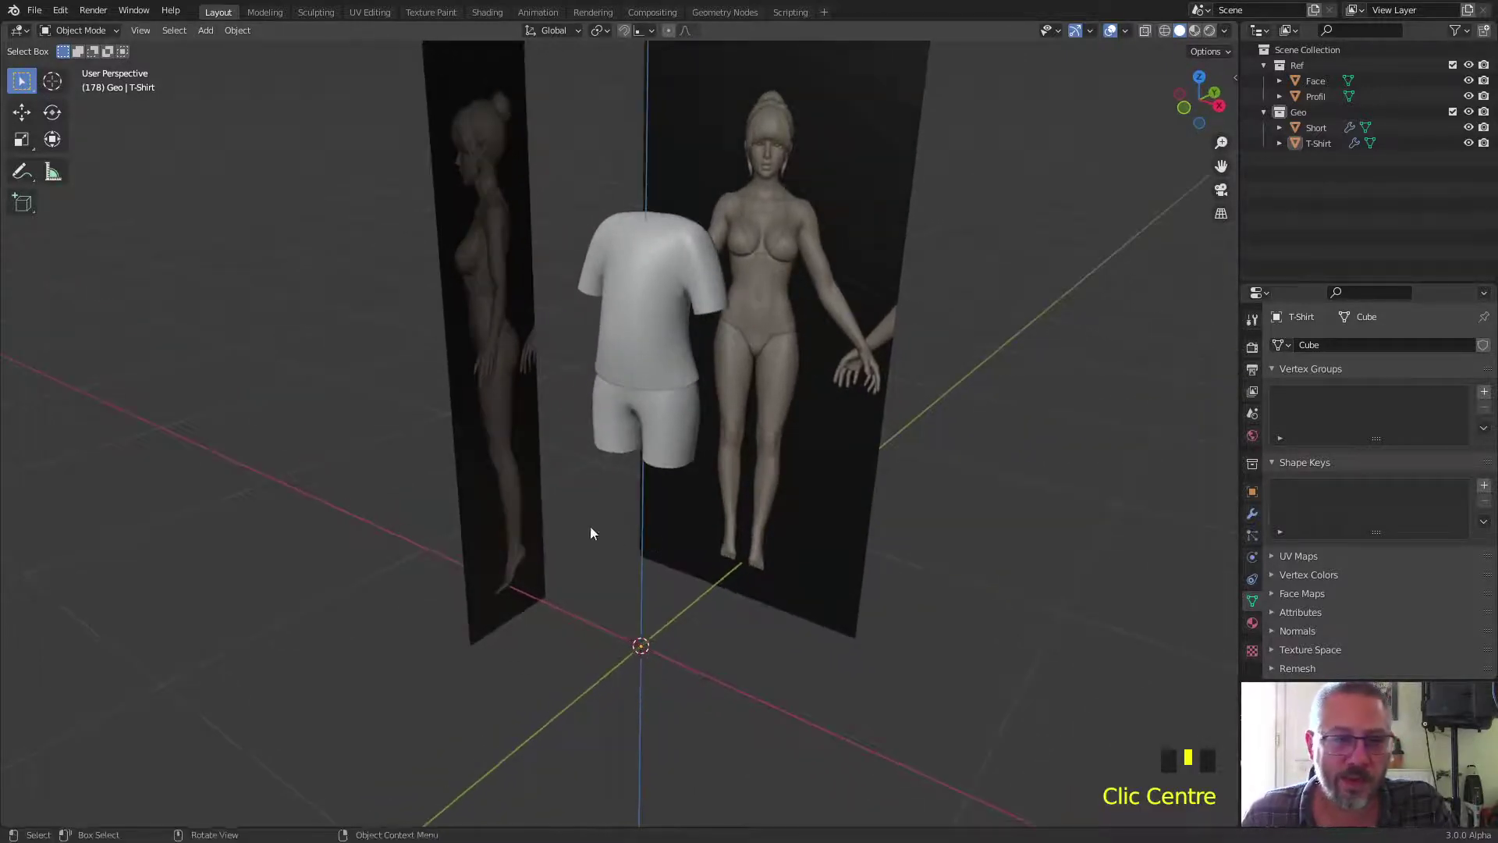
left_click(204, 31)
mouse_move(221, 48)
left_click(390, 123)
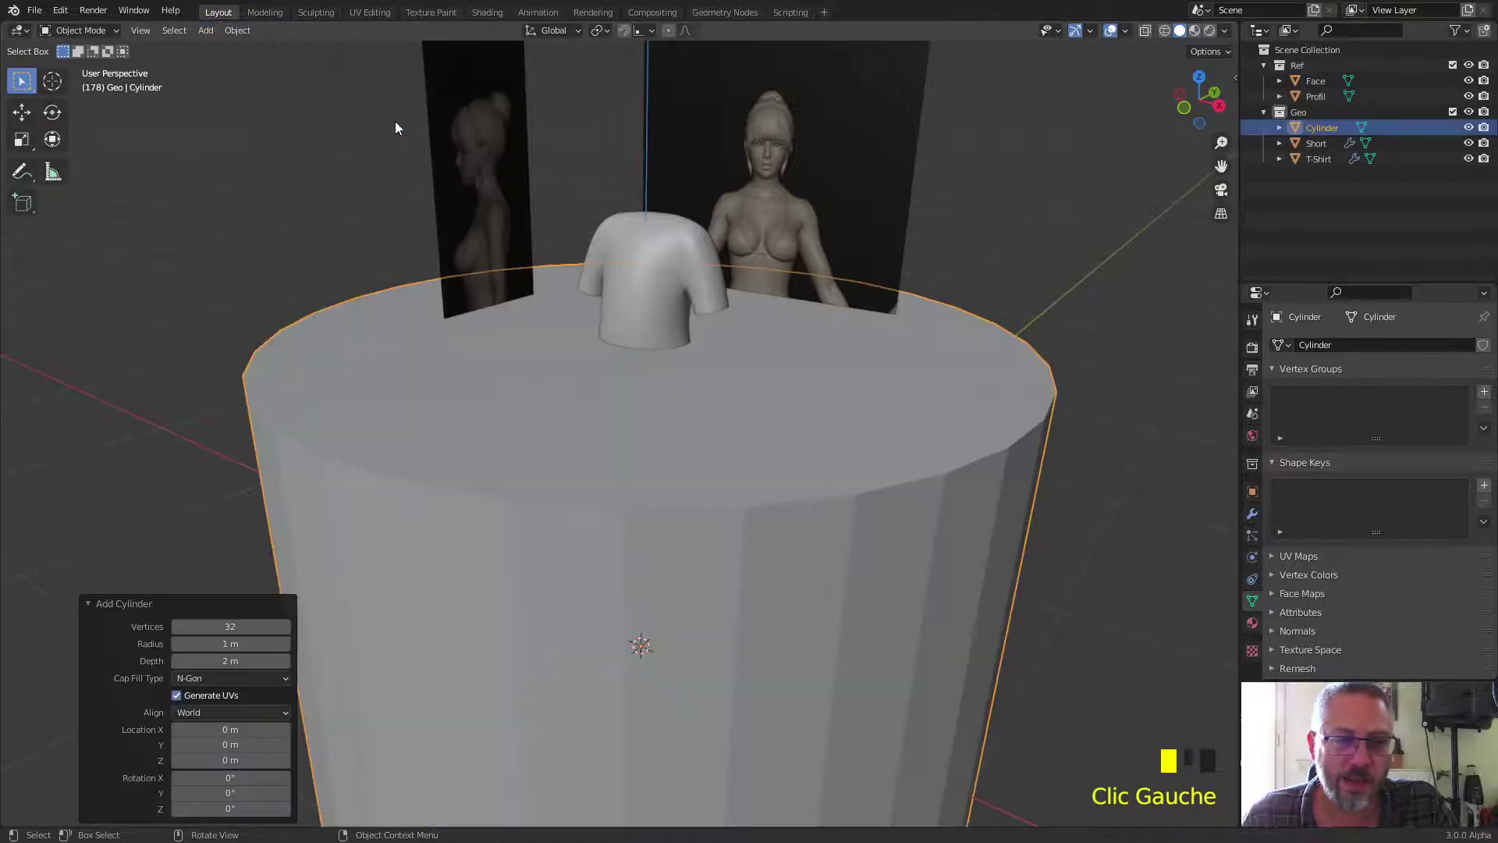
left_click(120, 607)
left_click(107, 812)
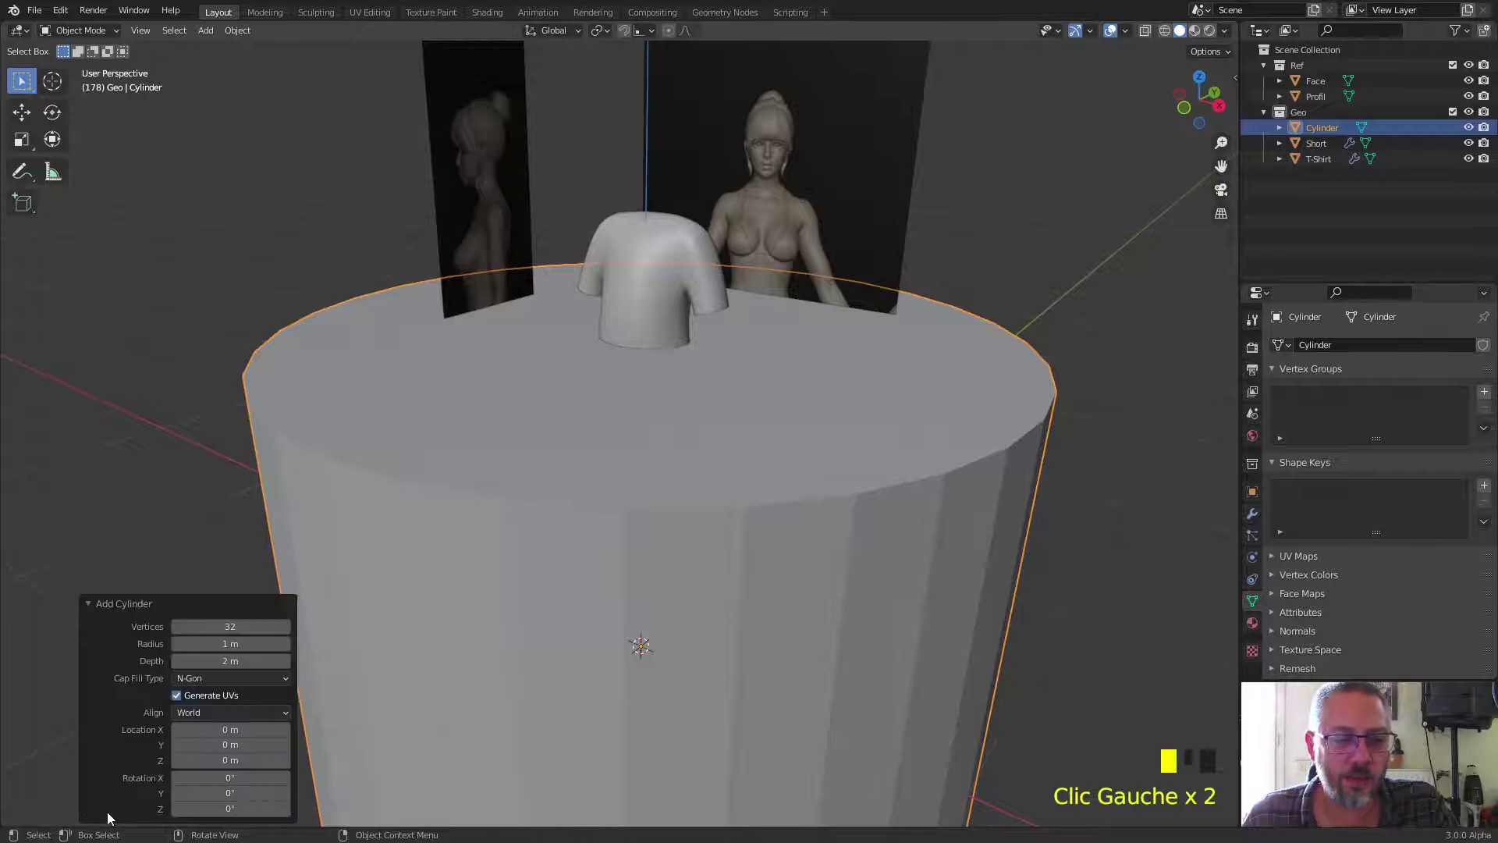
left_click(221, 625)
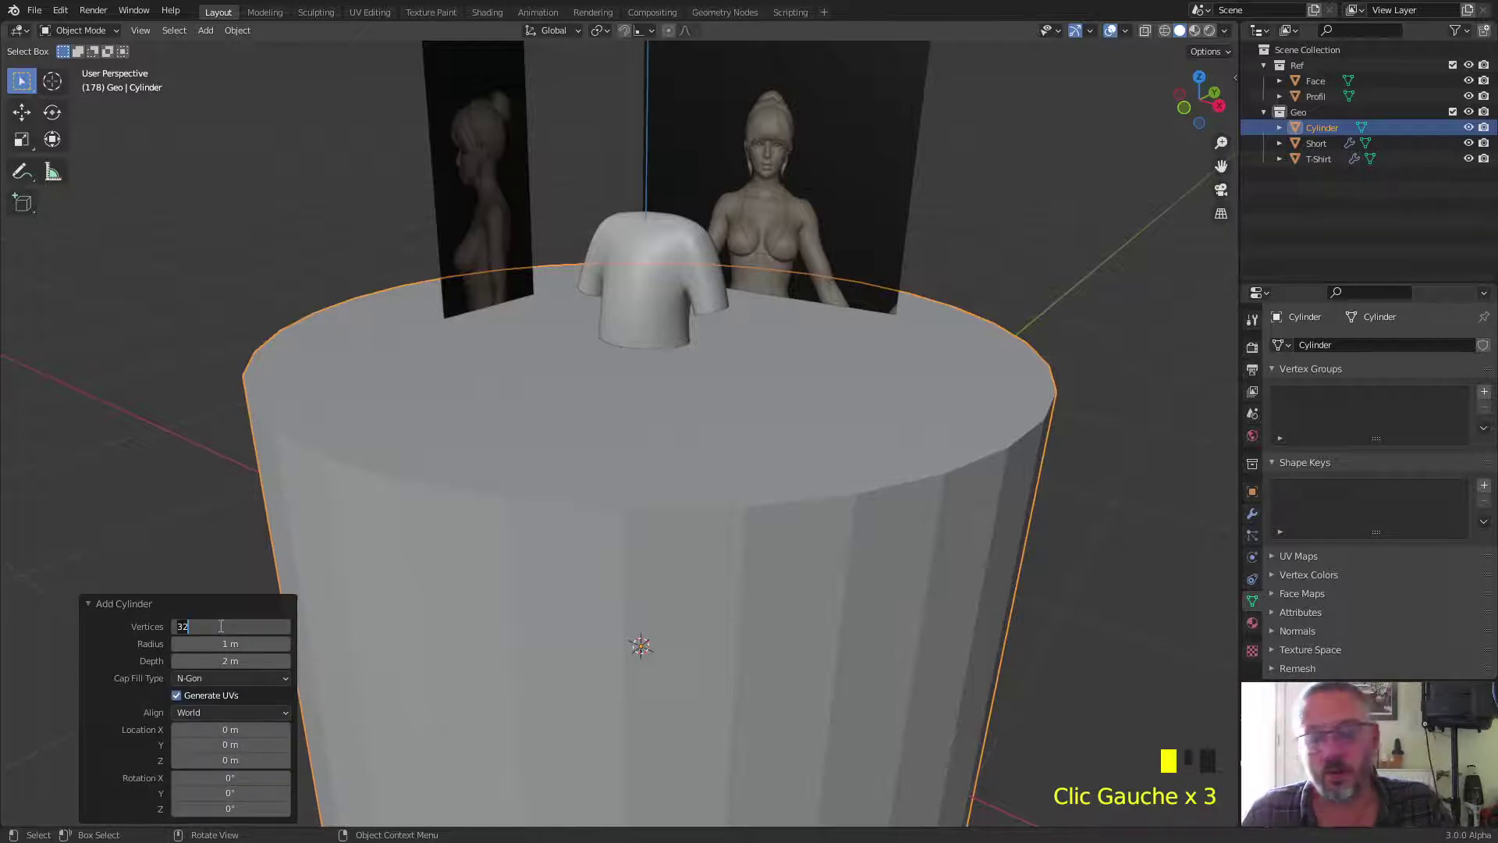
type("6")
key("Return")
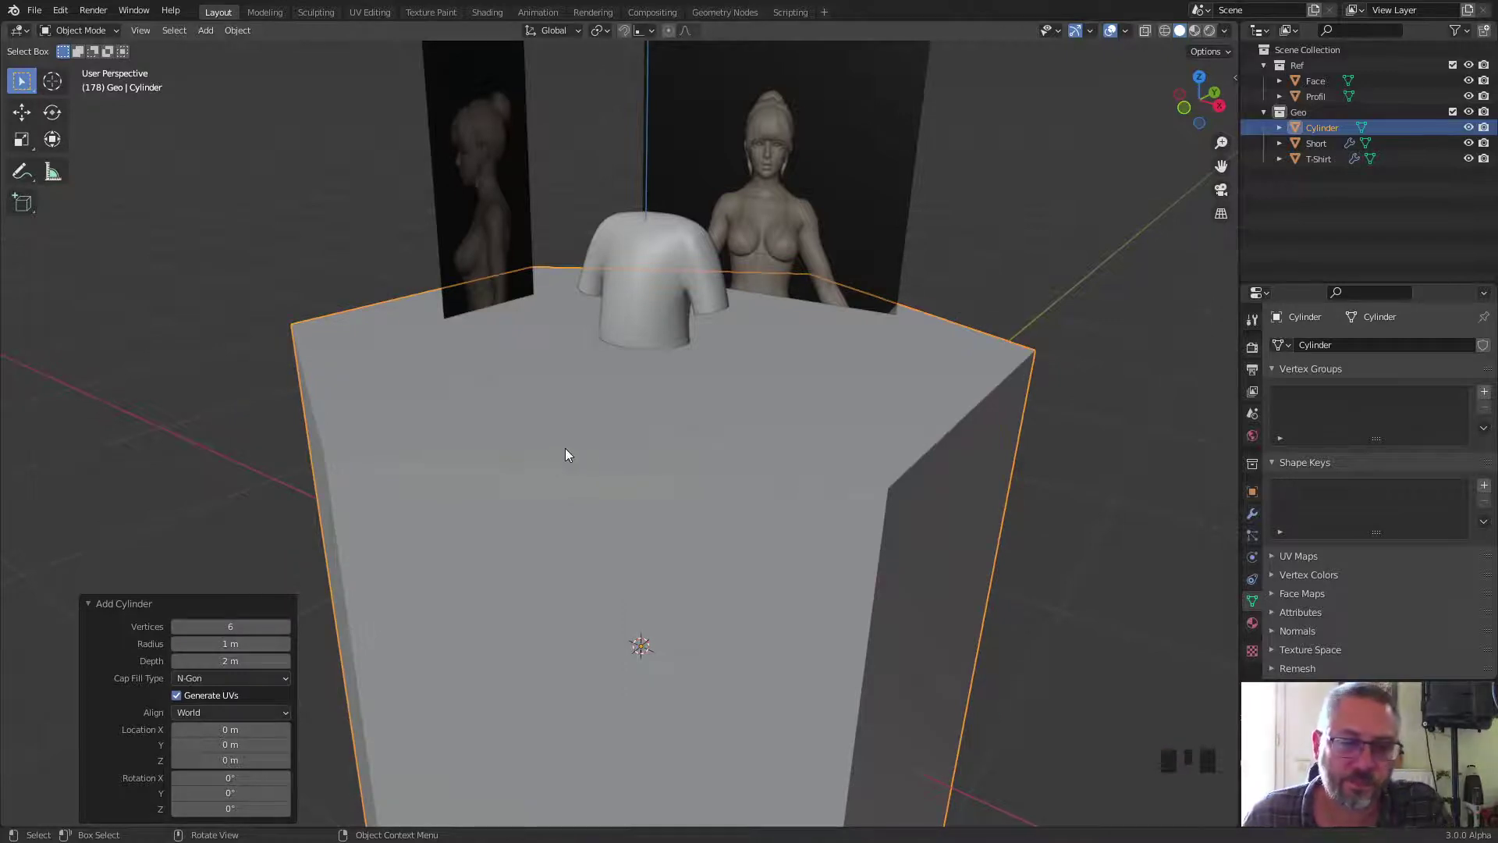
Step: Put the new six-sided cylinder into Edit Mode
left_click(91, 33)
left_click(91, 64)
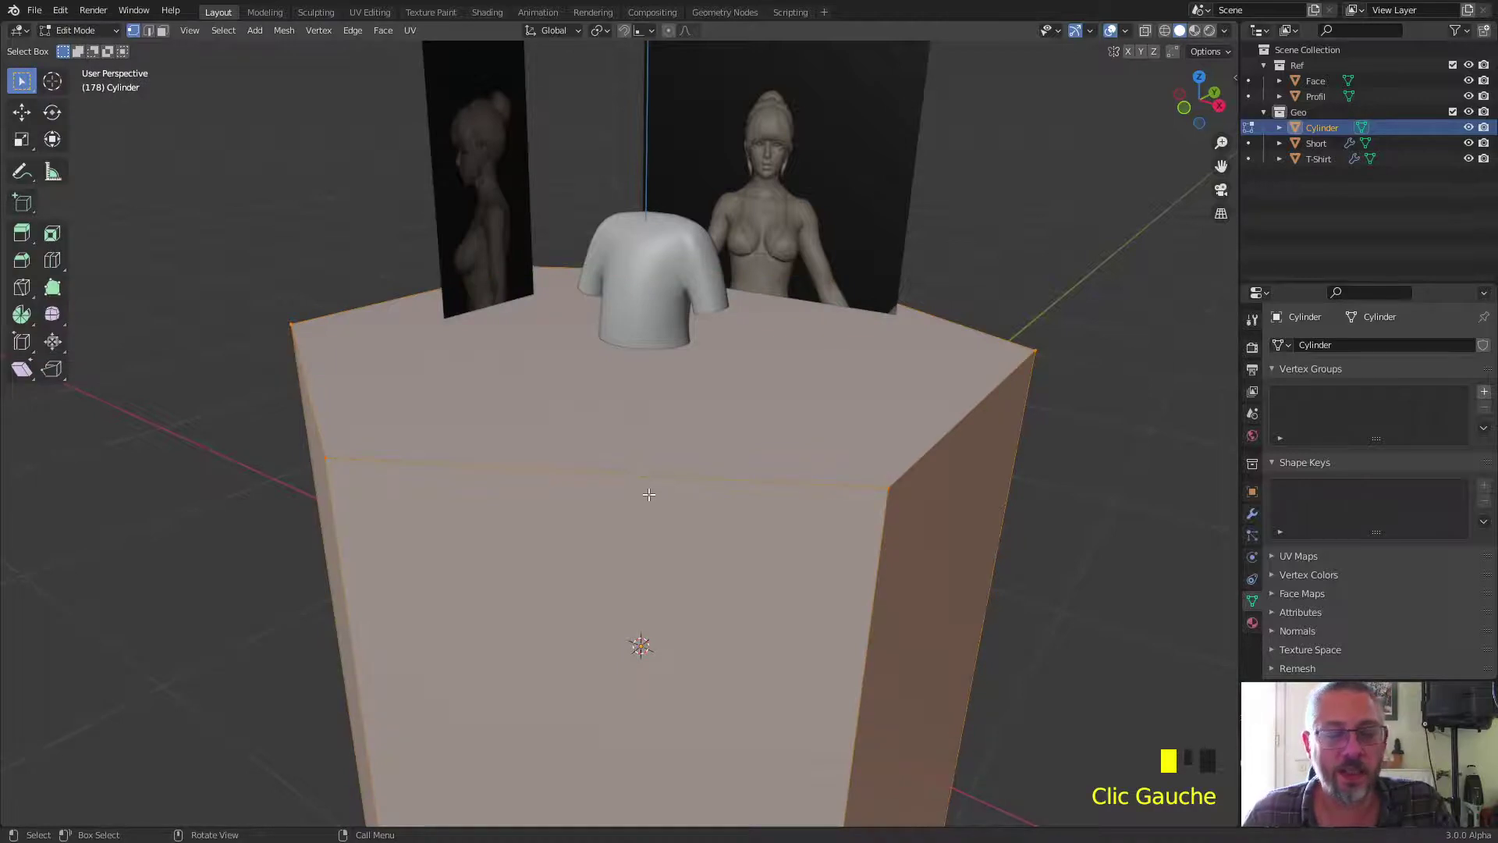
key("Tab")
key("Tab")
key("Tab")
key("Tab")
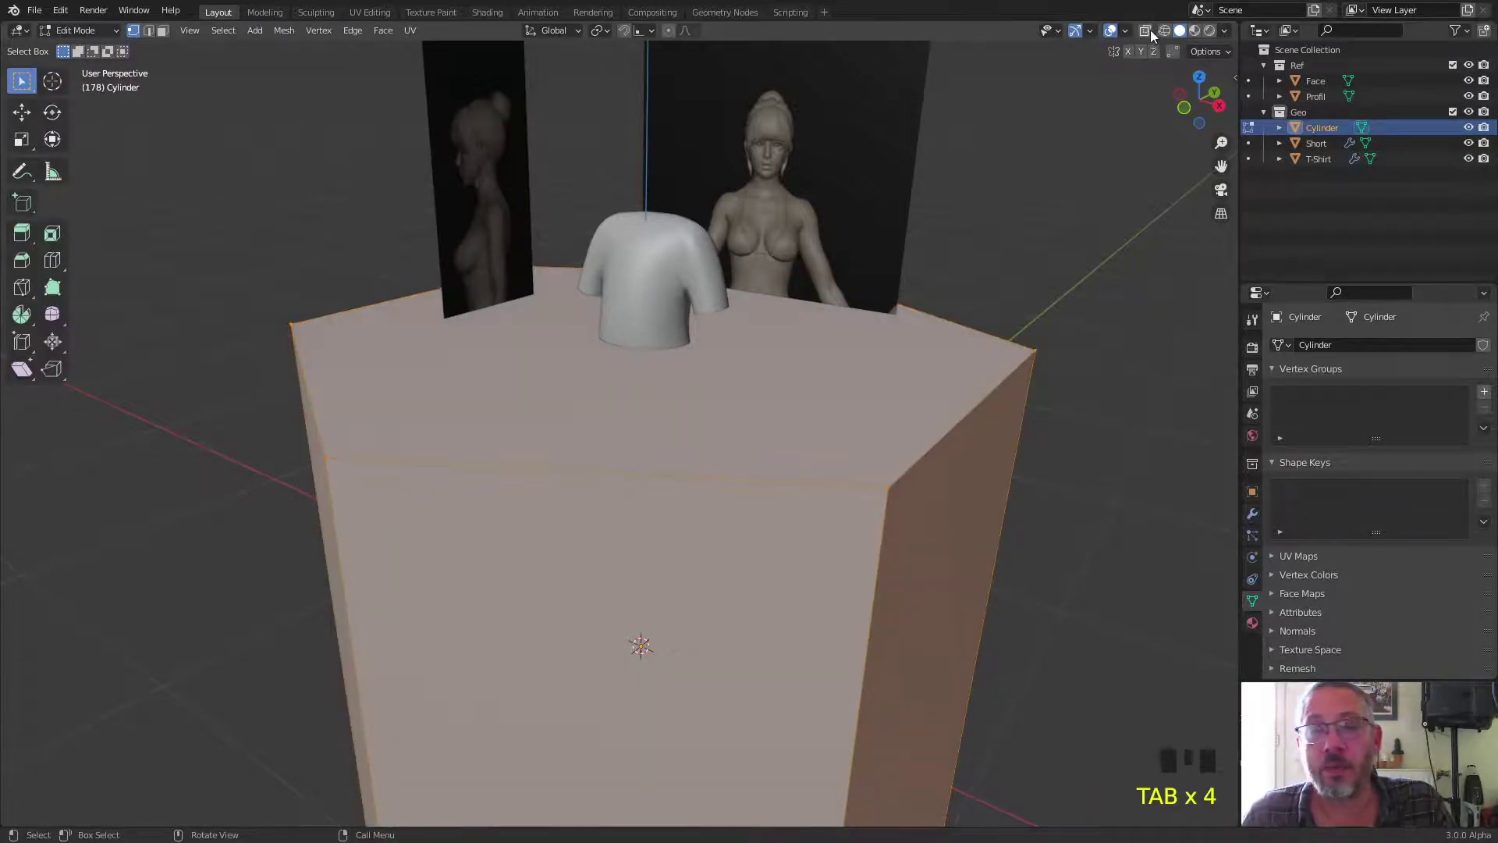
Step: Turn on X-ray display and show the cylinder over the profile reference in the right orthographic view
key("alt+z")
key("alt+z")
key("alt+z")
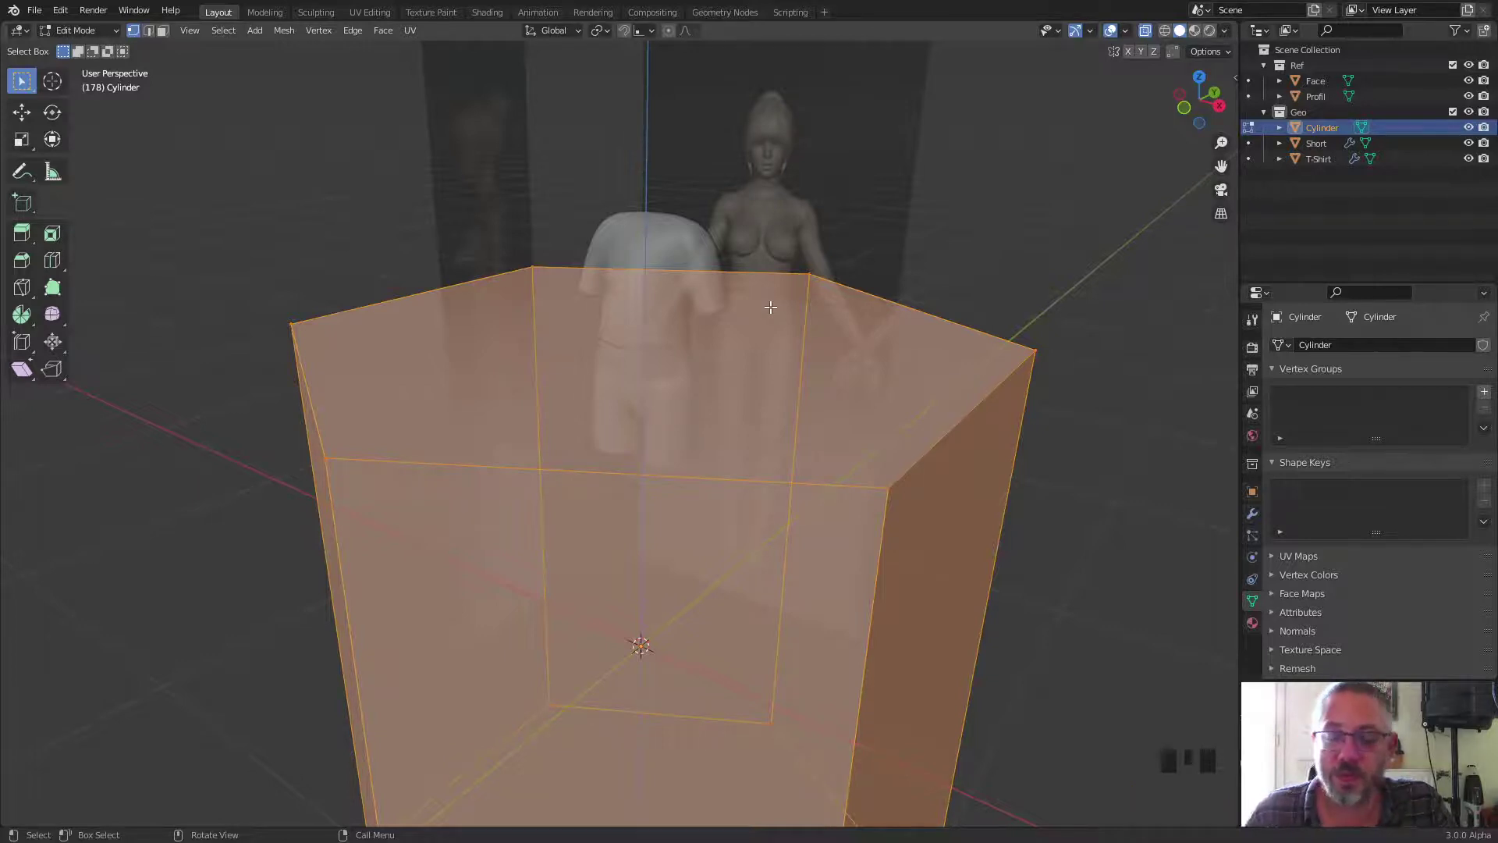
key("KP_1")
key("KP_3")
key("KP_1")
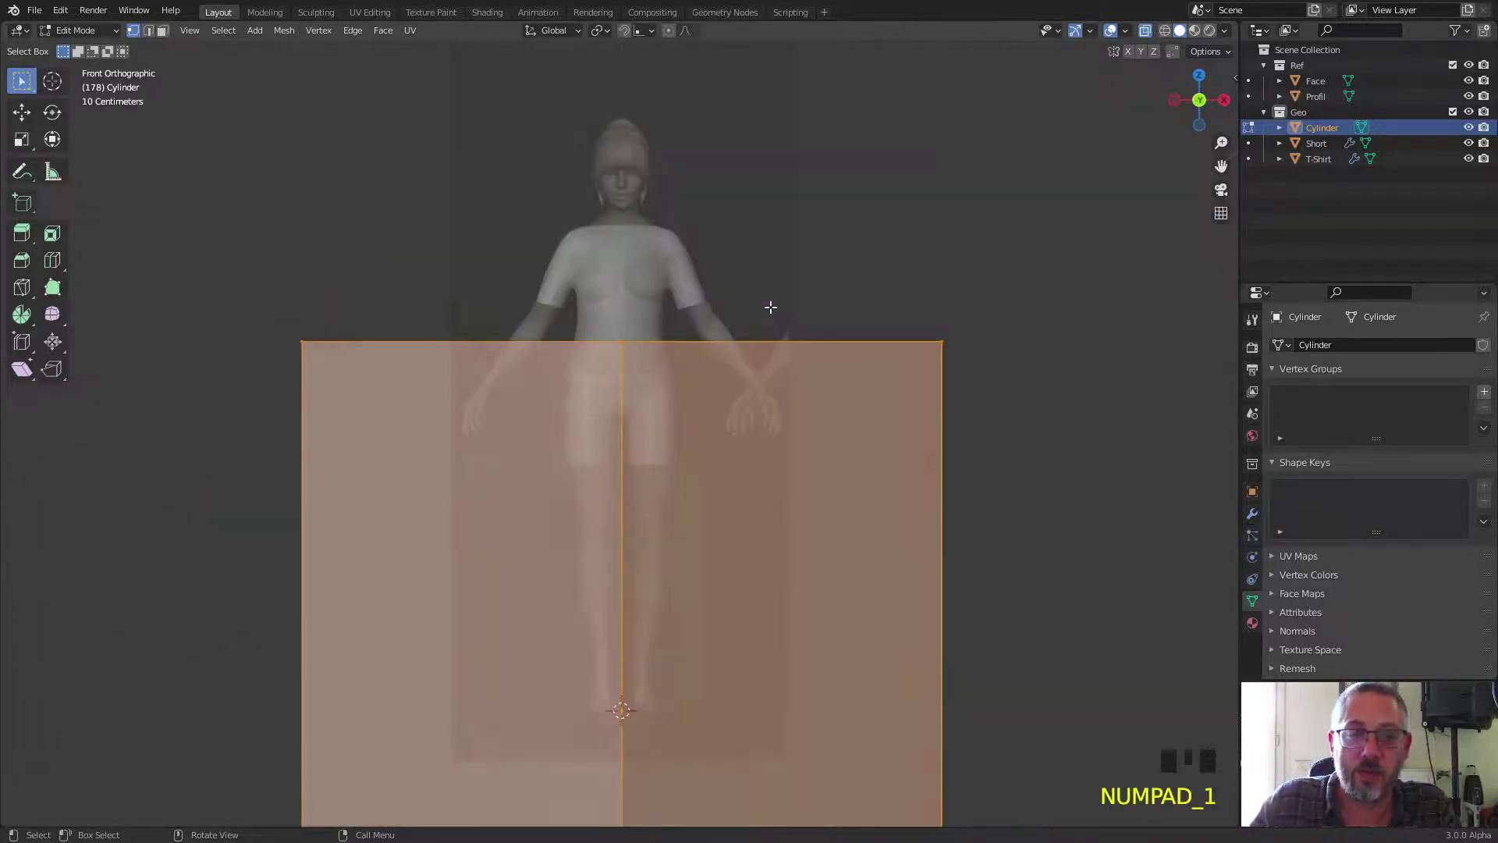
key("KP_3")
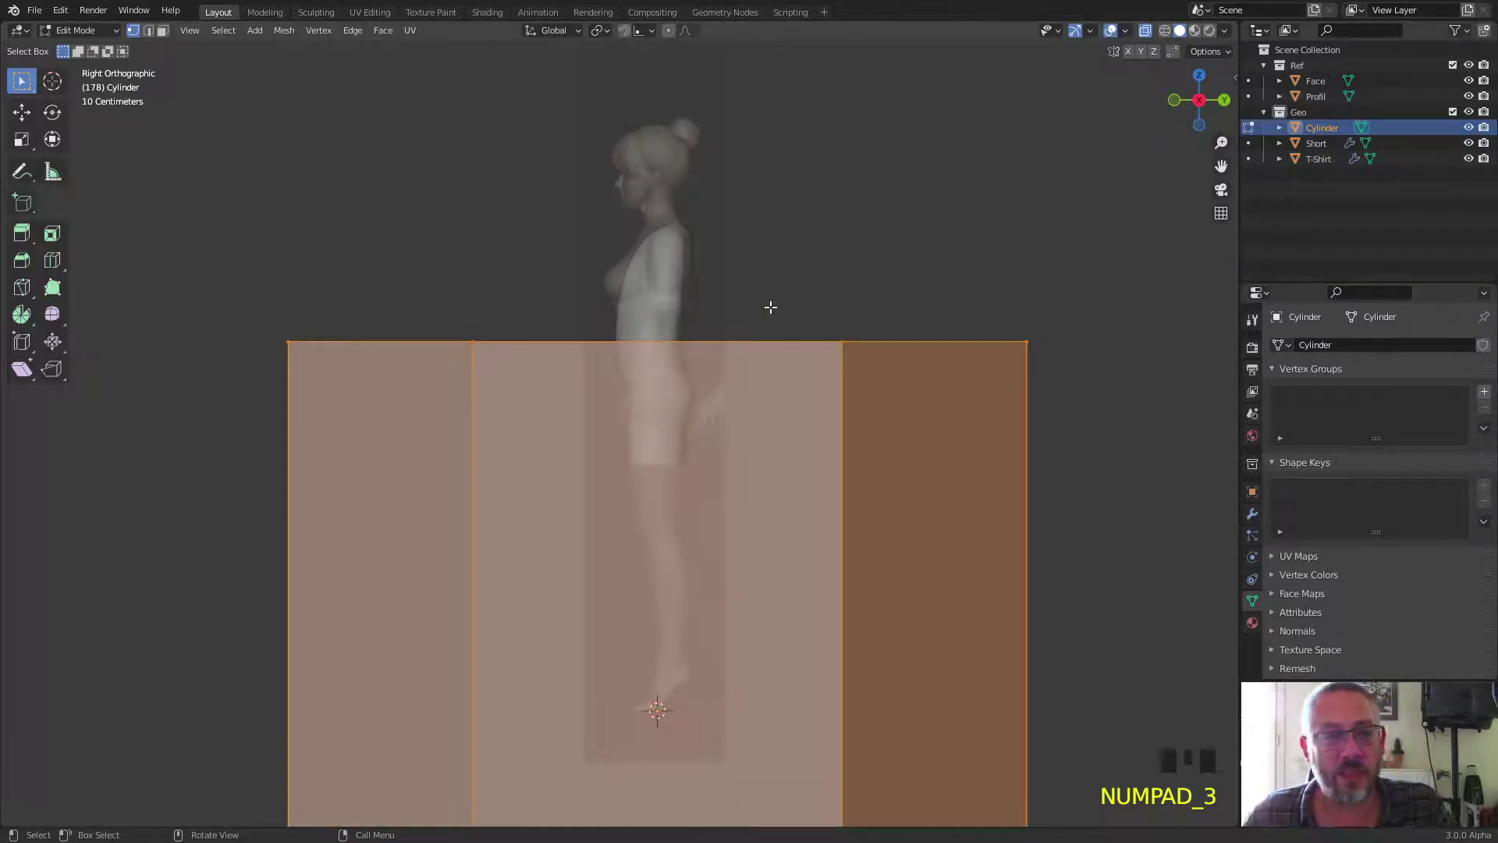
middle_click_drag(718, 608, 678, 511, "ctrl")
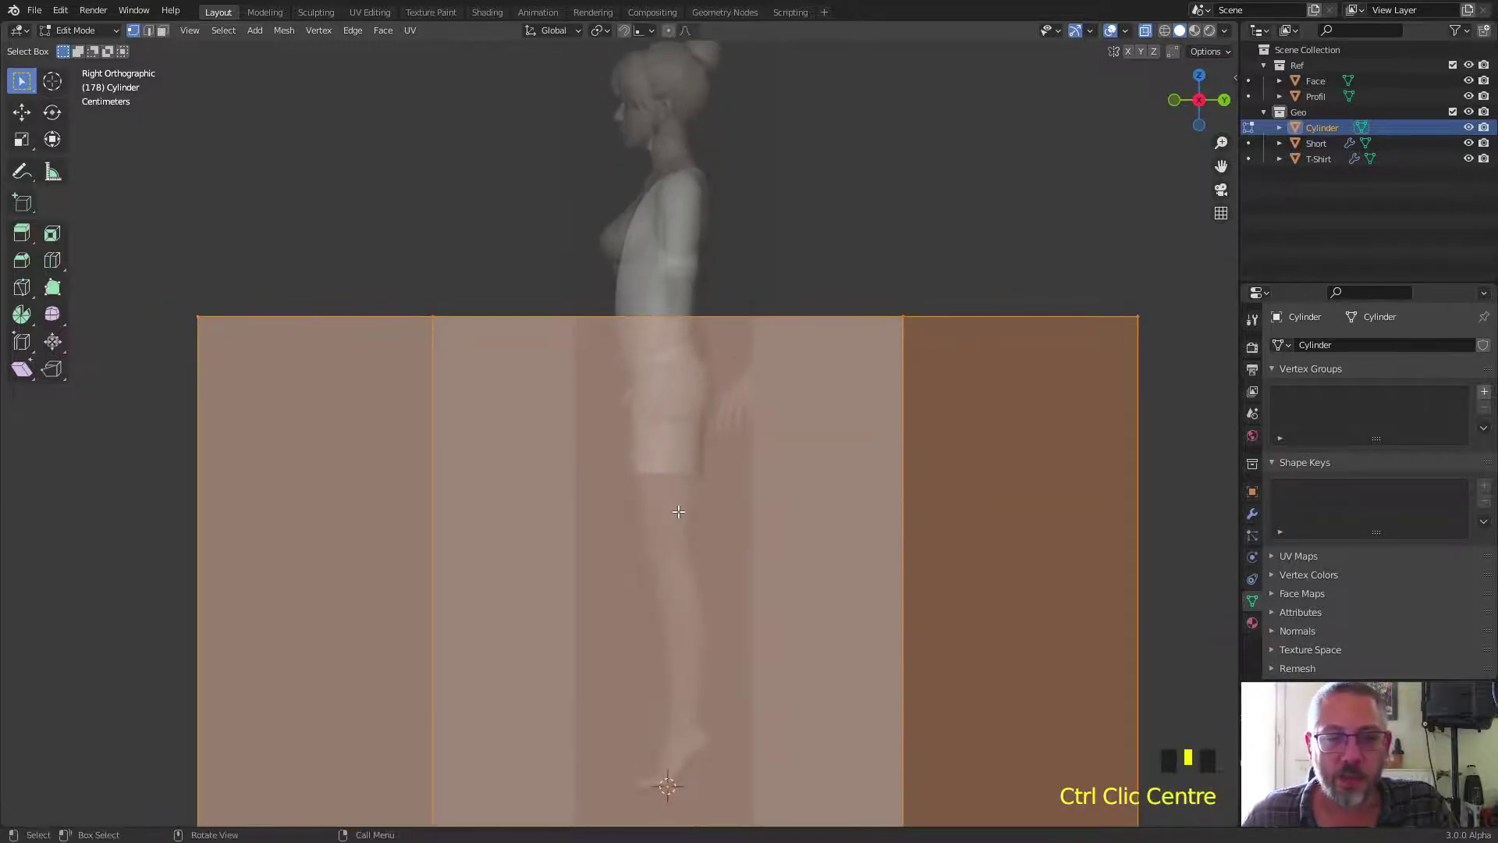
middle_click_drag(693, 602, 681, 504, "shift")
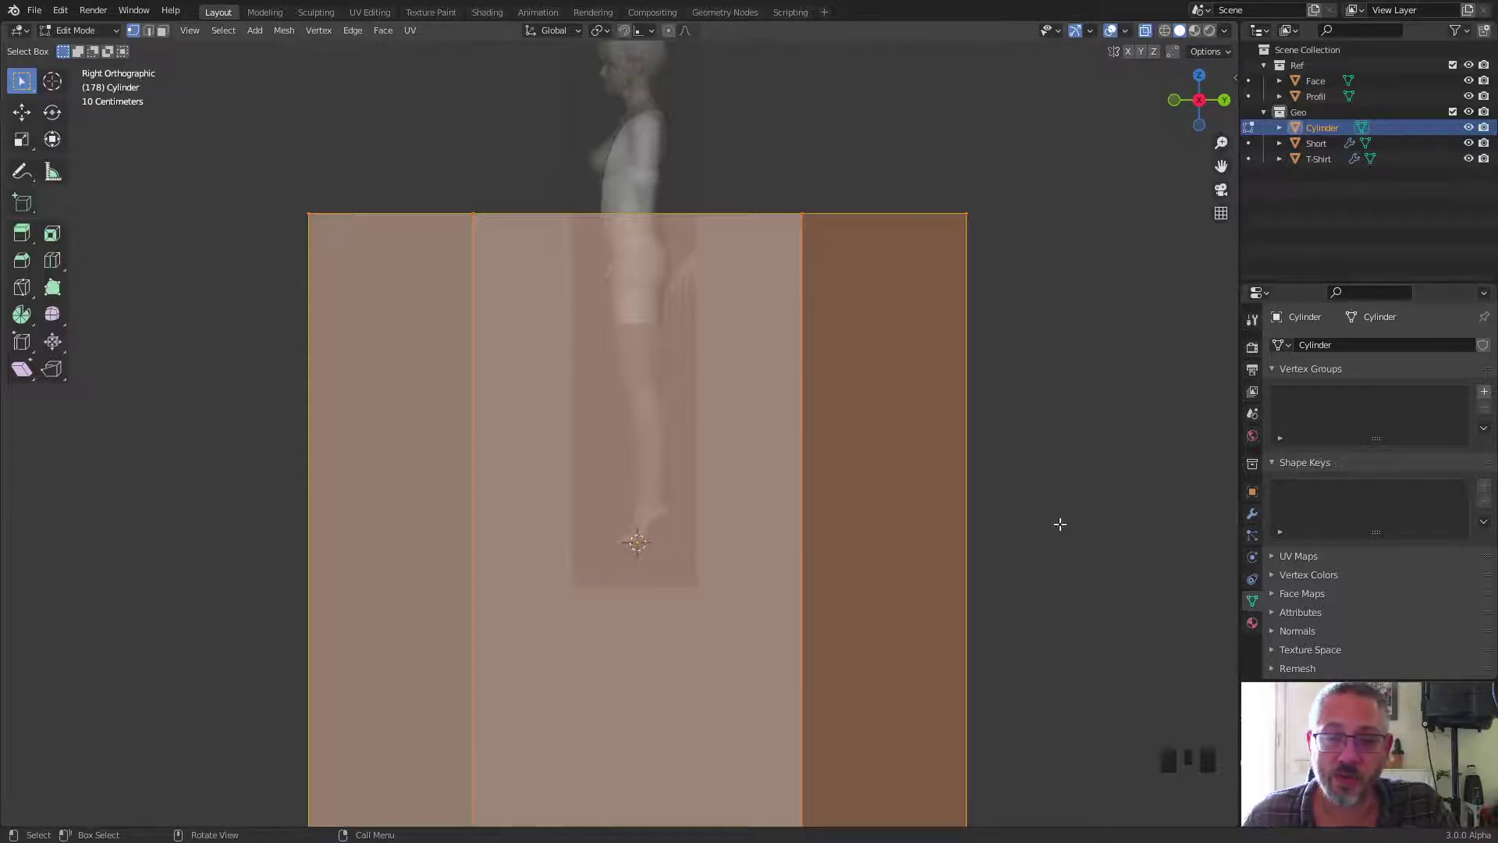
key("s")
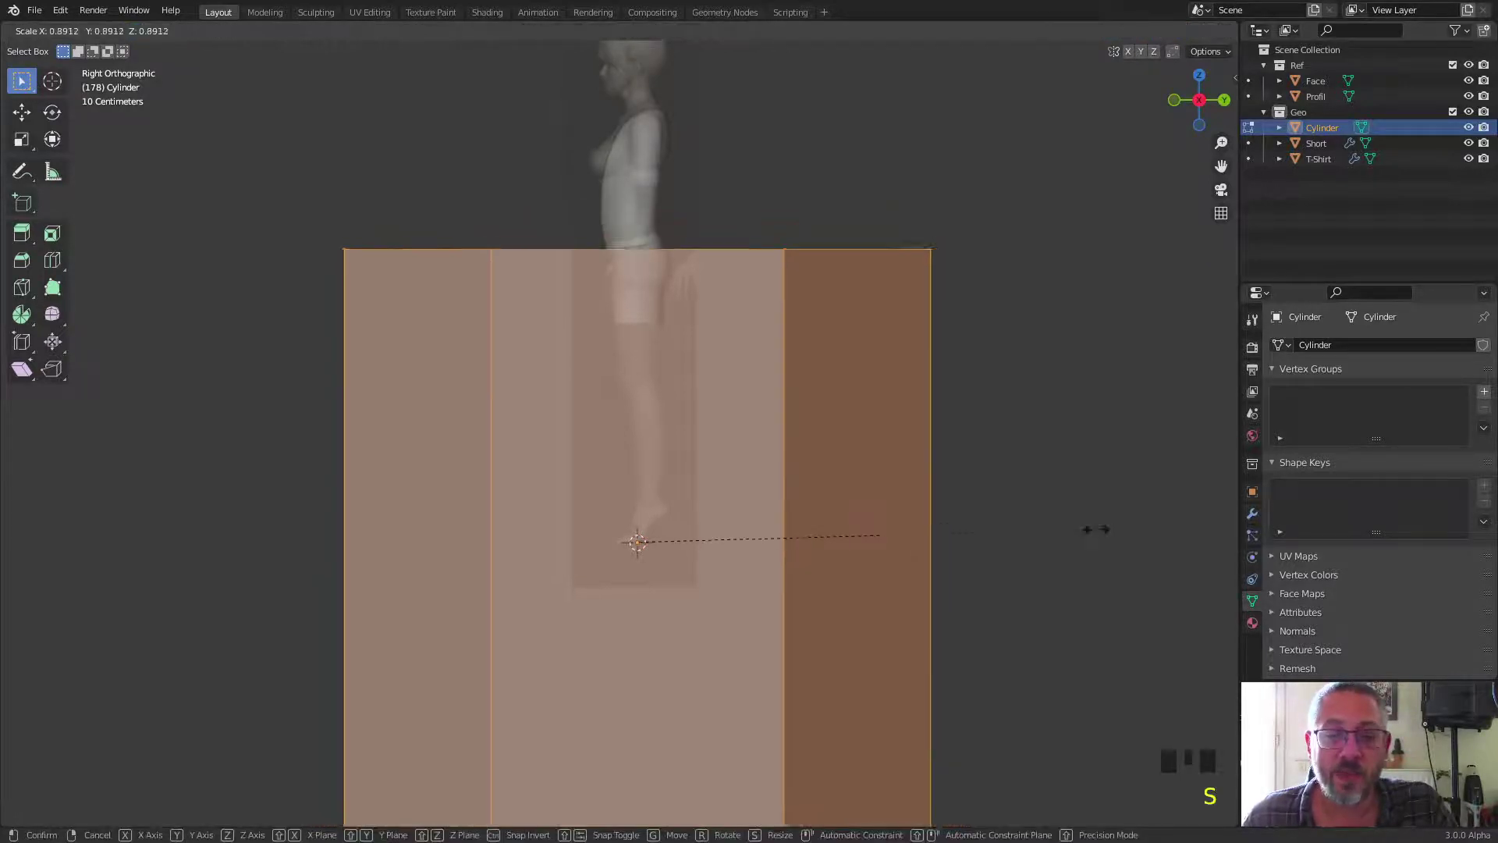
right_click(664, 545)
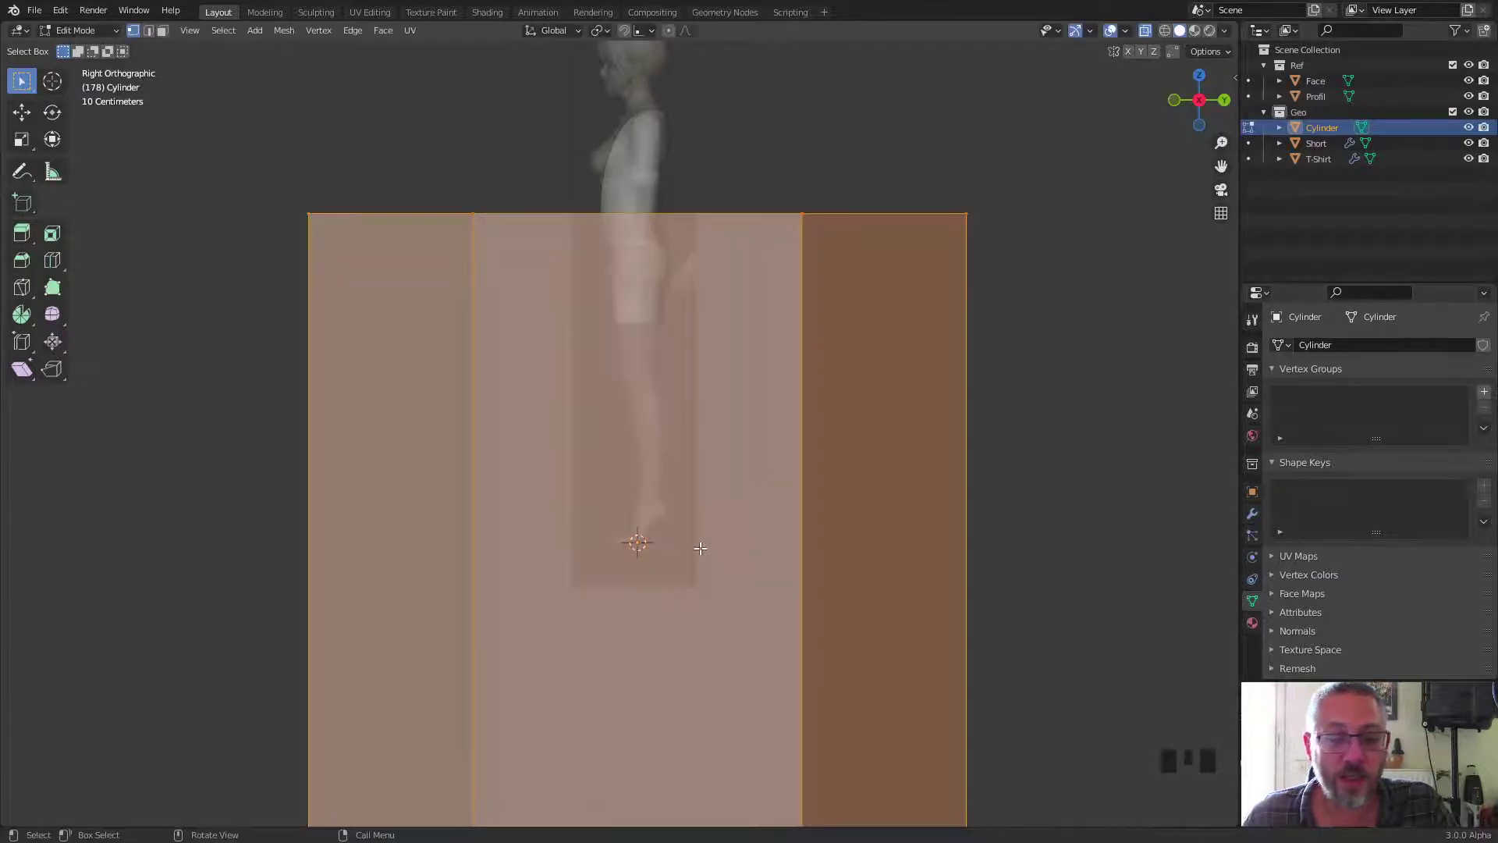
key("s")
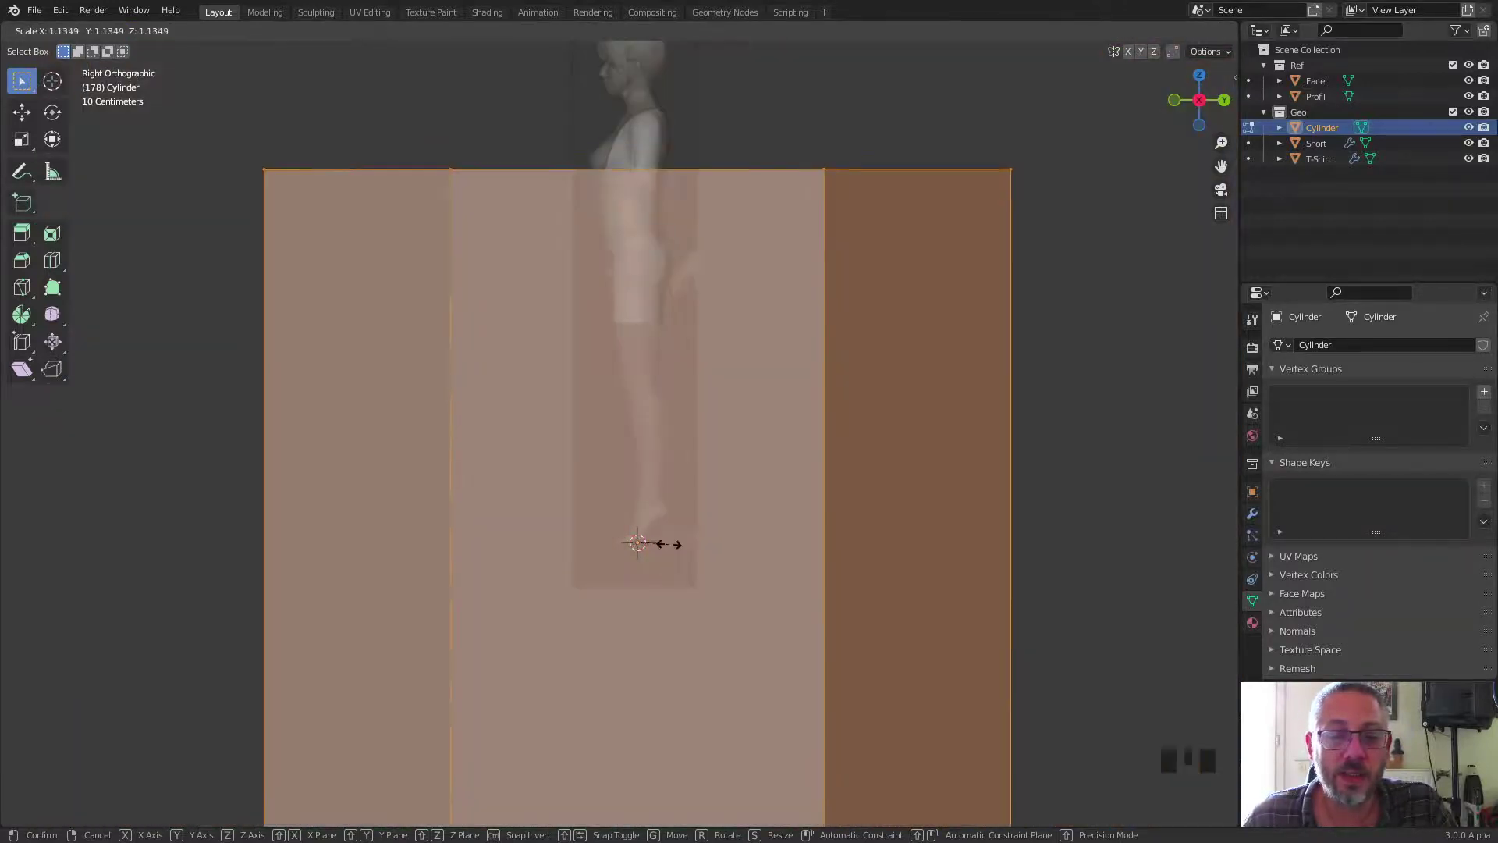
right_click(667, 542)
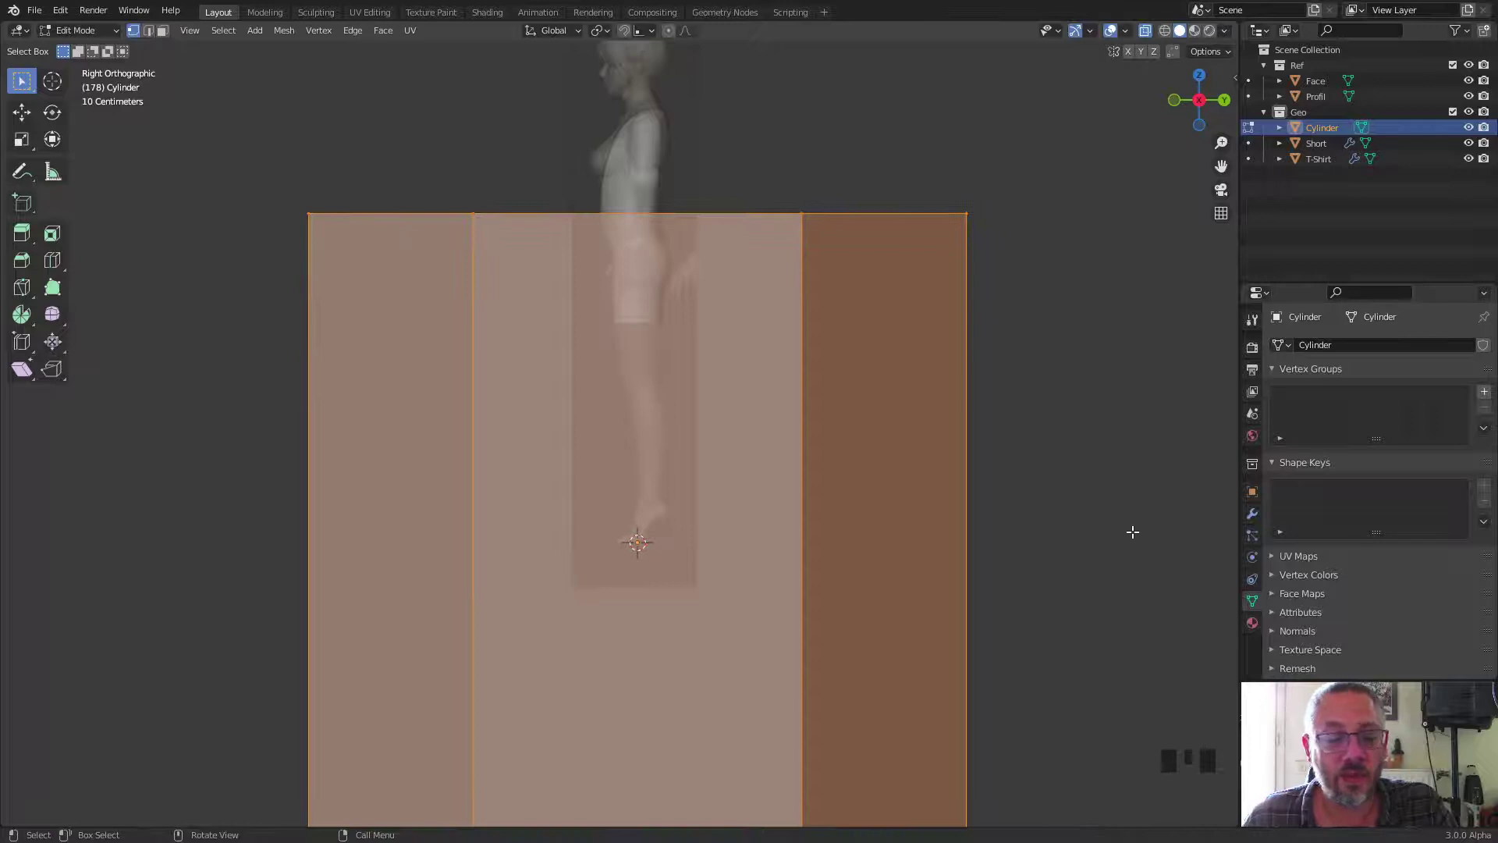
key("s")
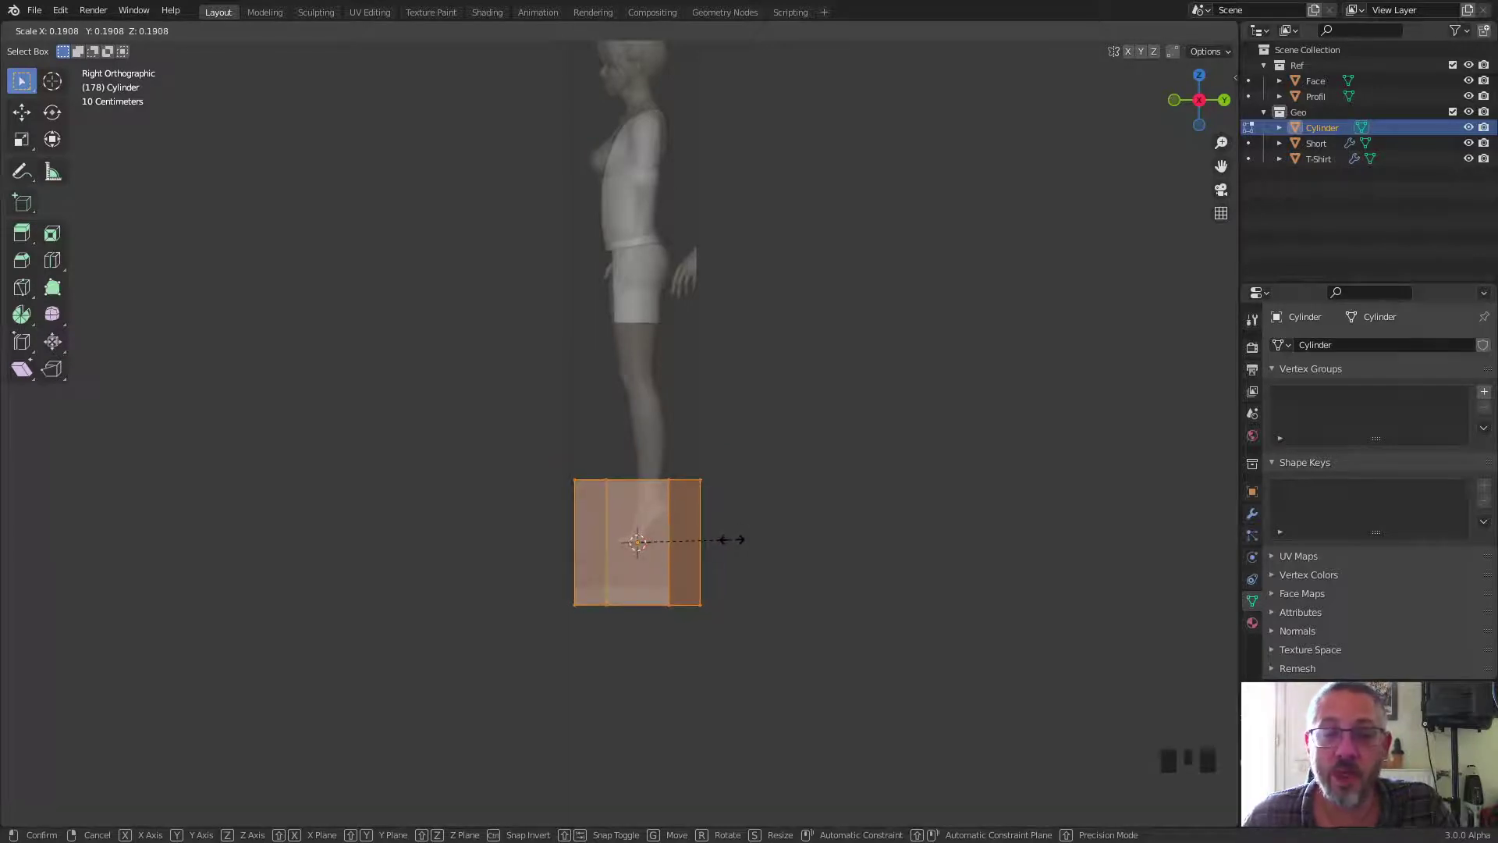
right_click(732, 539)
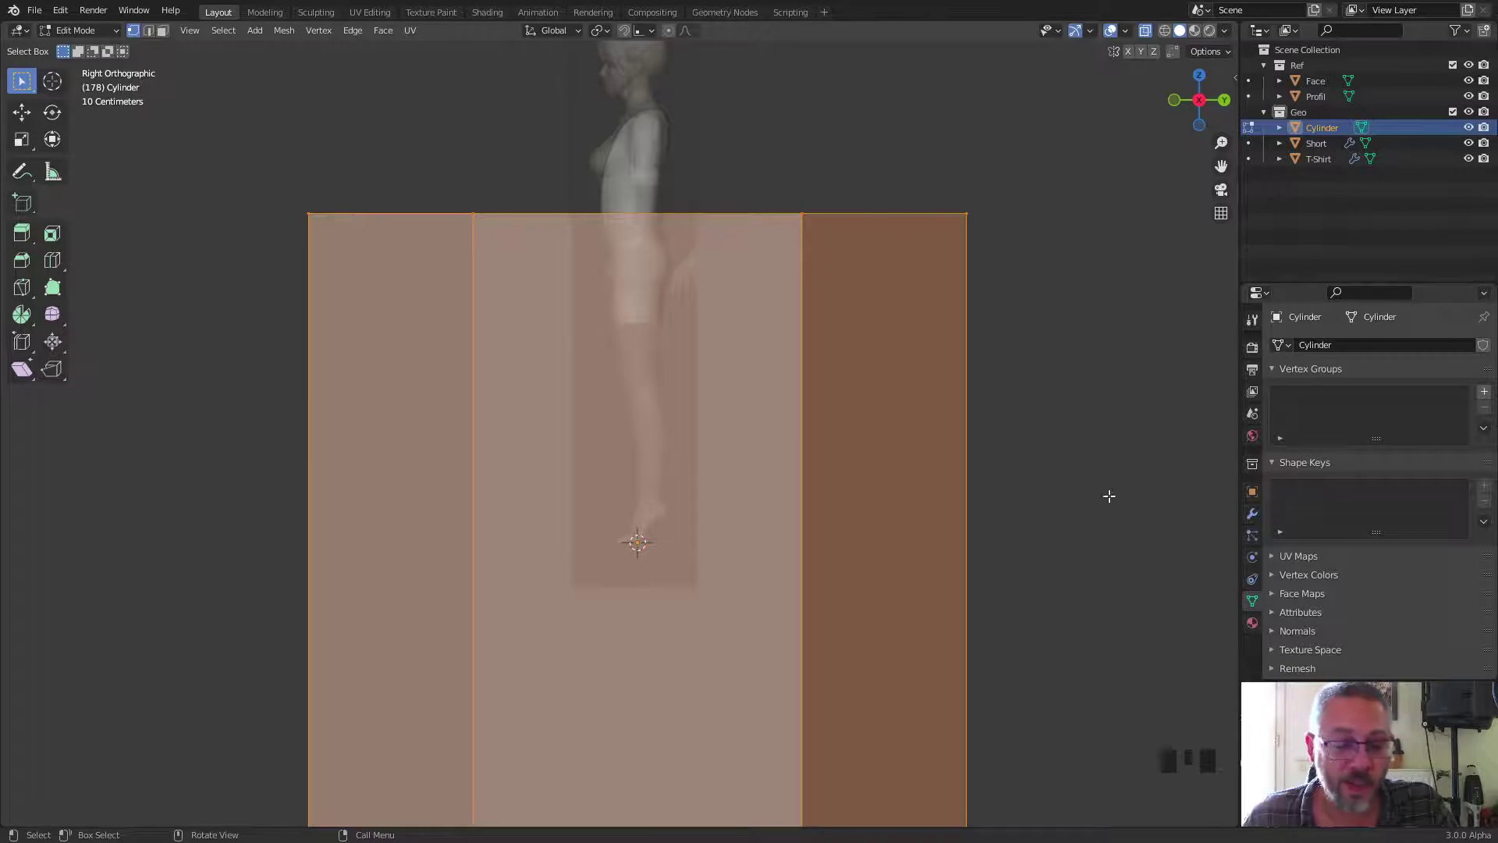
Step: Scale the whole cylinder to about 0.076 and move it up about 0.61 m onto the profile reference's thigh
key("s")
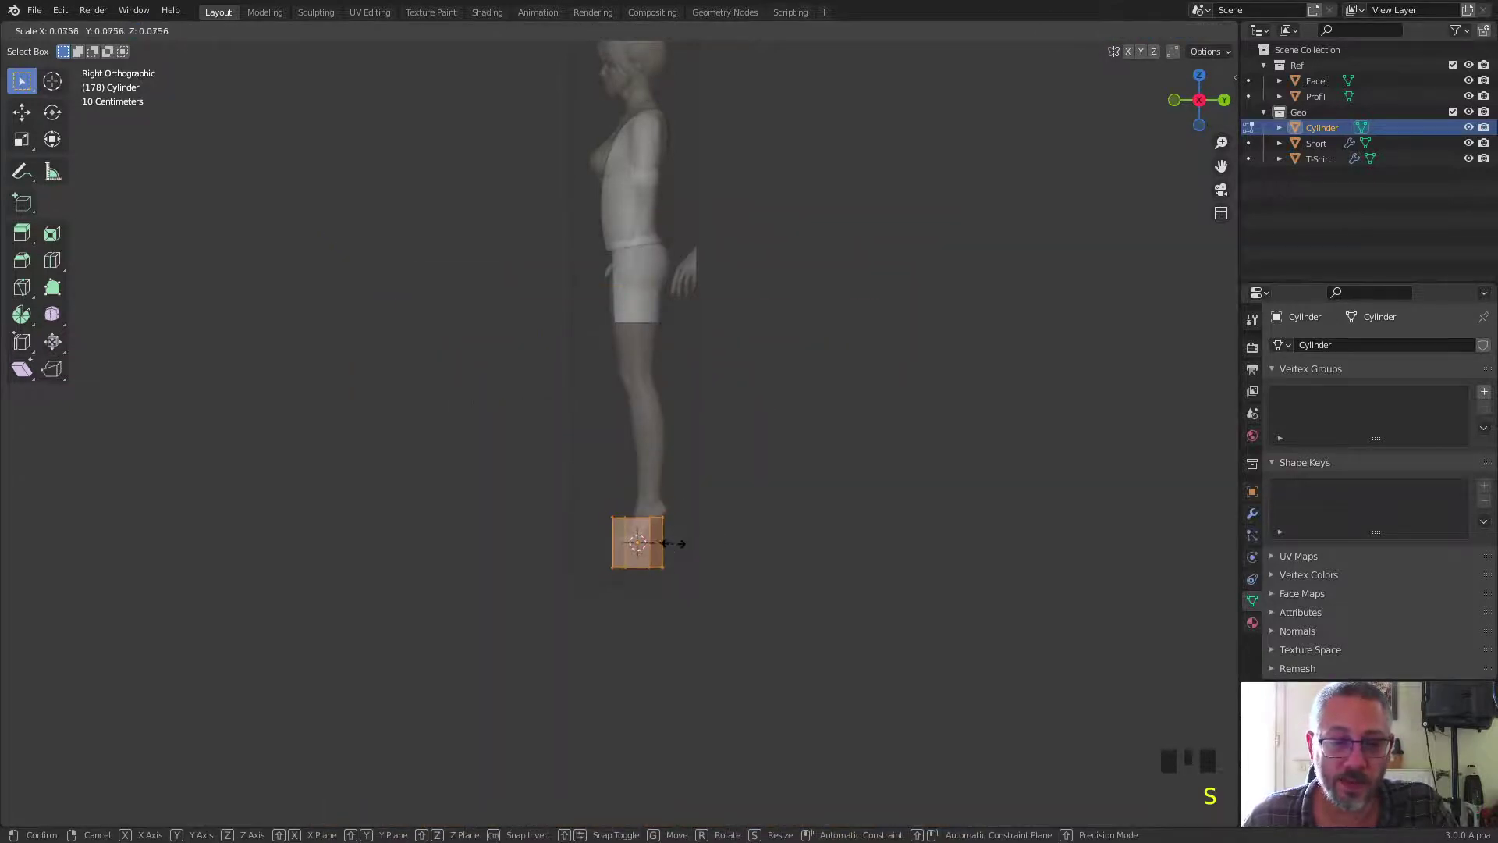
left_click(670, 542)
key("g")
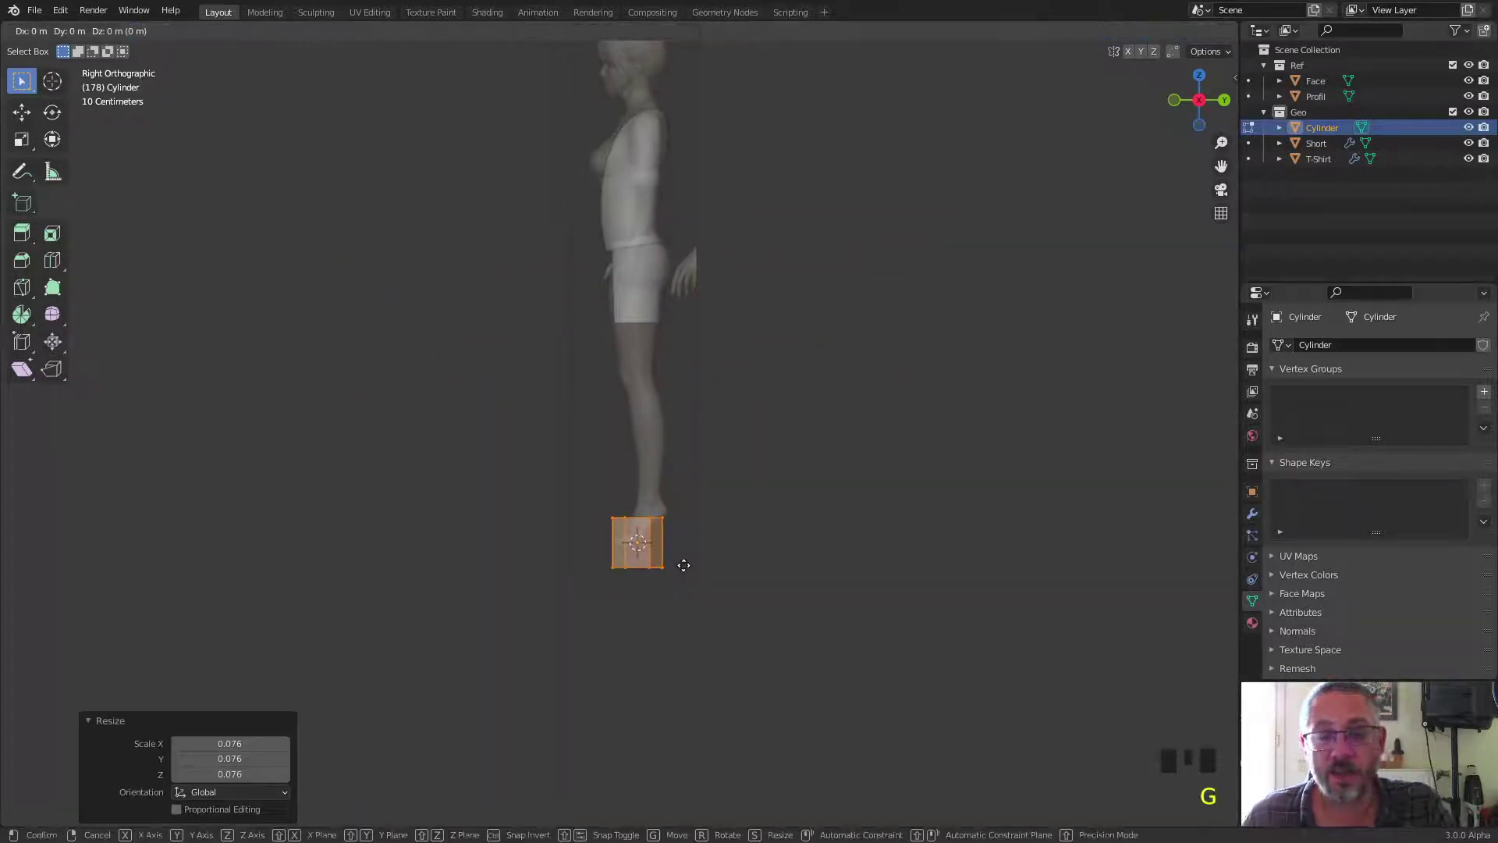
left_click(679, 362)
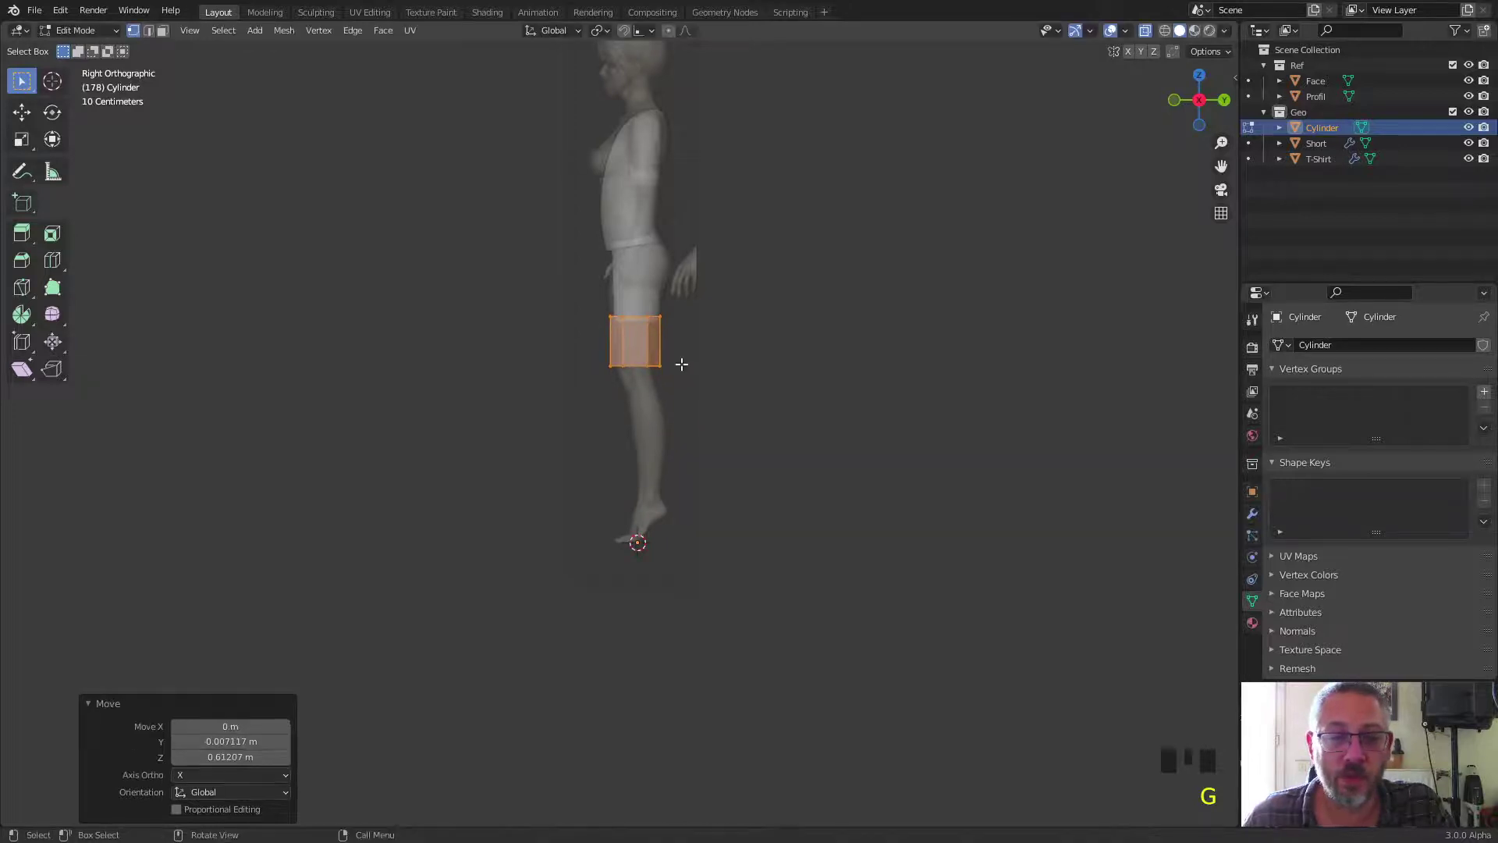
Step: Hide the Short and T-Shirt objects and nudge the cylinder about 0.01 m up and 0.006 m along negative Y over the thigh
left_click(1468, 143)
left_click(1469, 159)
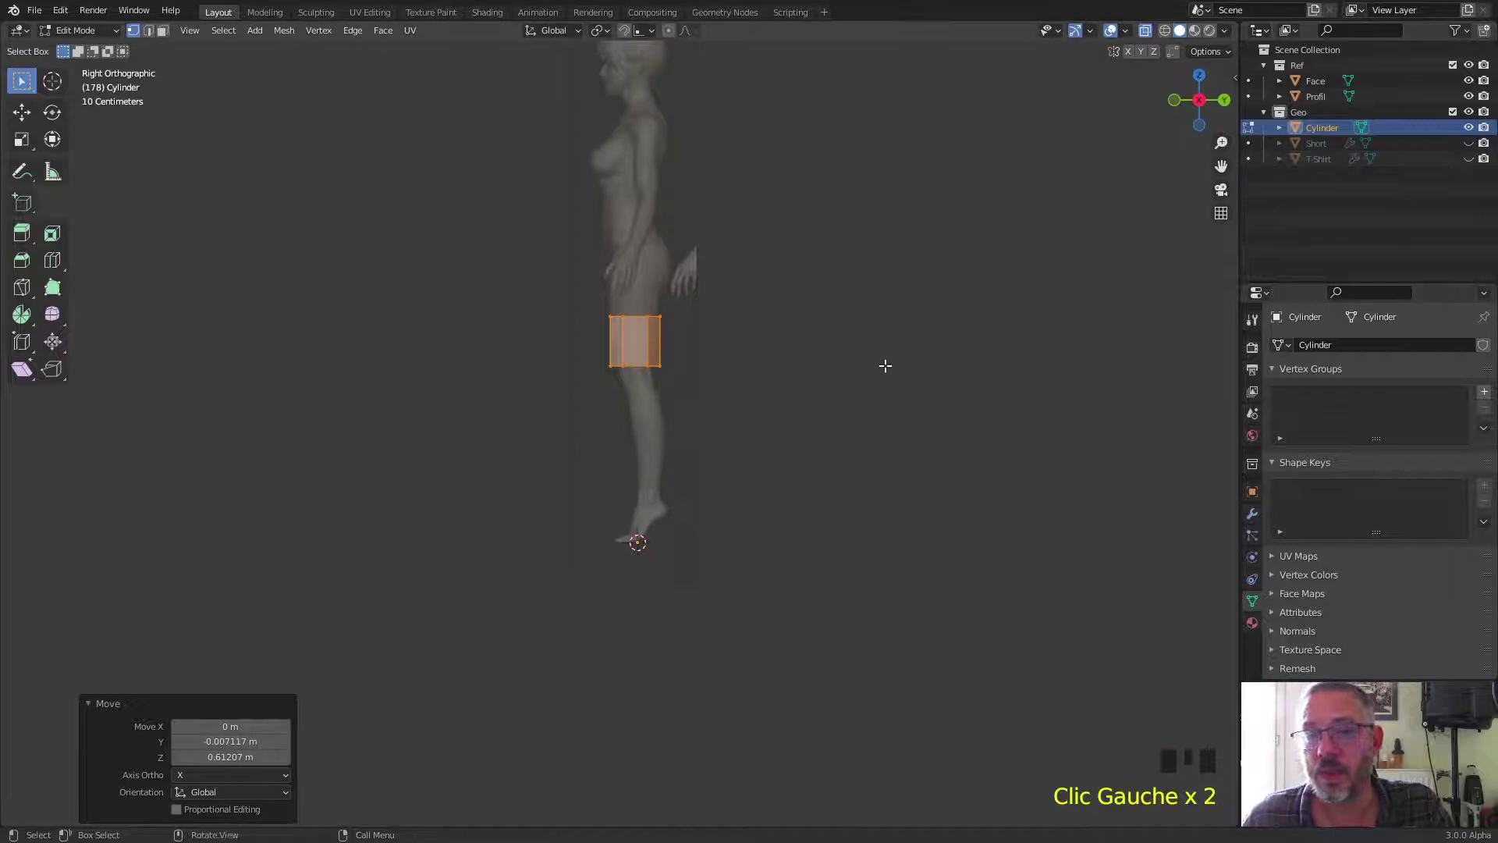
scroll(659, 314, "up", 5)
middle_click_drag(702, 227, 933, 365, "shift")
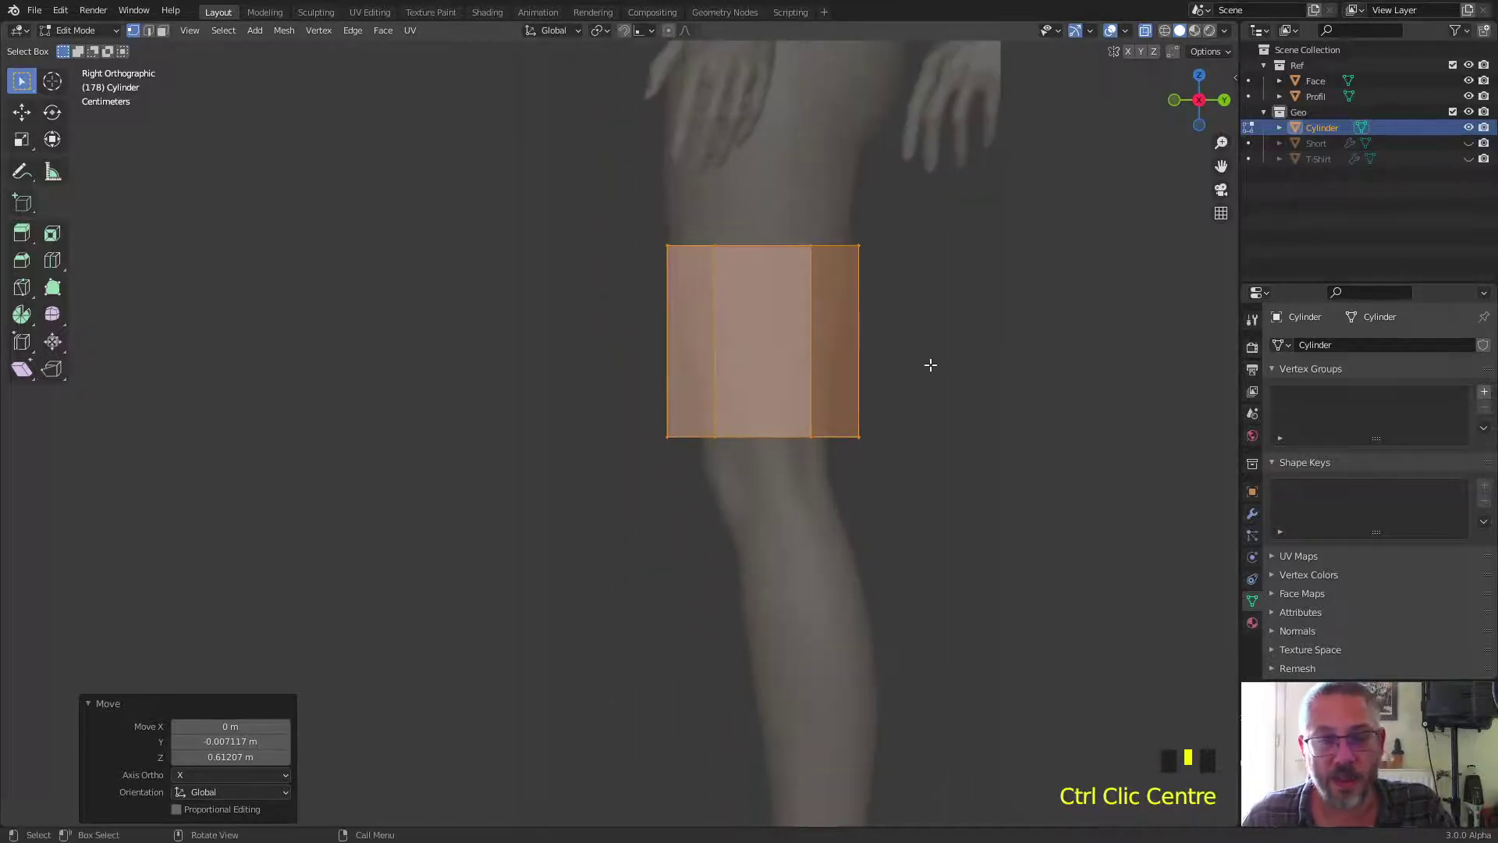
key("g")
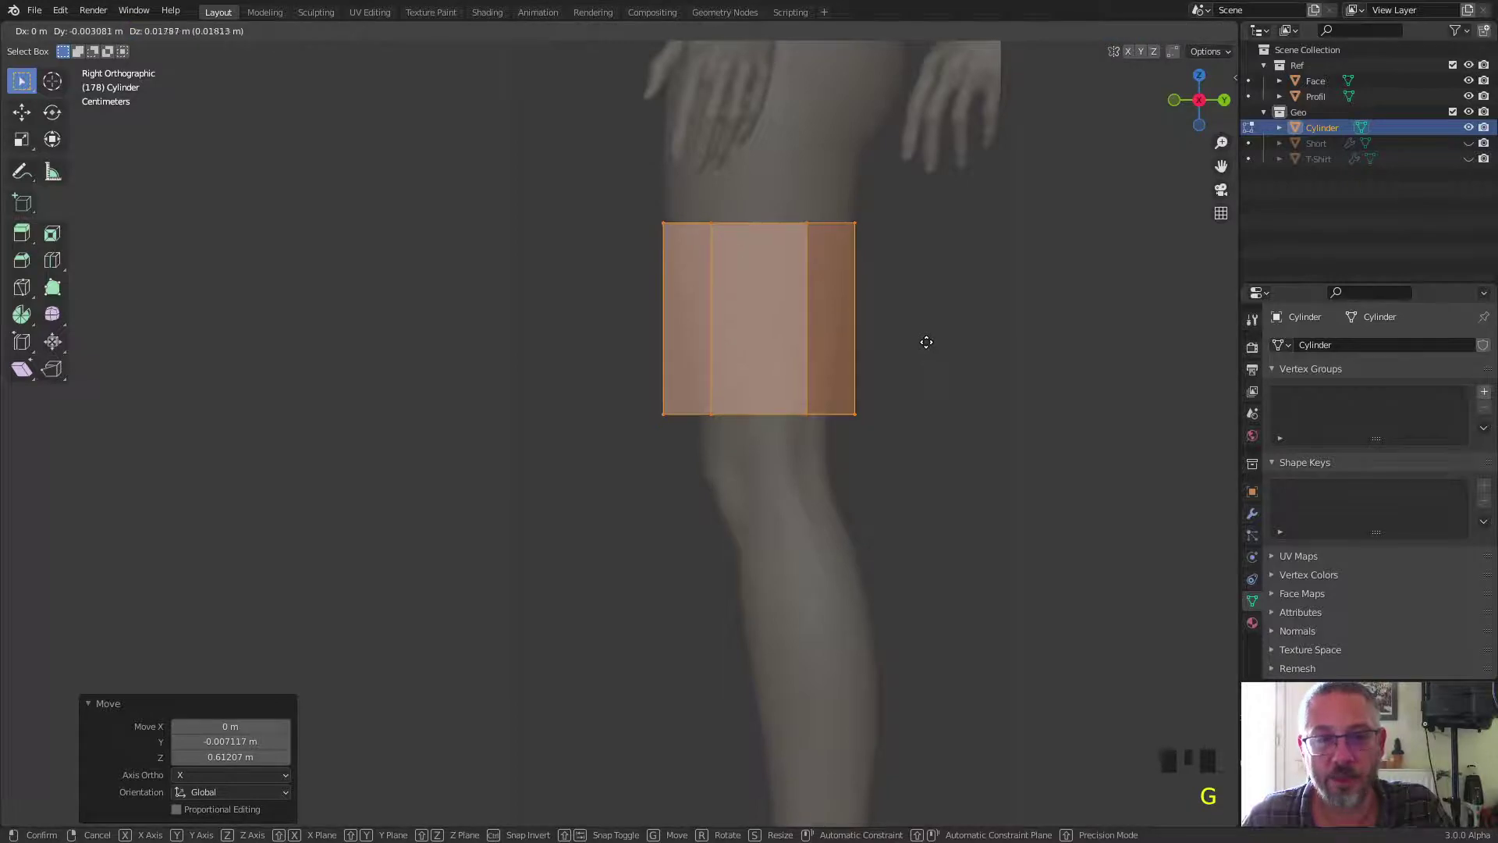
left_click(926, 336)
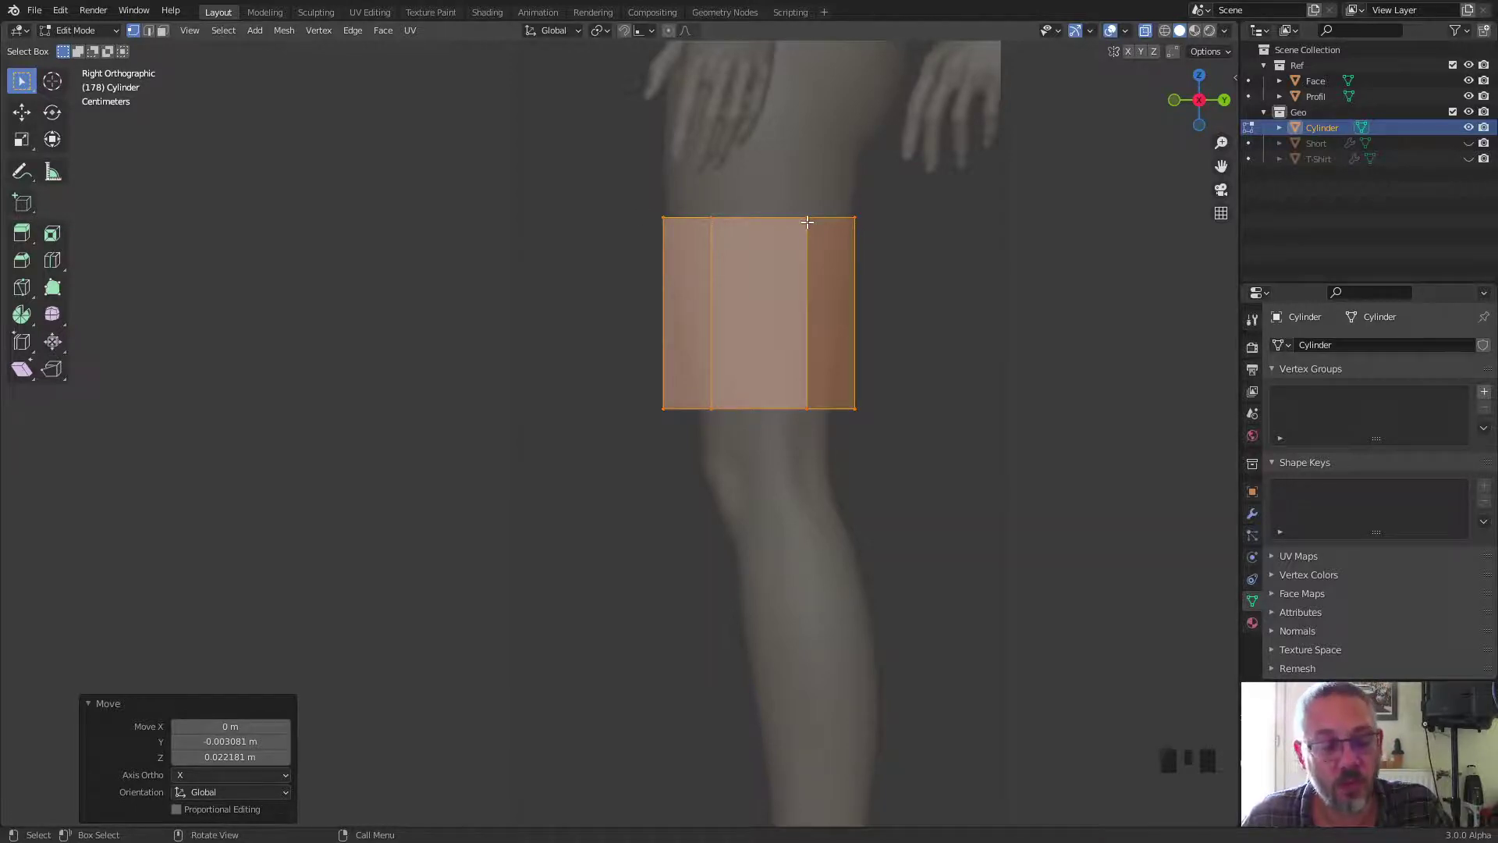
key("g")
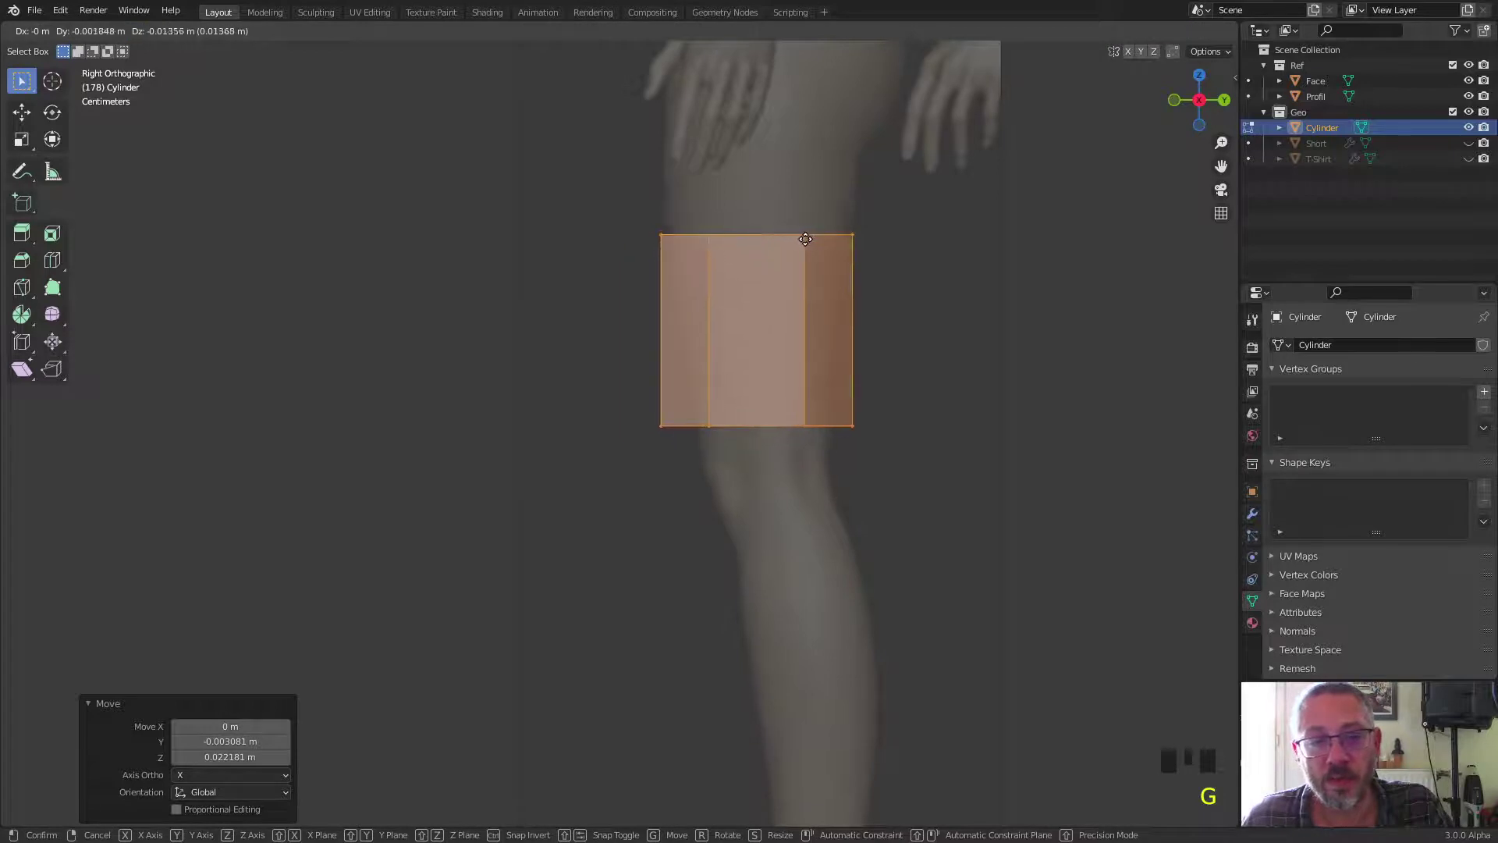
left_click(804, 235)
Step: Scale the cylinder by 0.975 and shift it about 0.003 m along Y to fit the thigh, leaving nothing selected
key("s")
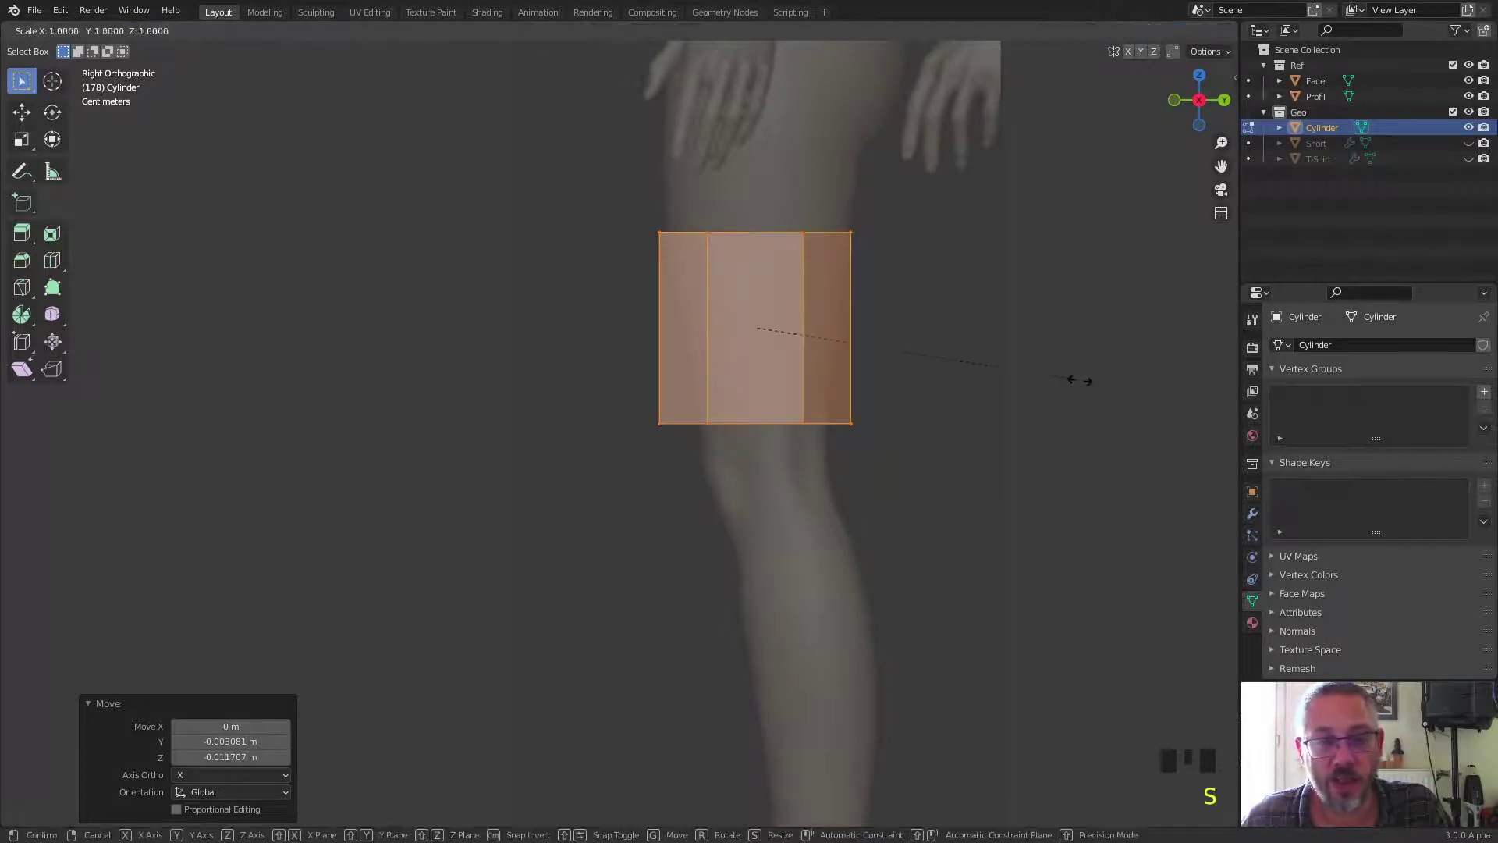
left_click(1073, 378)
key("g")
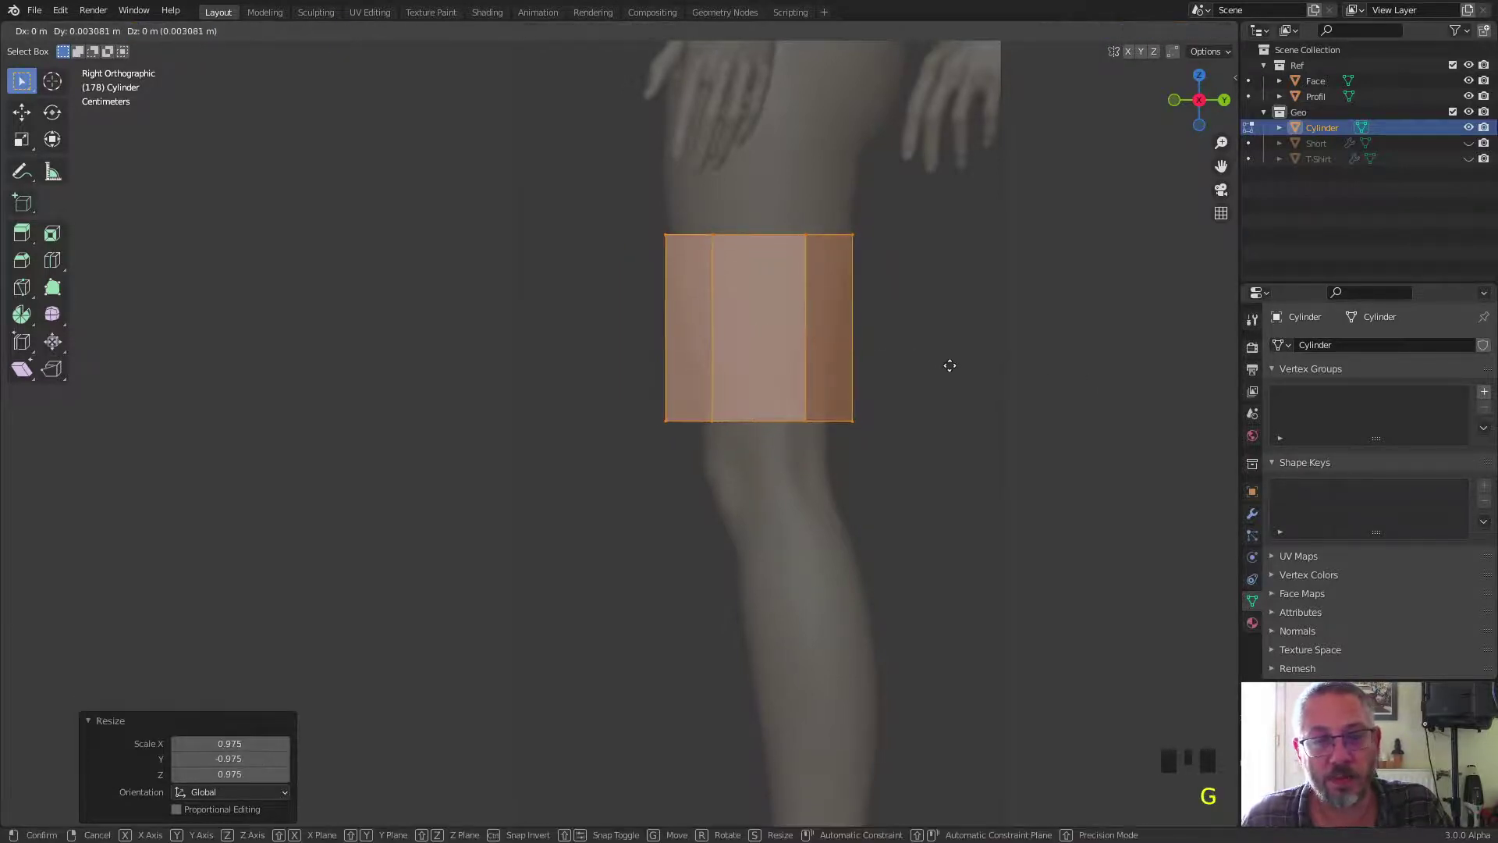
left_click(950, 365)
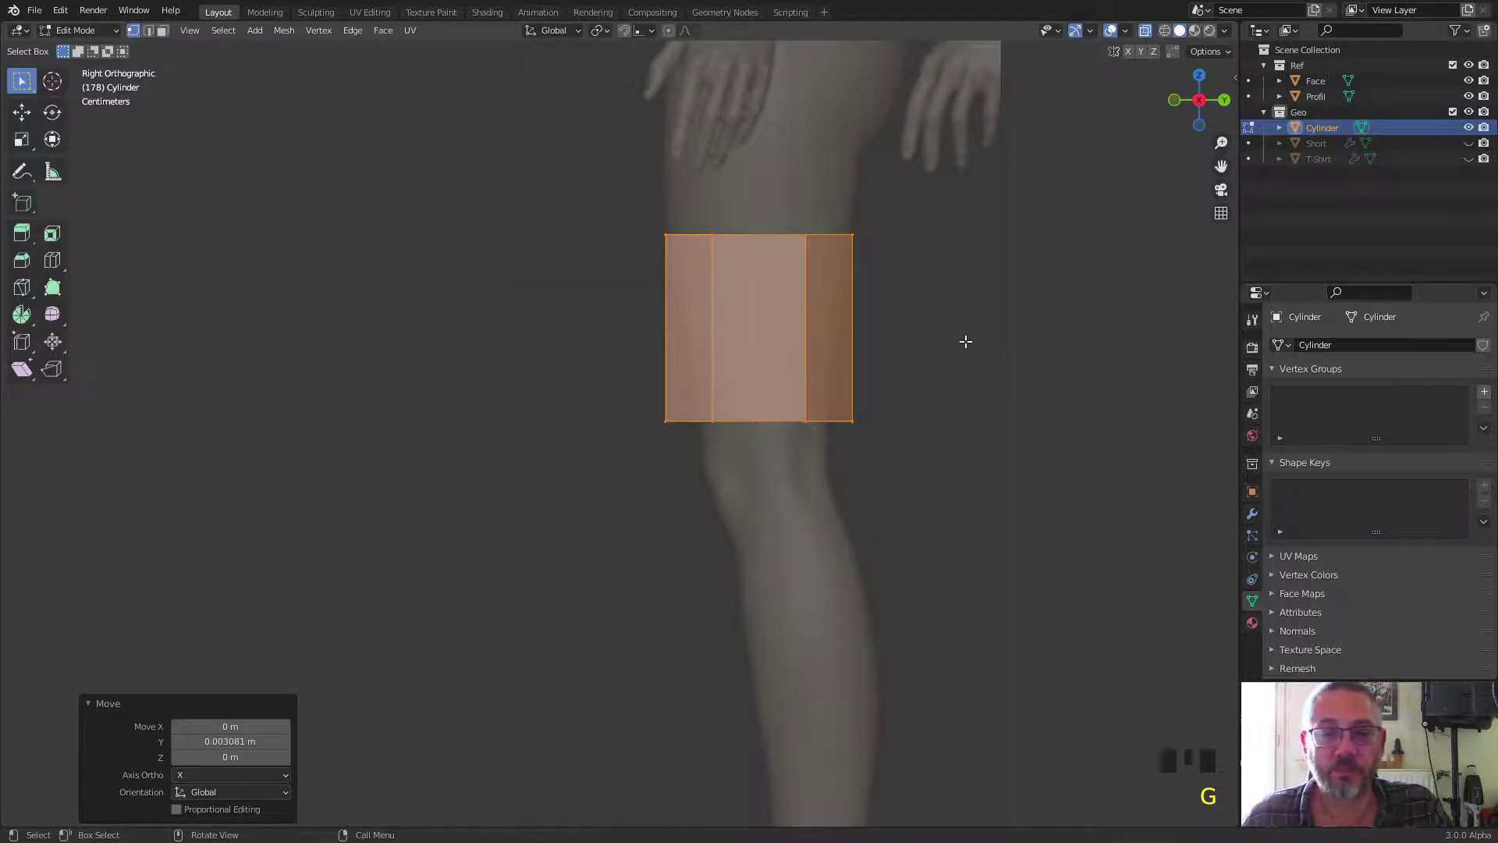
left_click(965, 341)
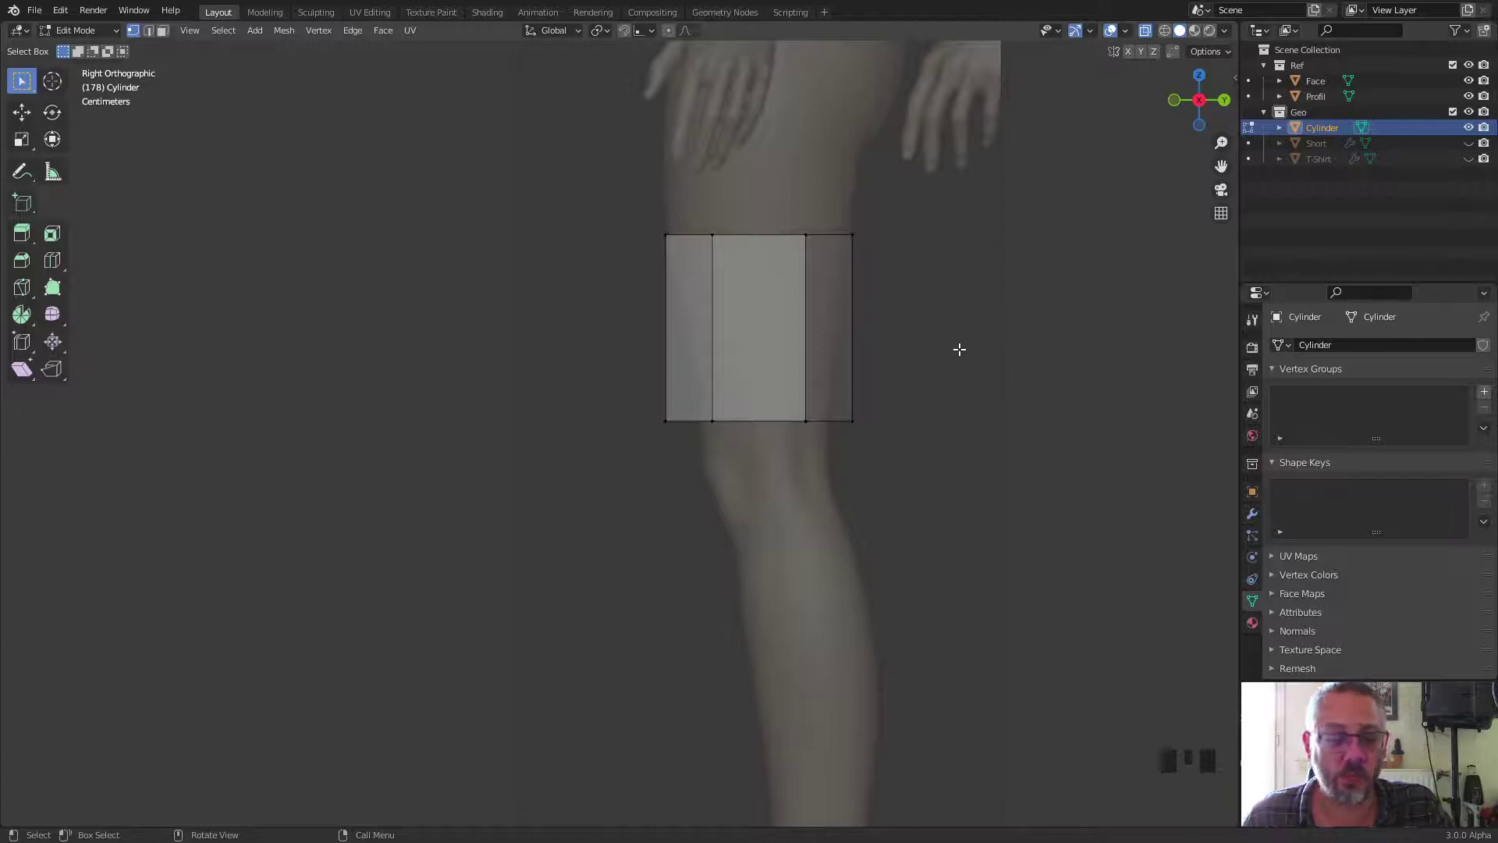
Step: Try box-selecting the cylinder's bottom vertices with X-ray on and off, then orbit to check which vertices are selected
middle_click_drag(989, 484, 876, 258, "shift")
left_click_drag(511, 151, 790, 253)
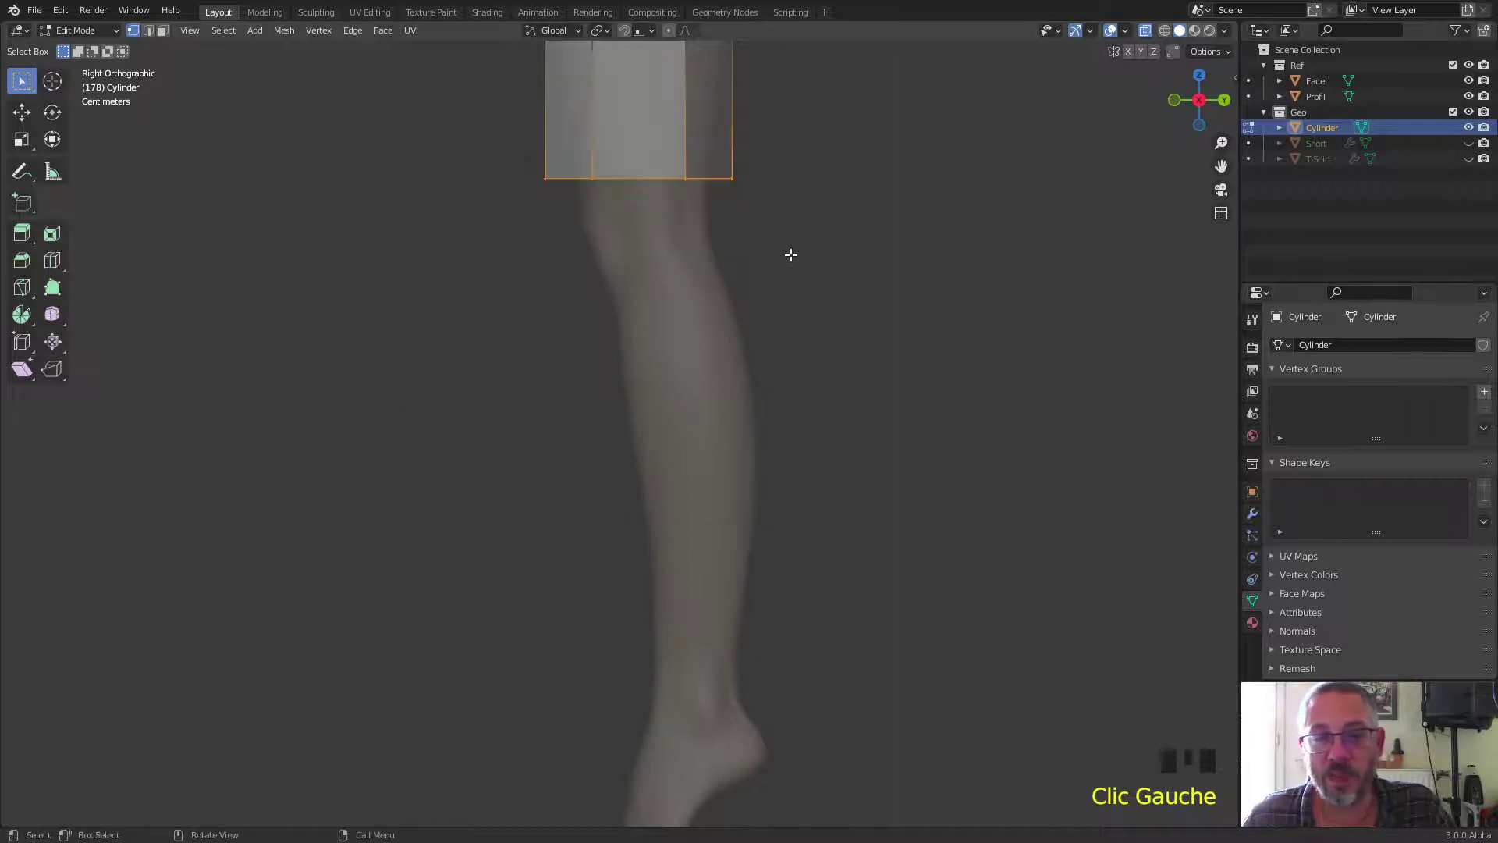
left_click(1144, 30)
left_click_drag(806, 270, 468, 144)
middle_click_drag(675, 259, 508, 182)
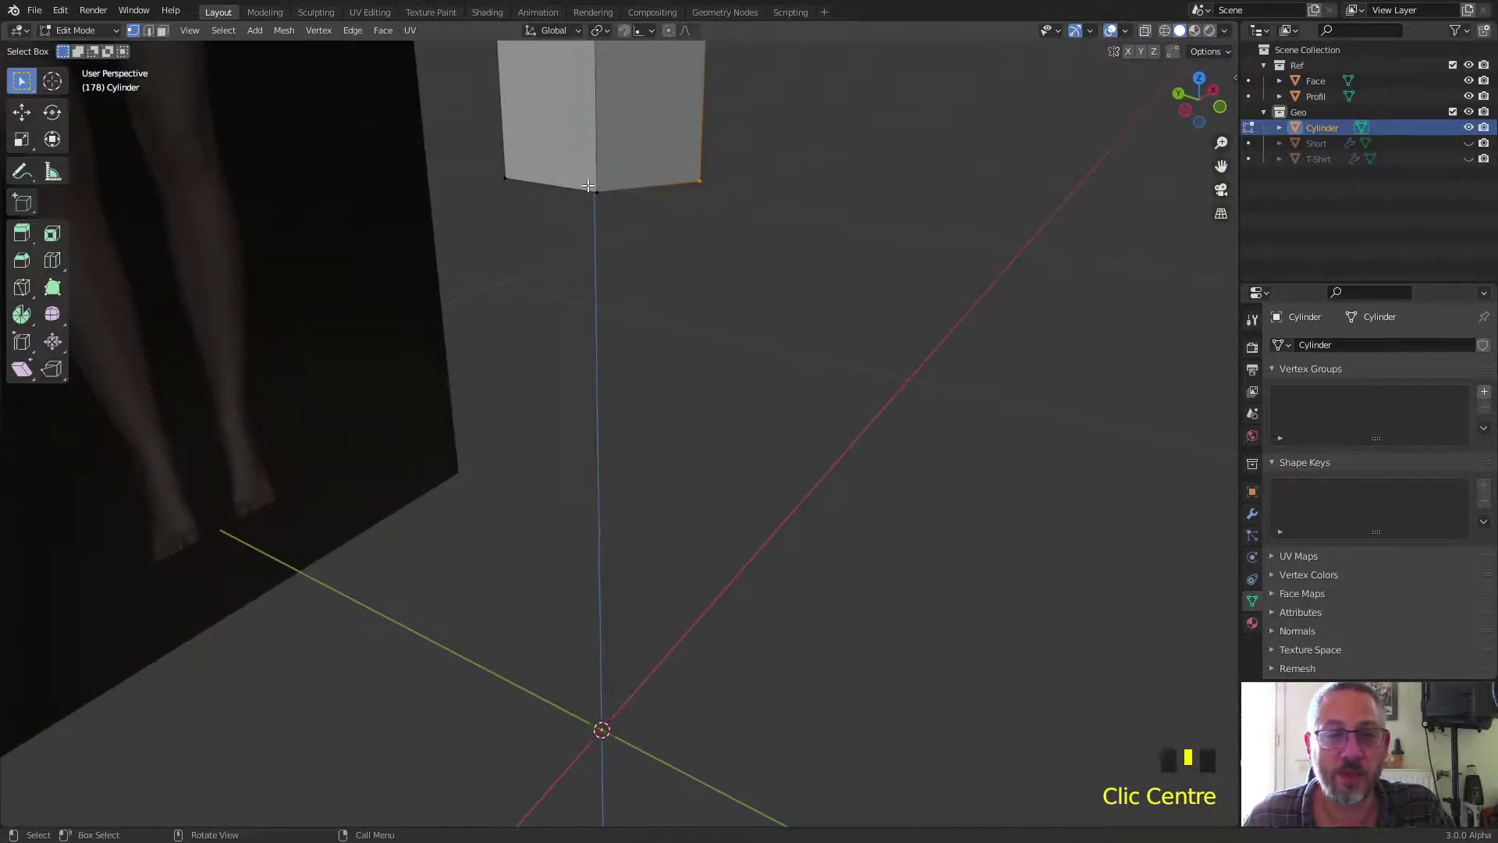
key("KP_3")
middle_click_drag(774, 192, 1239, 103)
left_click(1215, 115)
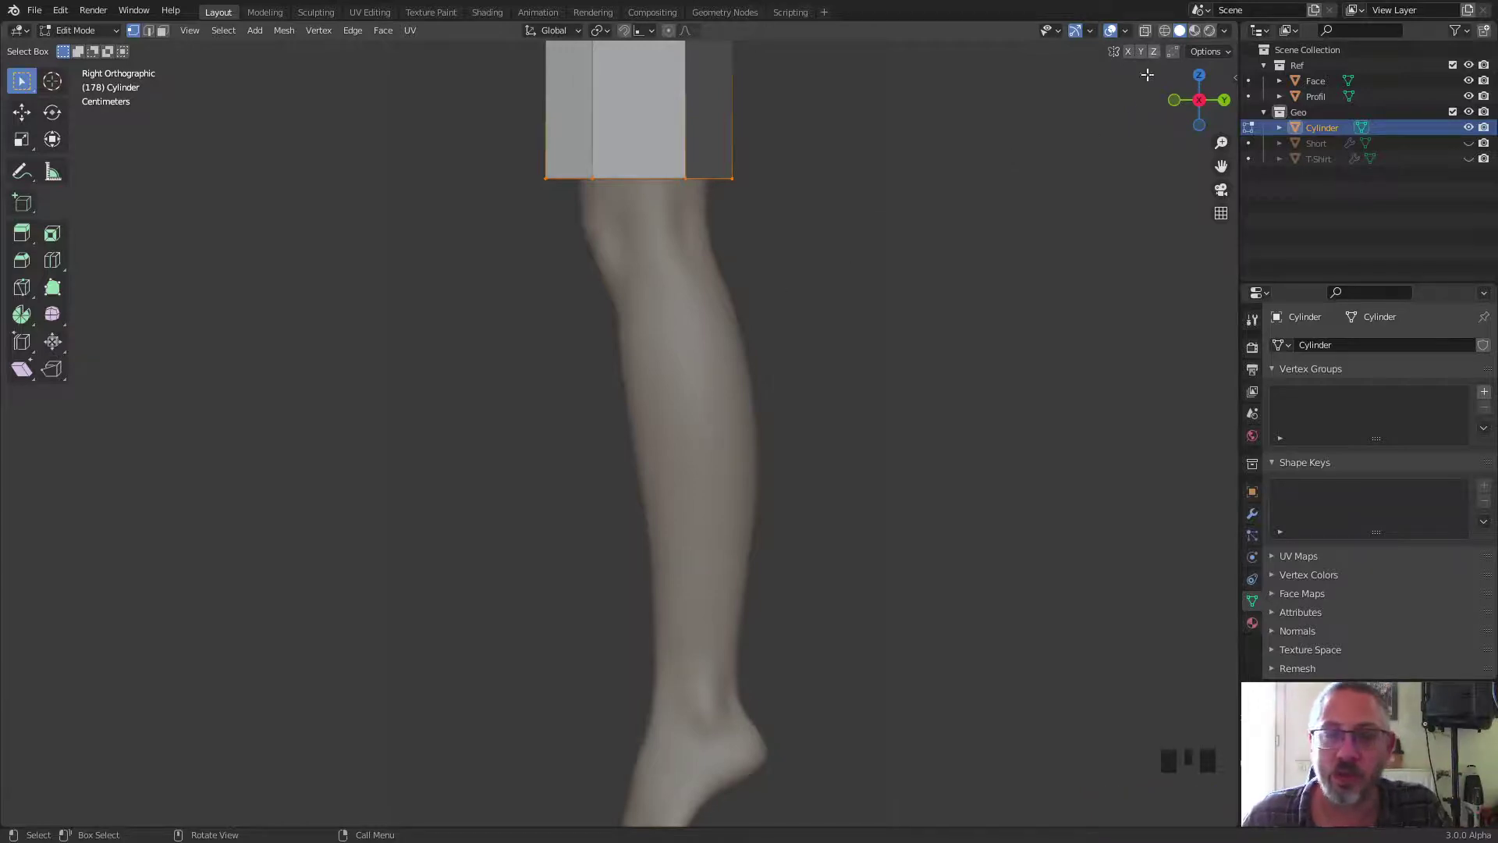
Step: With X-ray on, select the cylinder's whole bottom ring and move it about 0.389 m down and 0.054 m along Y to the ankle
key("alt+z")
left_click_drag(866, 261, 397, 134)
key("g")
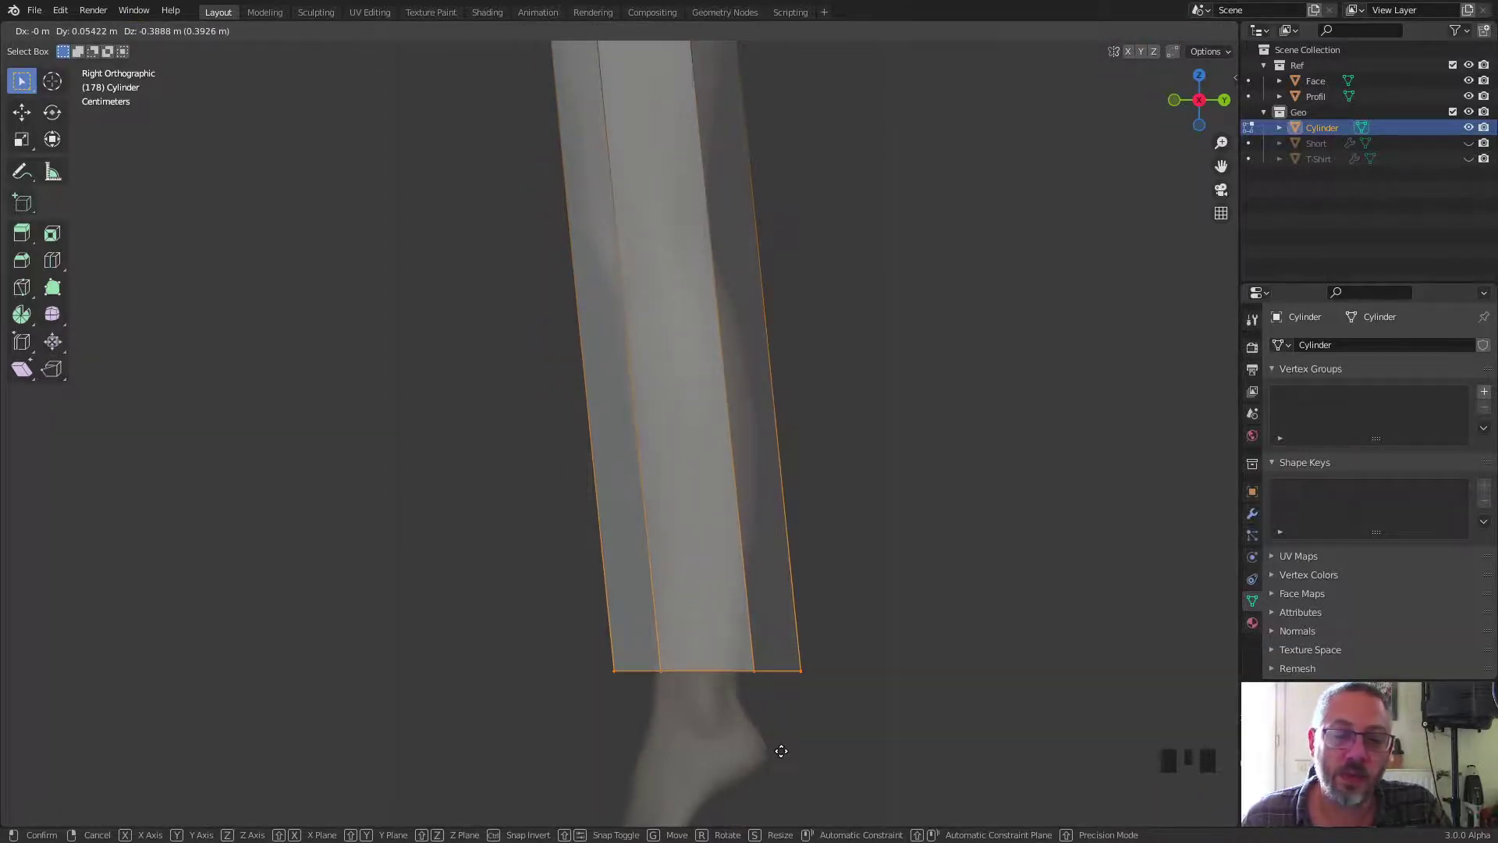
left_click(781, 751)
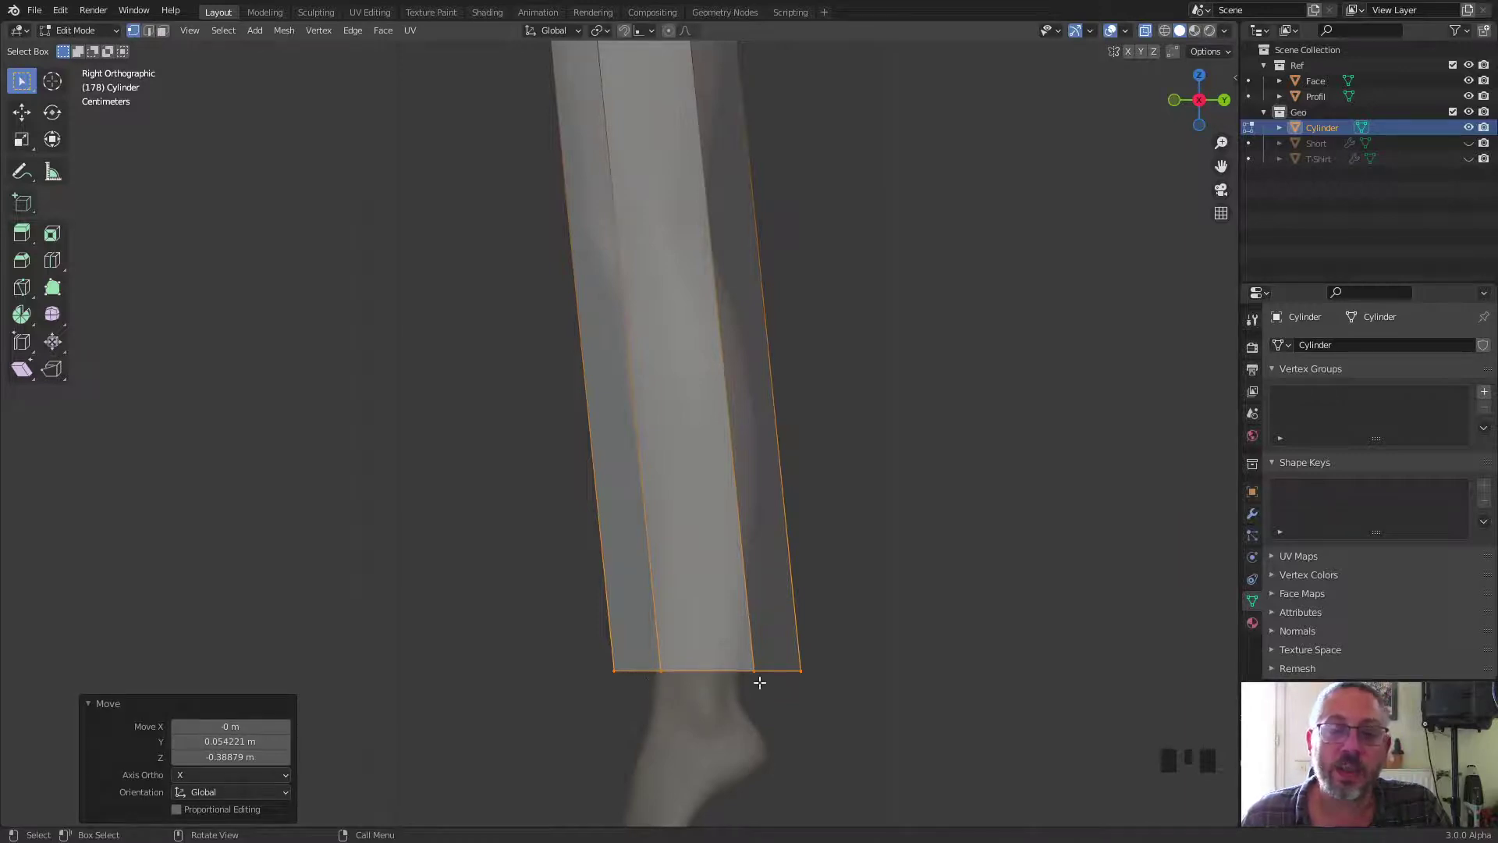
Step: Fit the bottom ring to the ankle by scaling it 0.503, shifting it about 0.008 m along negative Y, and scaling it again by 0.913
key("s")
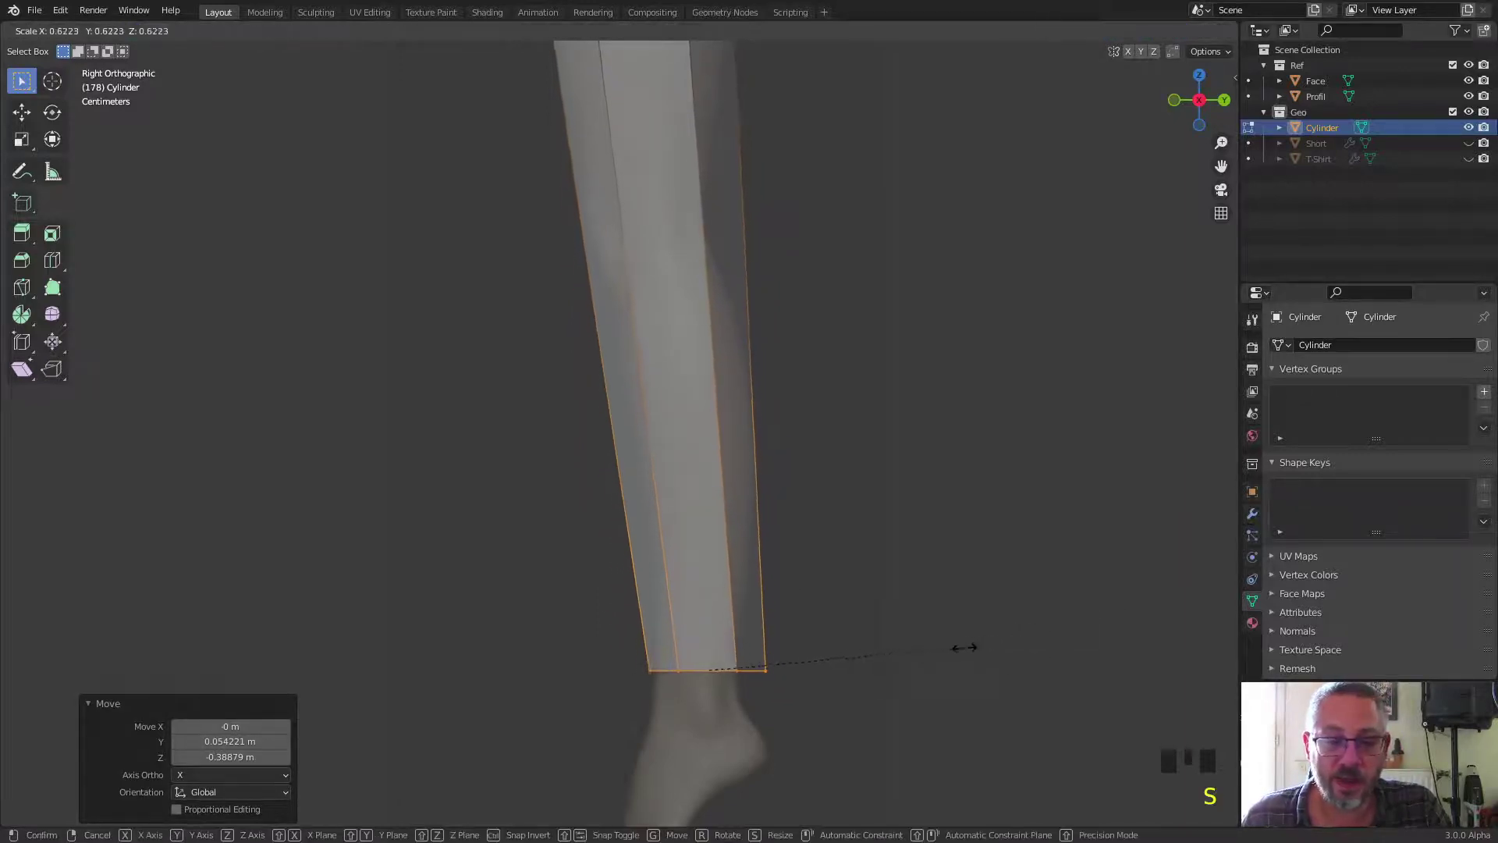
left_click(928, 660)
key("g")
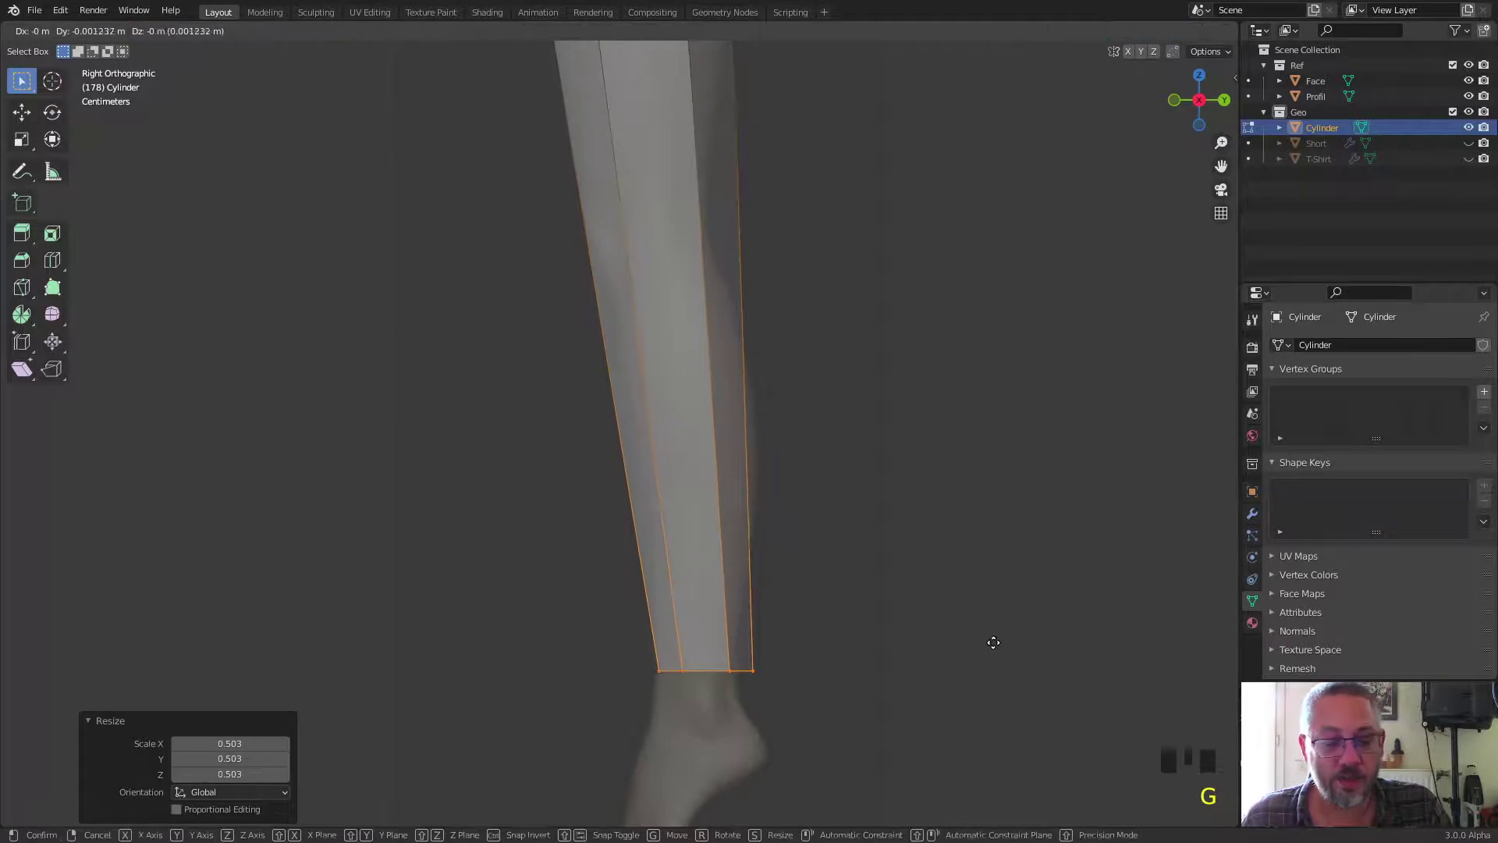
left_click(1043, 652)
key("s")
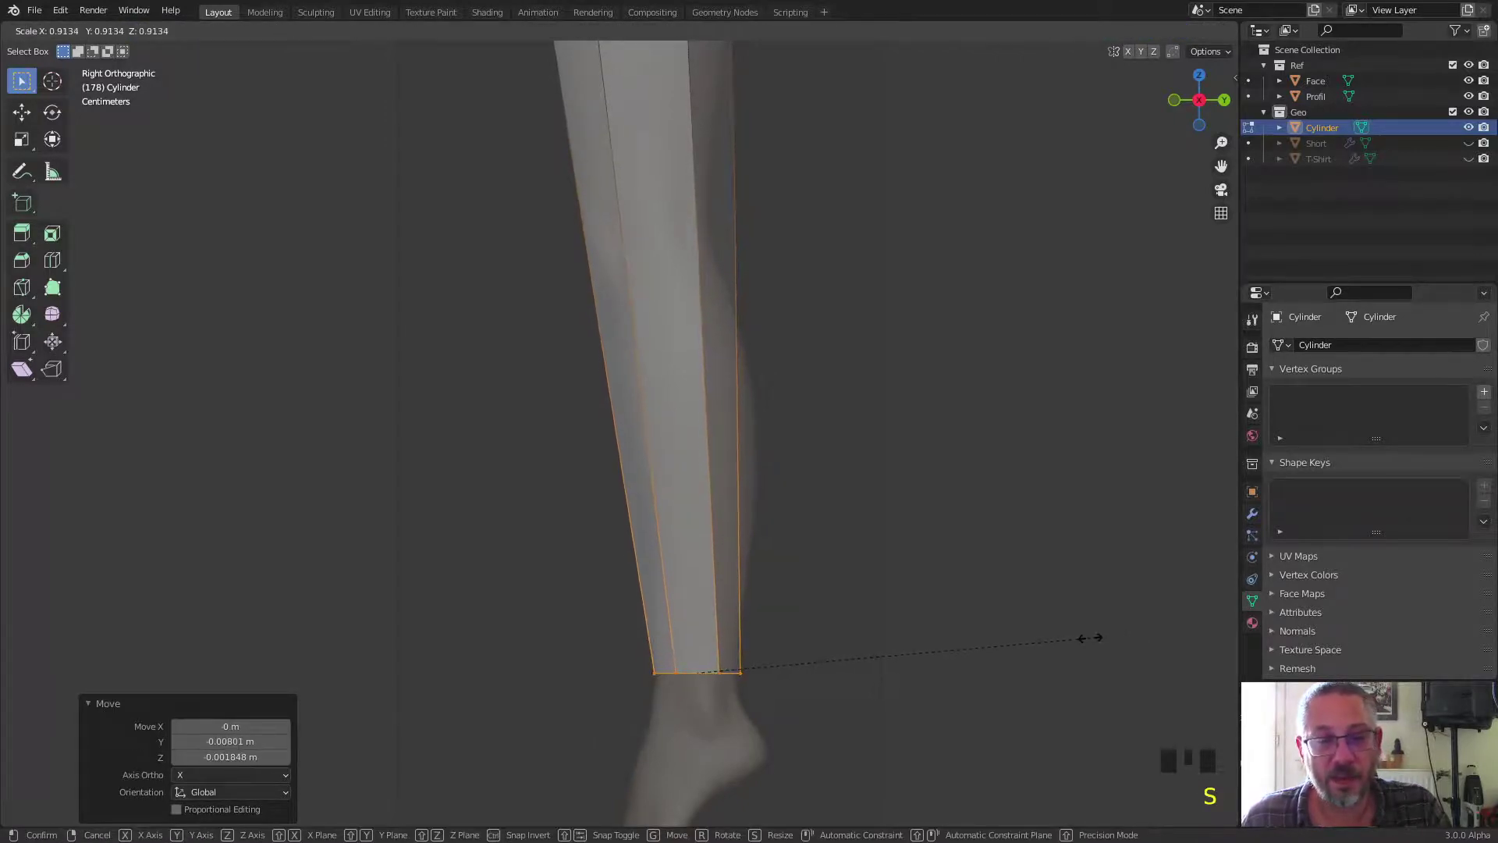
left_click(1090, 638)
Step: Add one loop cut around the leg and slide it up above the knee, with a factor of about -0.487
middle_click_drag(836, 203, 872, 311, "shift")
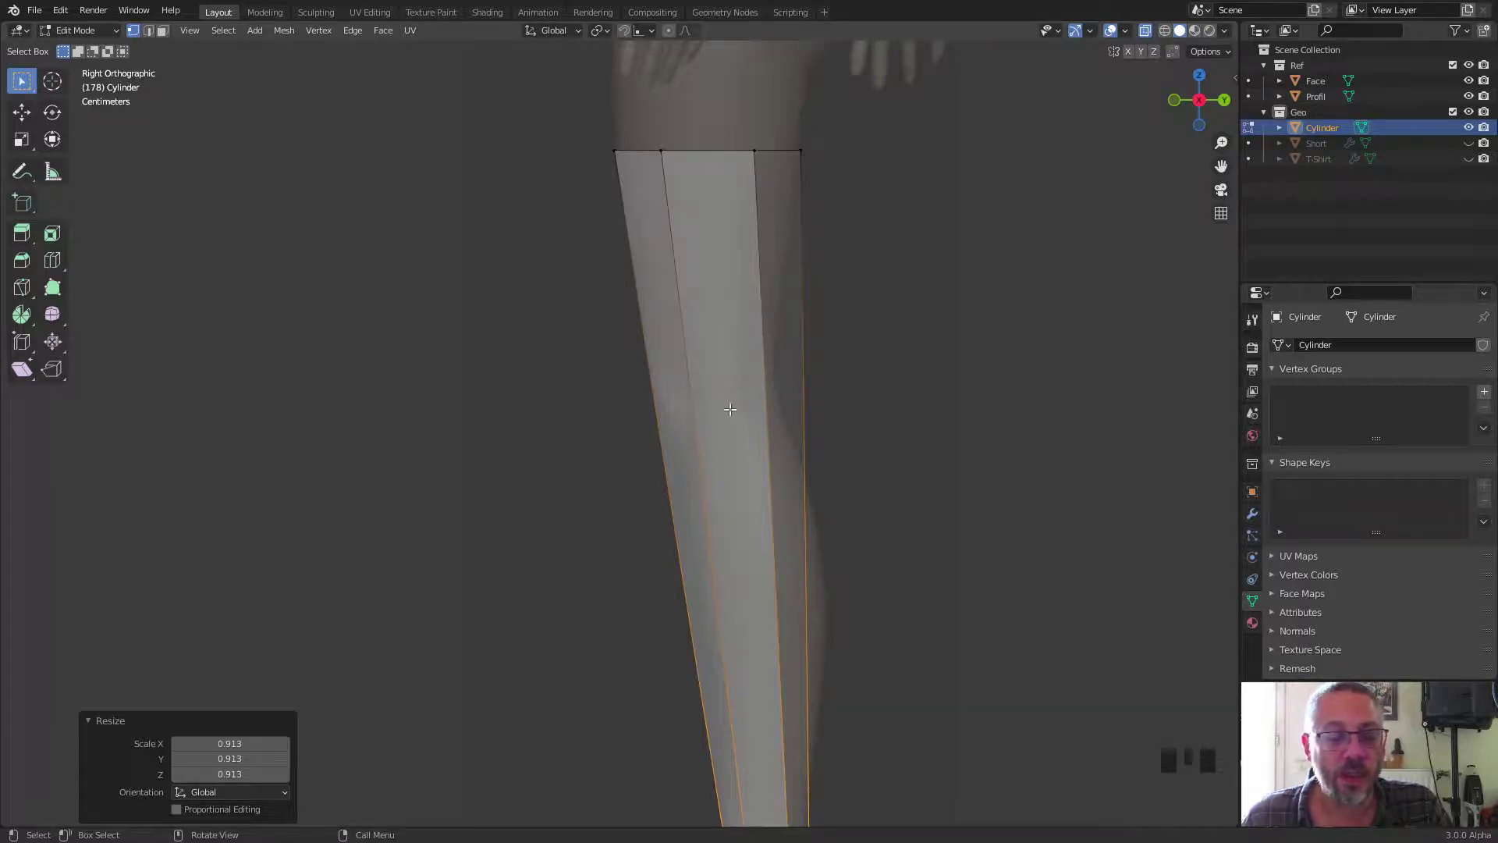
key("ctrl+r")
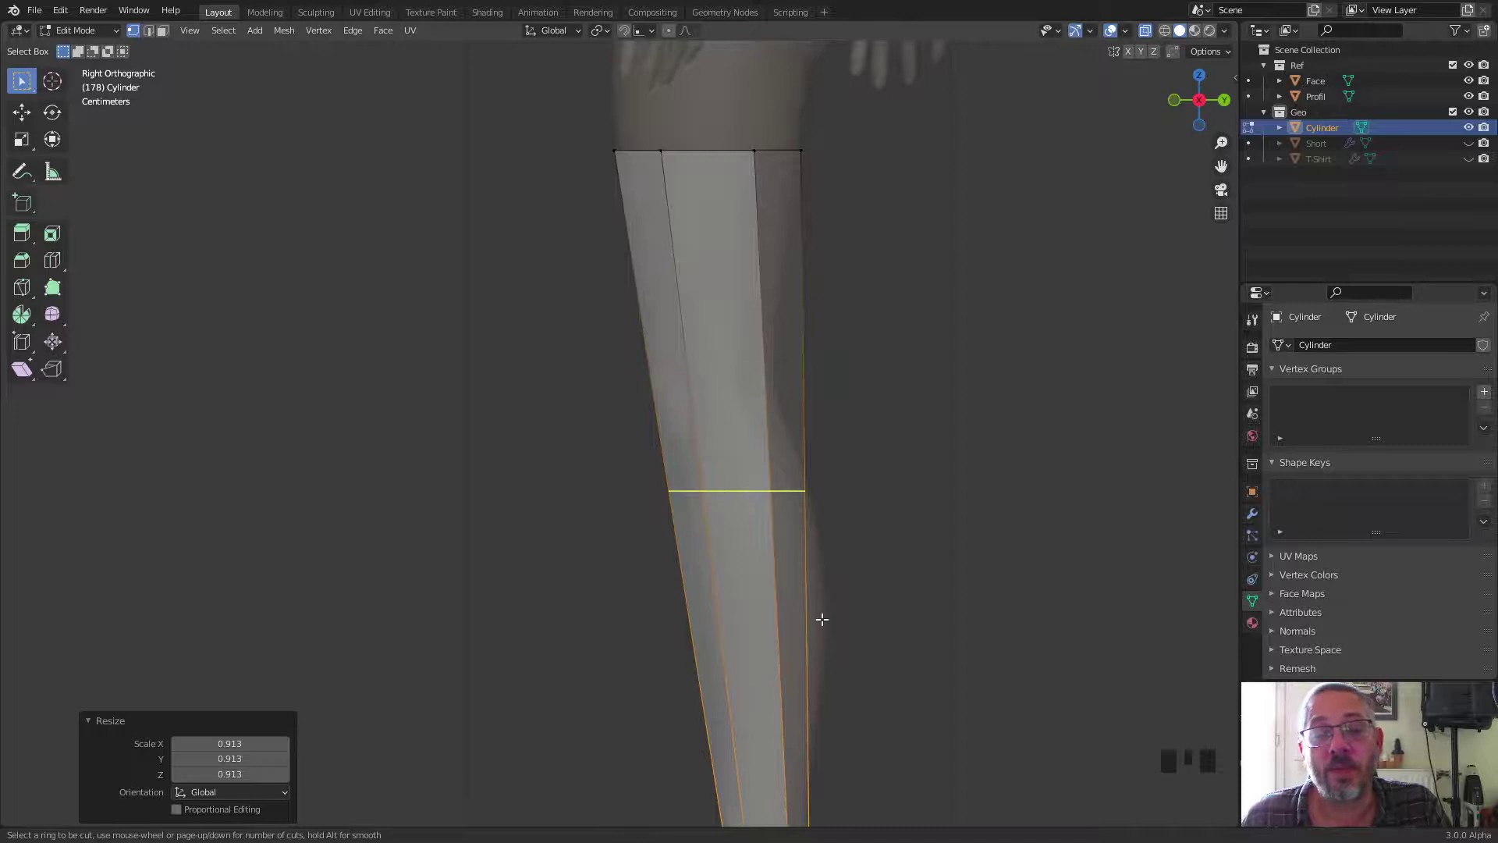
left_click(696, 465)
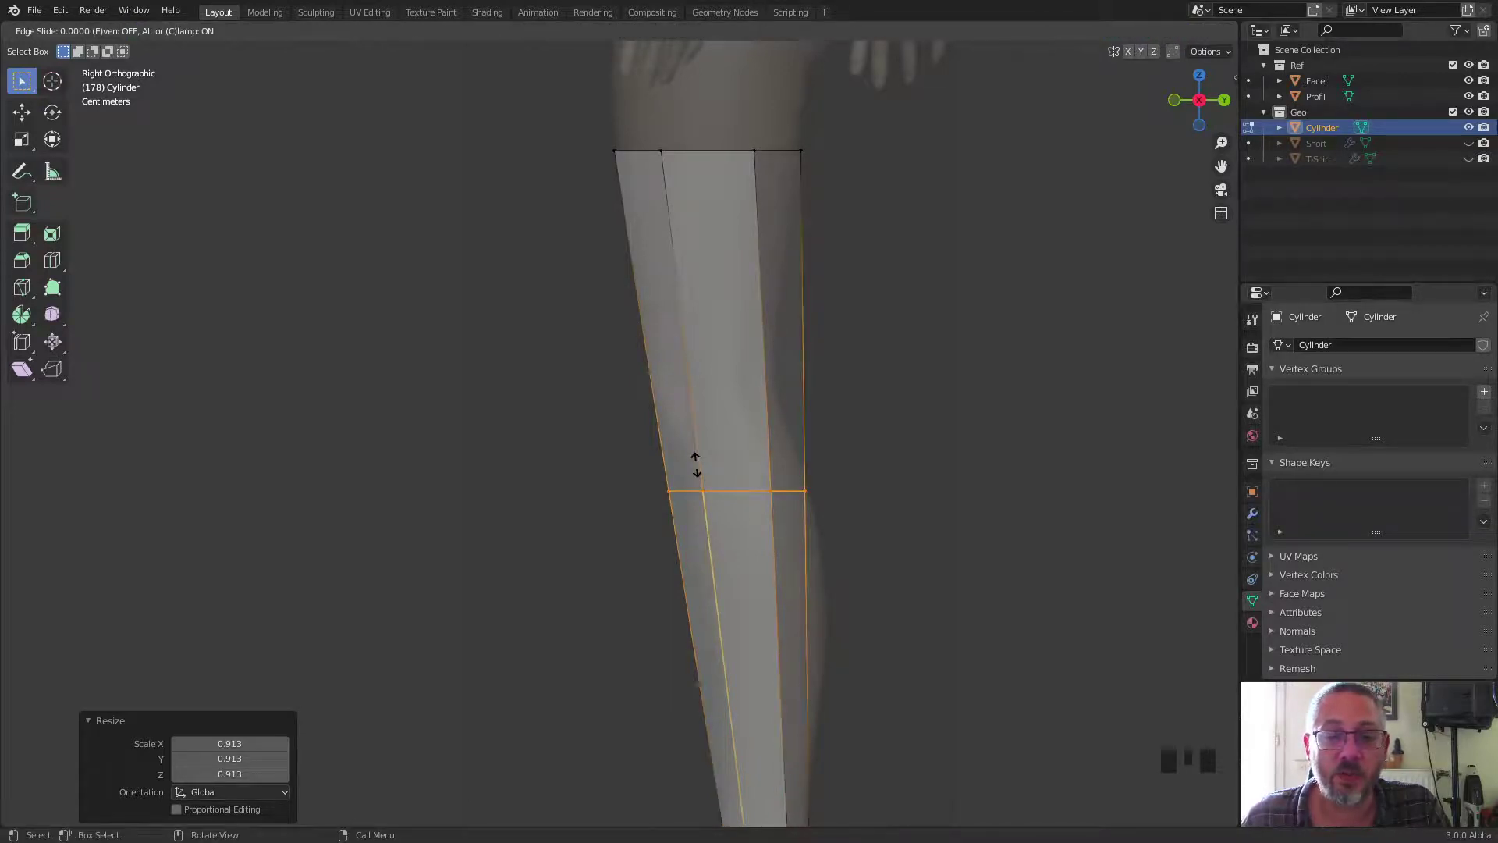
left_click(706, 293)
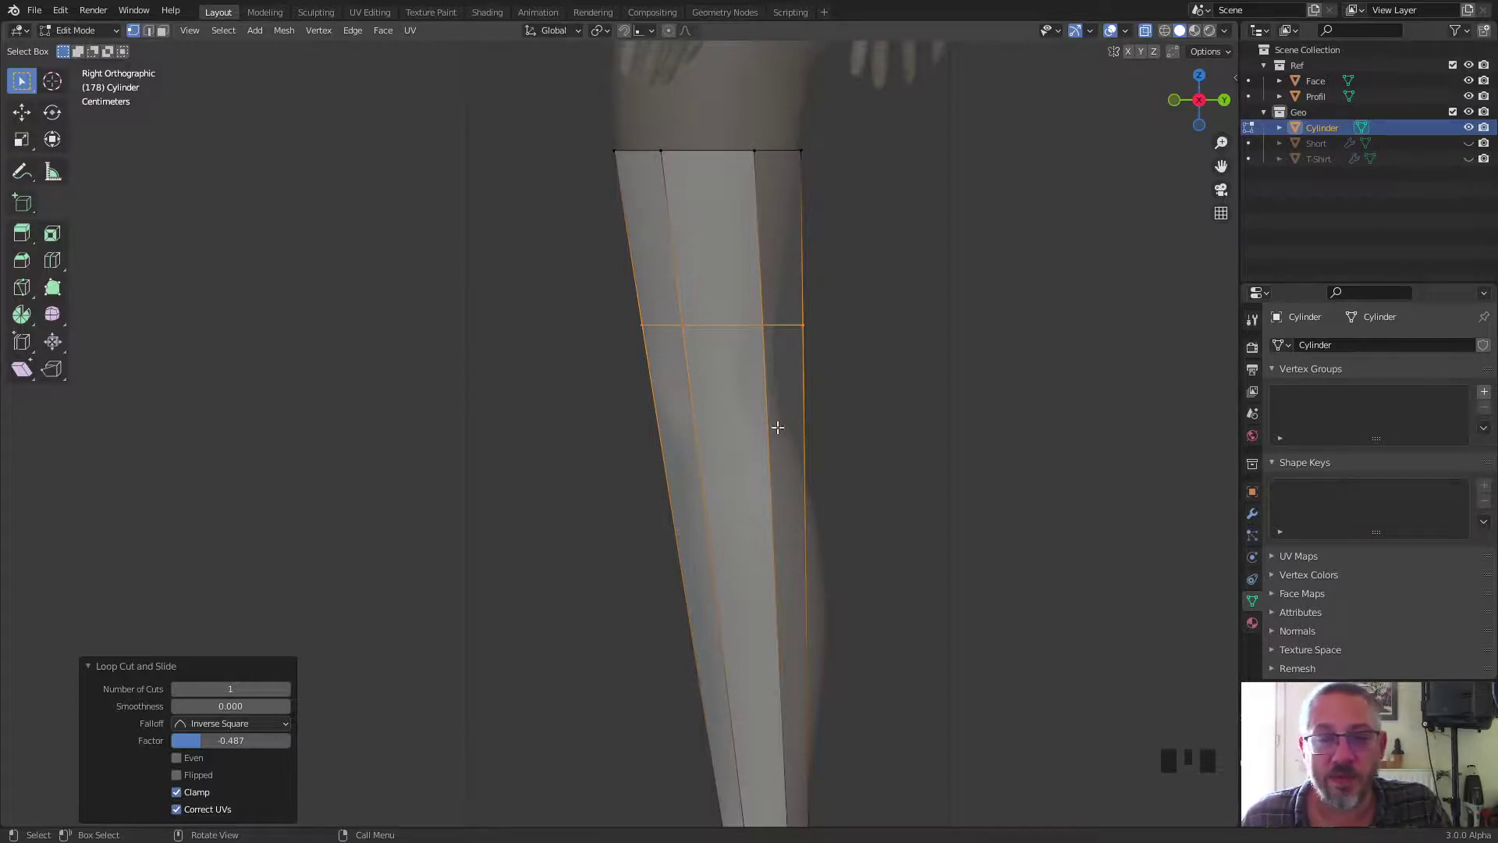
Step: Set the Cylinder object's viewport display to Wire
left_click(1252, 491)
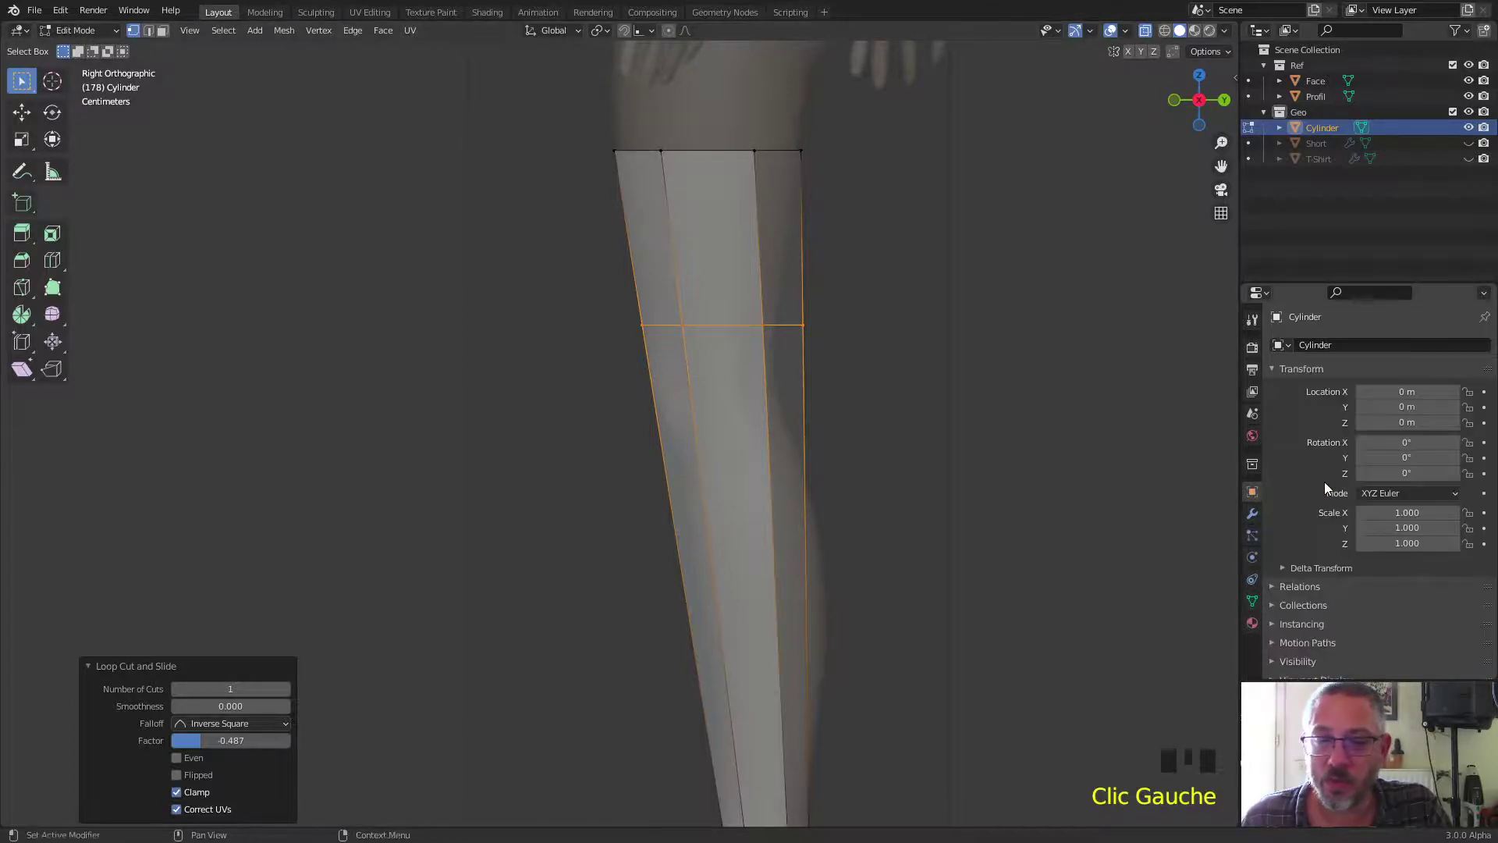
left_click(1298, 368)
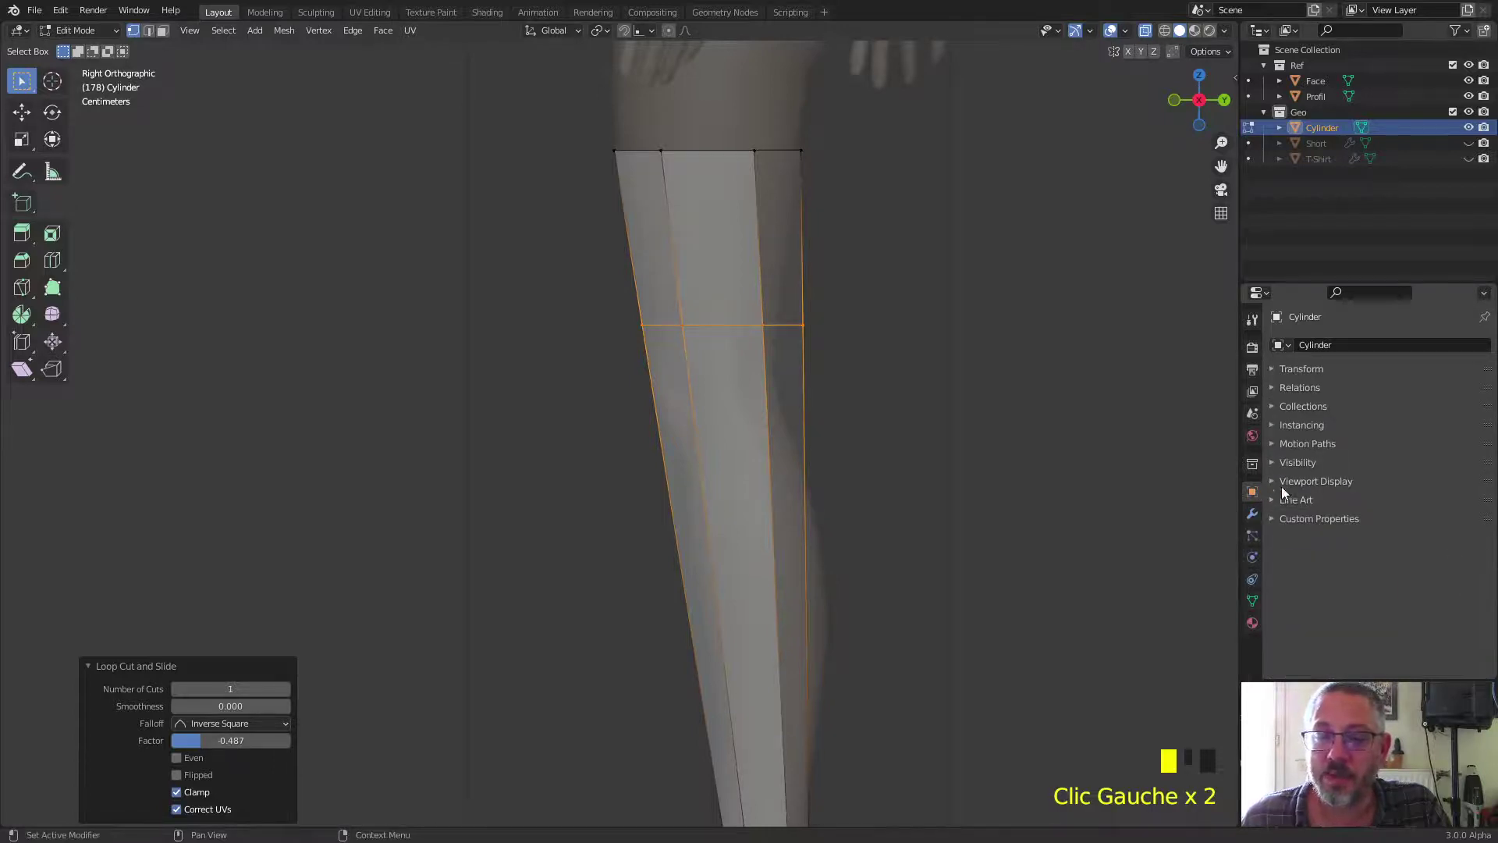
left_click(1281, 481)
left_click(1379, 645)
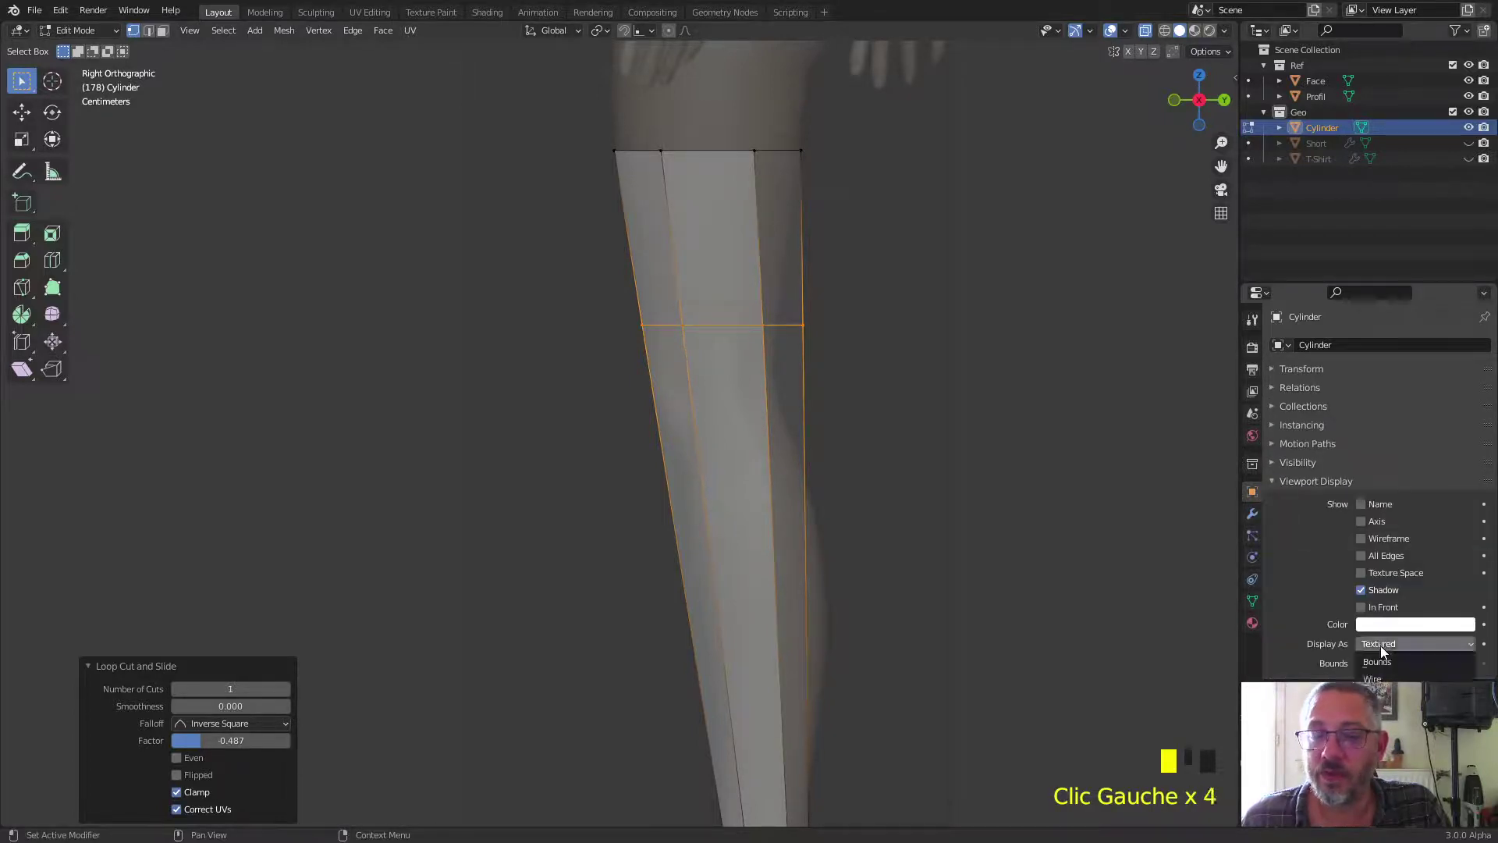
scroll(1292, 557, "down", 4)
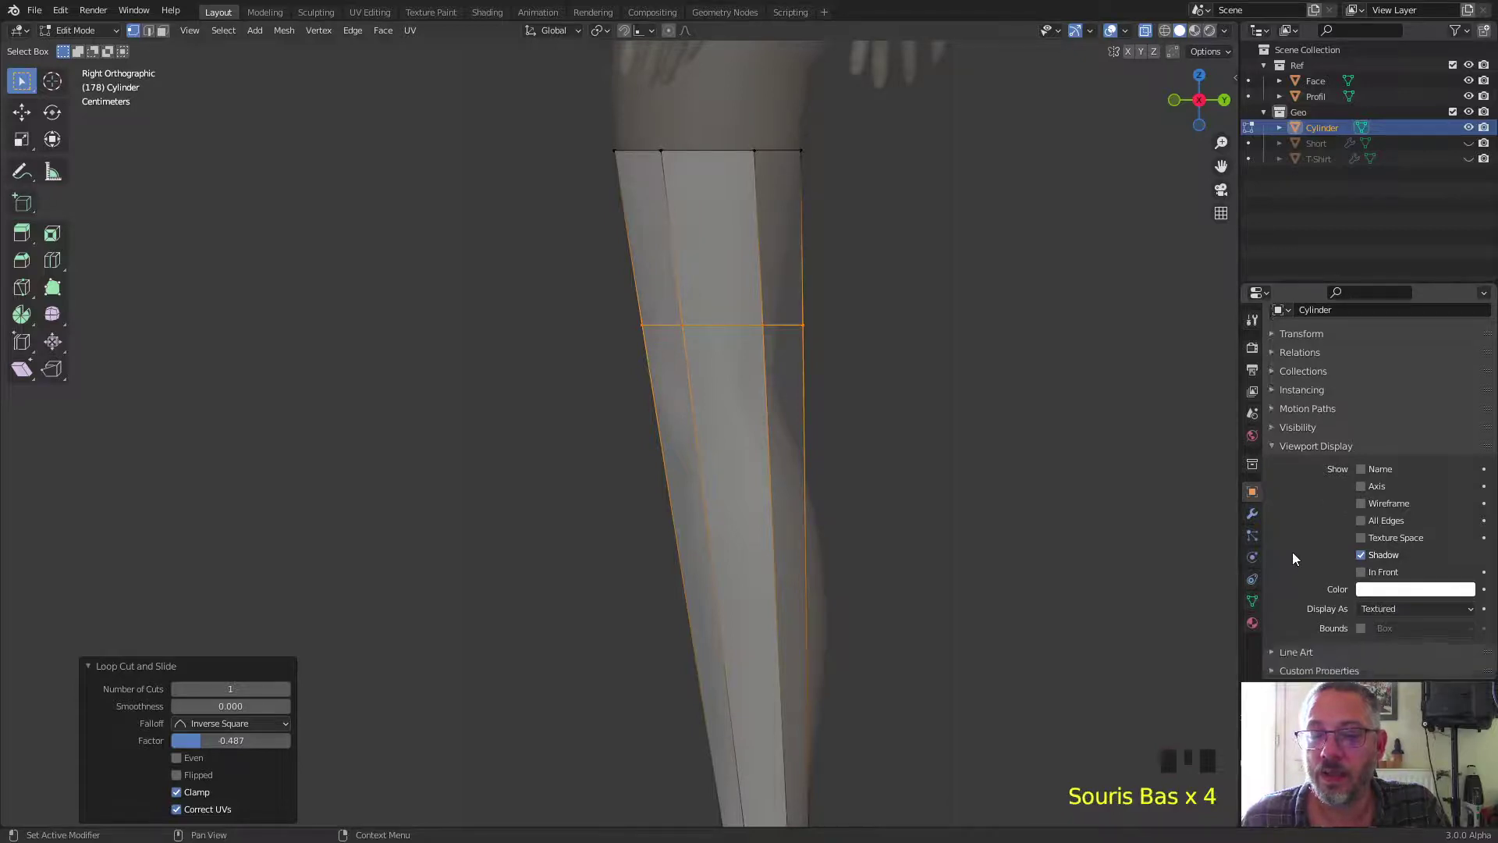
left_click(1384, 609)
left_click(1383, 643)
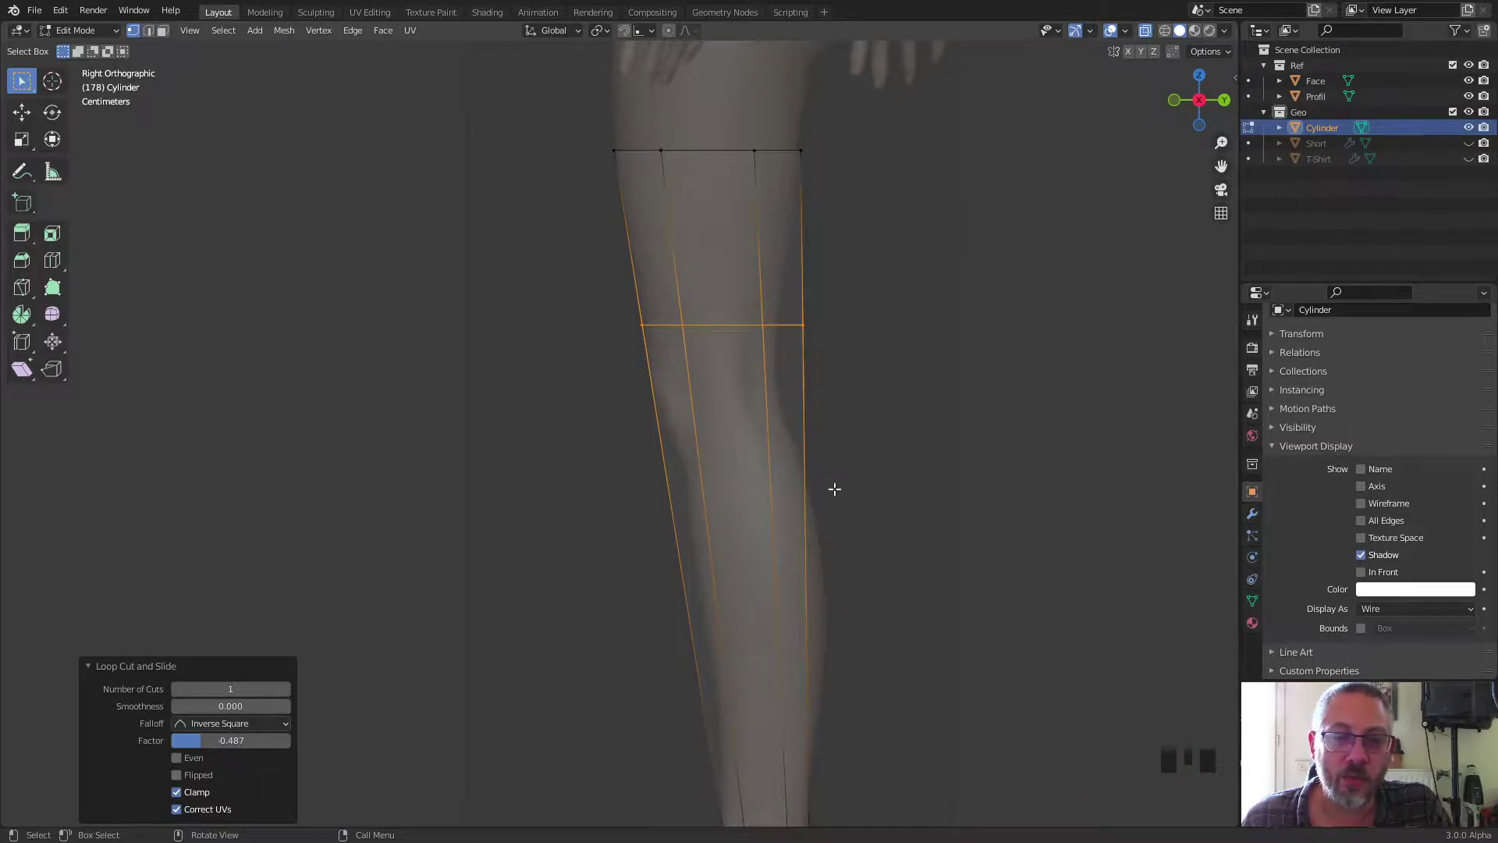
Step: Add a loop cut to the lower leg section and slide it up just below the knee, with a factor of about -0.442
key("ctrl+r")
left_click(804, 502)
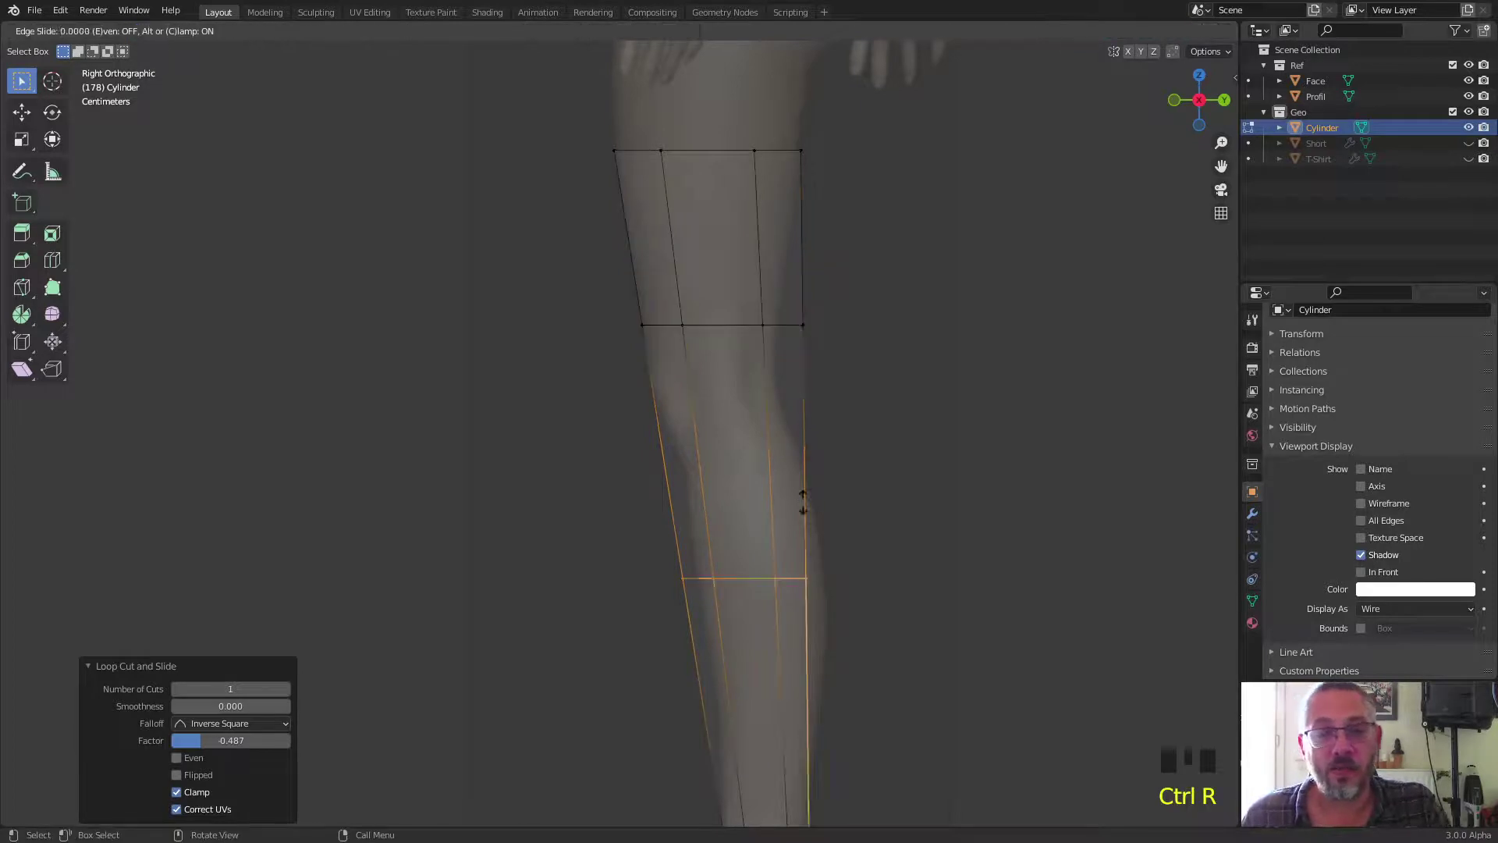
left_click(790, 391)
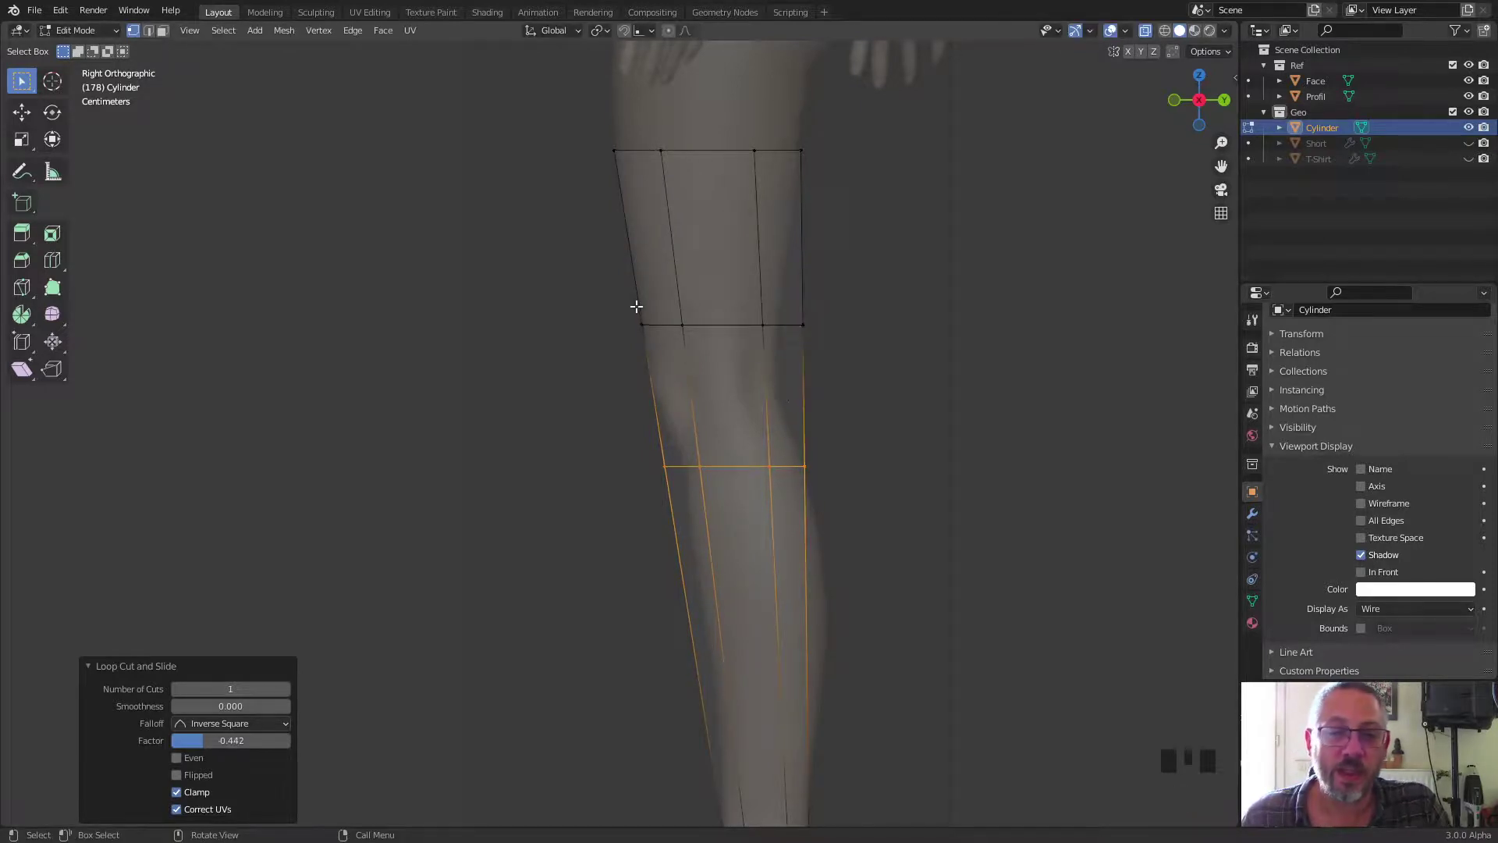
Step: Move the loop above the knee about 0.02 m down and 0.006 m along negative Y, and shrink it to match the reference's width
left_click(702, 326, "alt")
key("g")
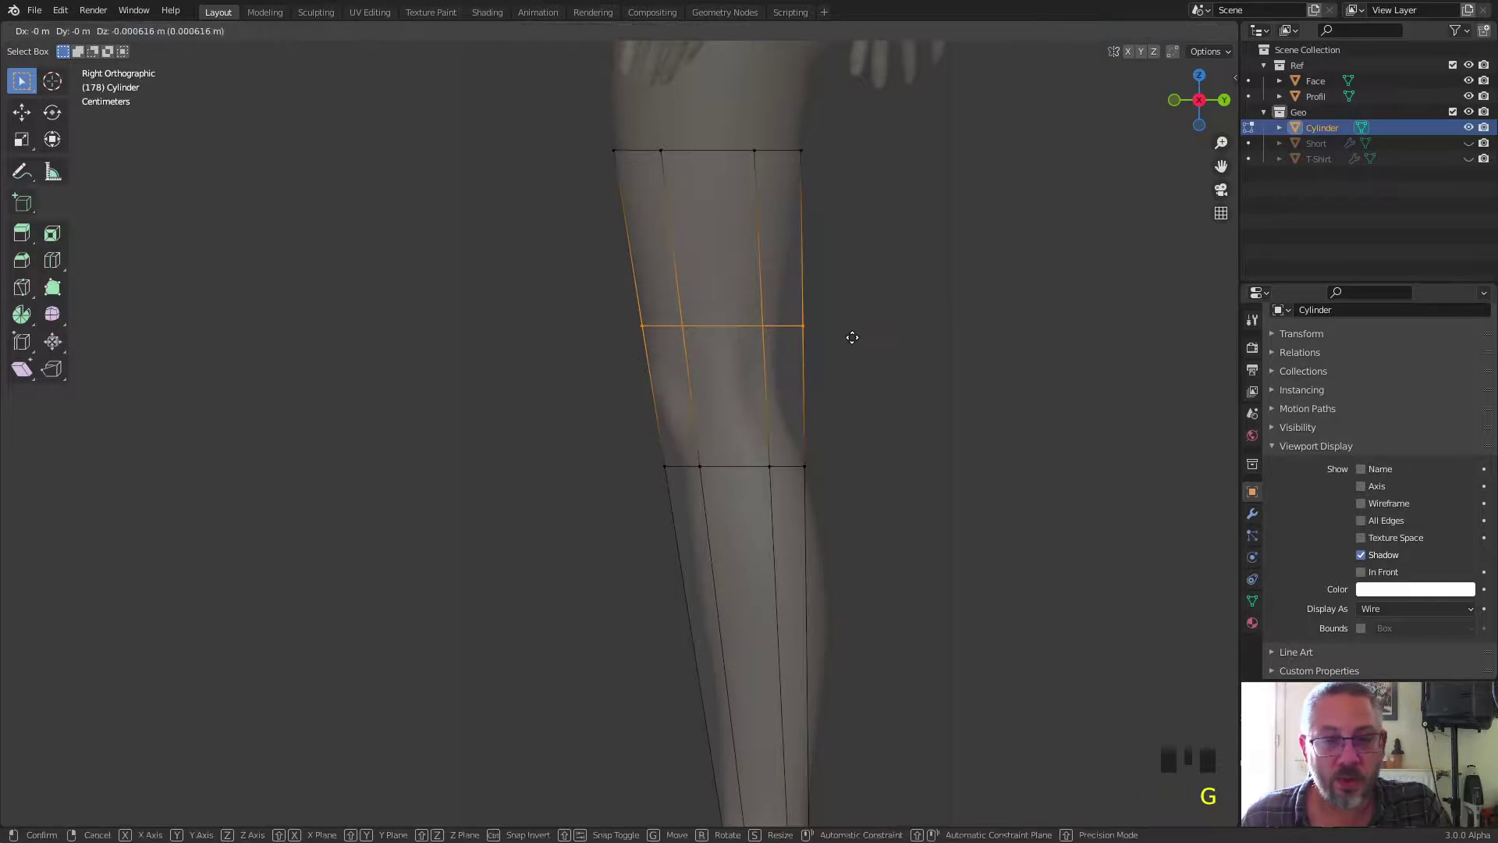
left_click(845, 357)
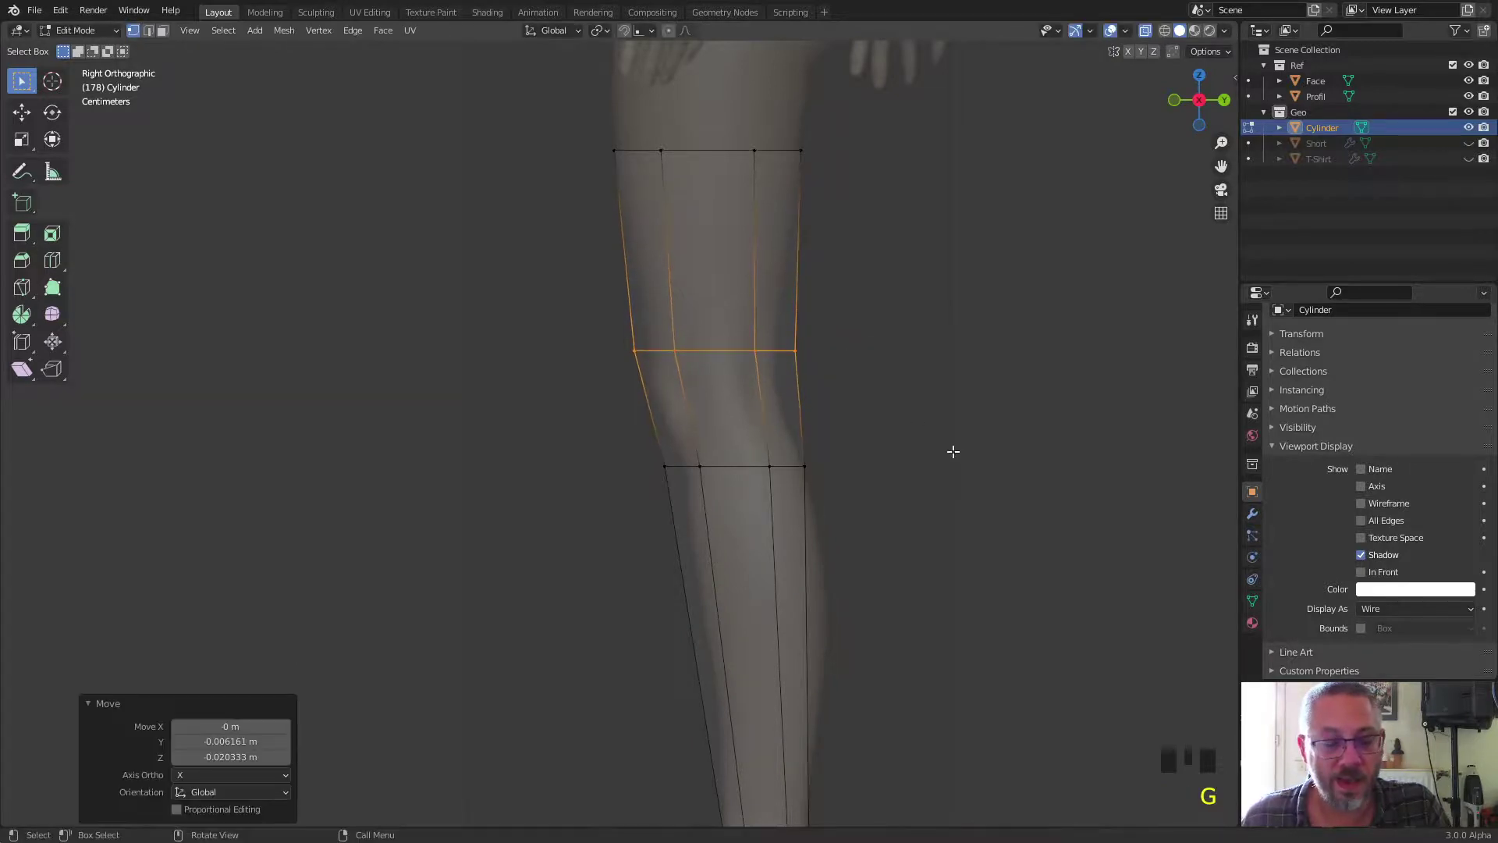
key("s")
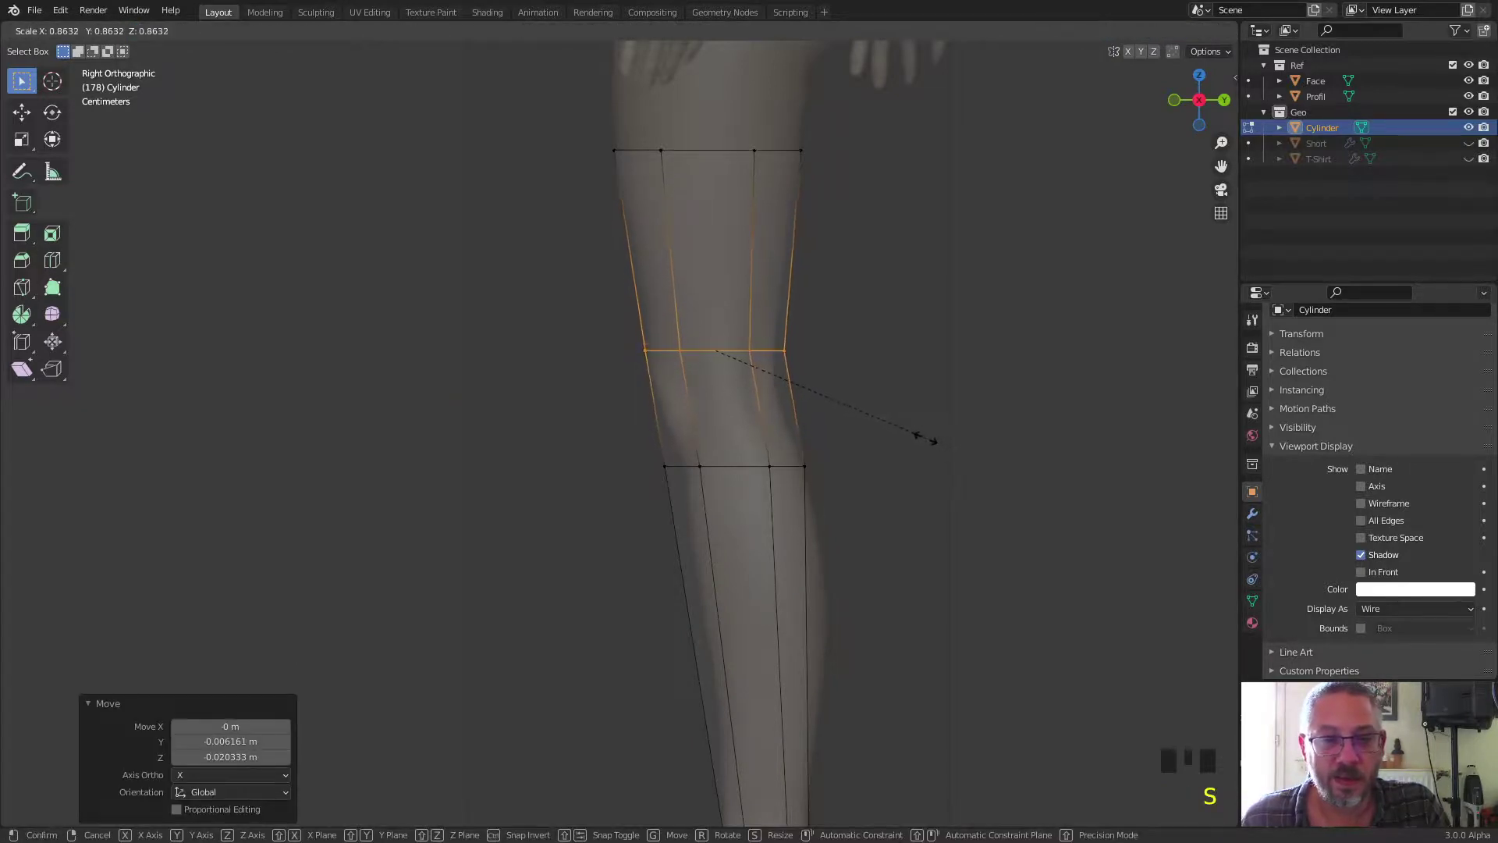
left_click(913, 432)
key("g")
left_click(920, 438)
Step: Shift the loop below the knee about 0.008 m along Y and scale it by 0.827 to fit the reference
left_click_drag(865, 515, 621, 445)
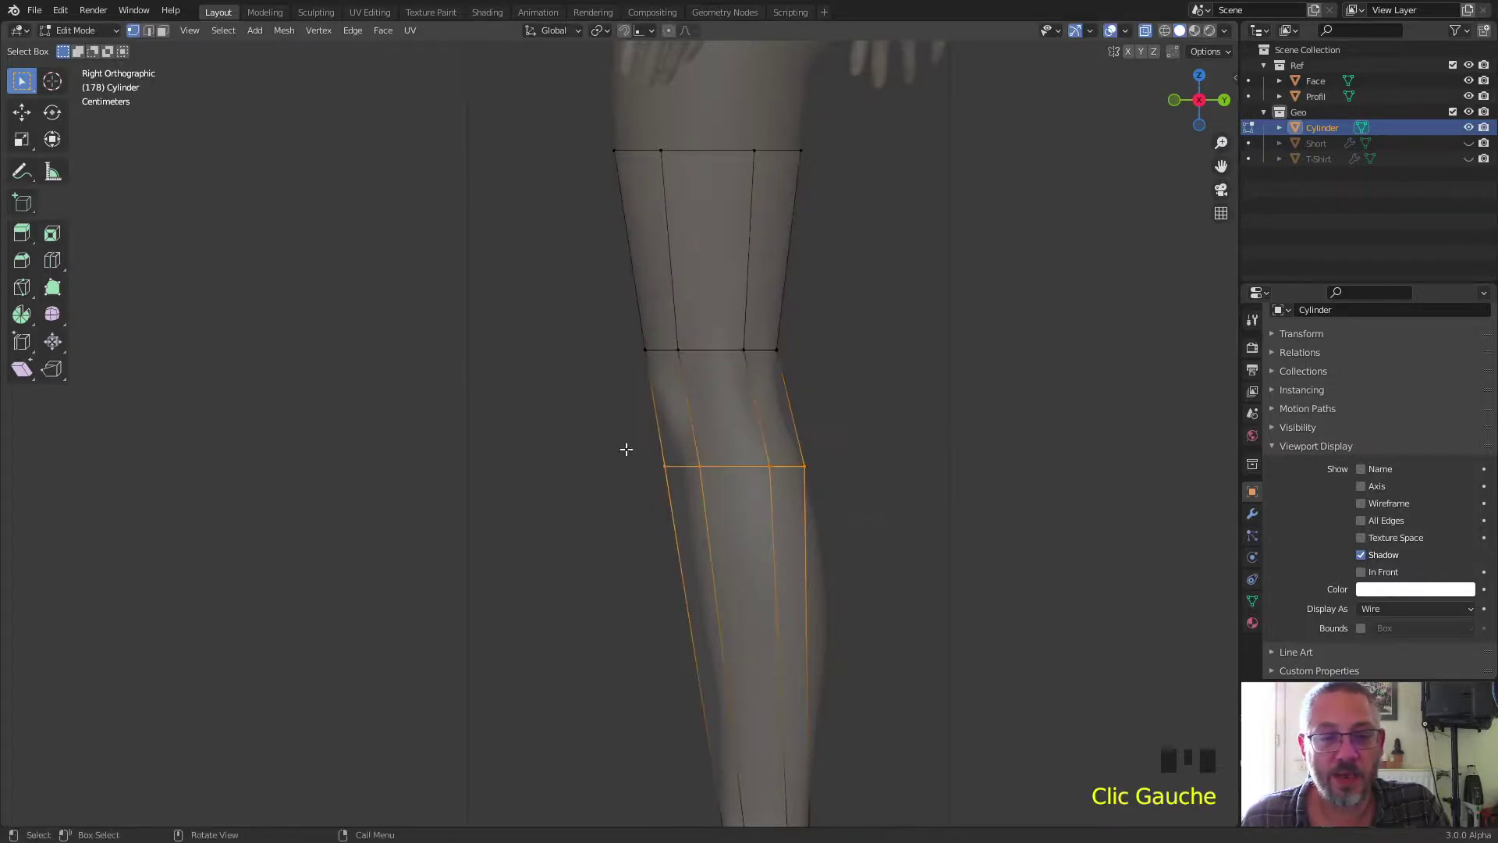
key("g")
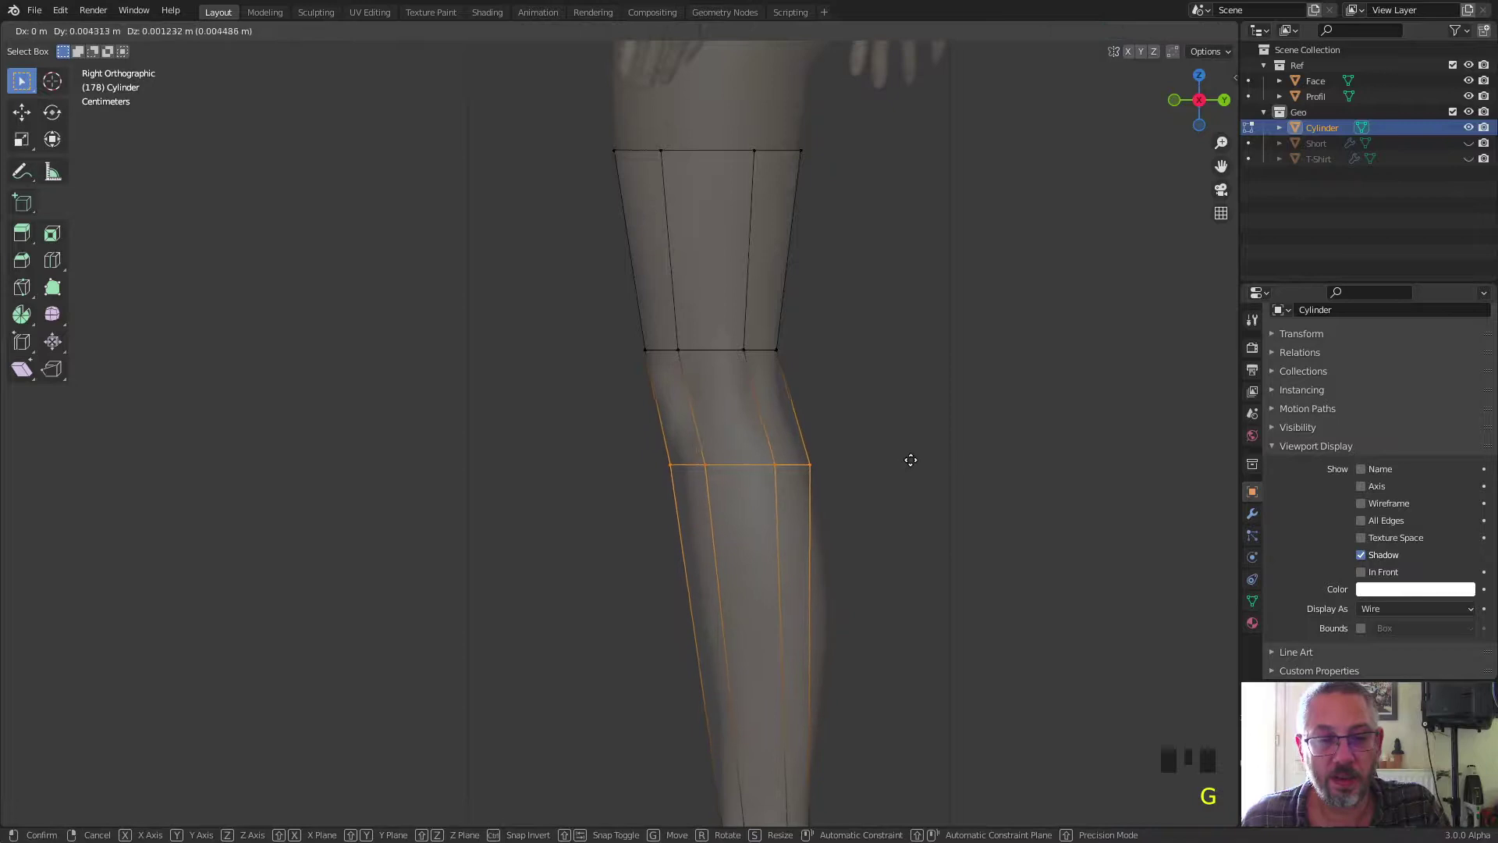
left_click(915, 461)
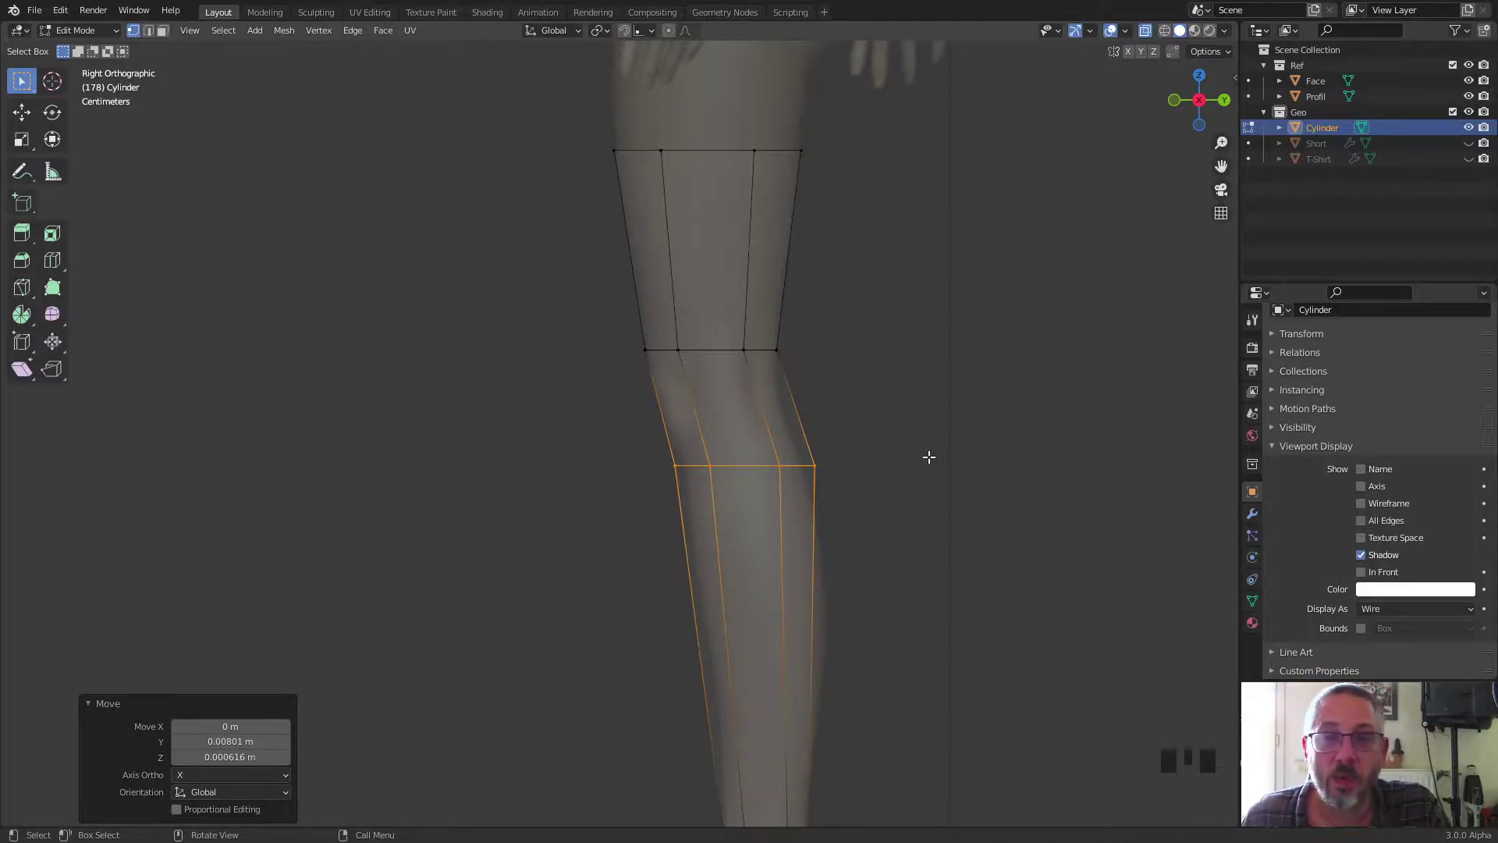
key("s")
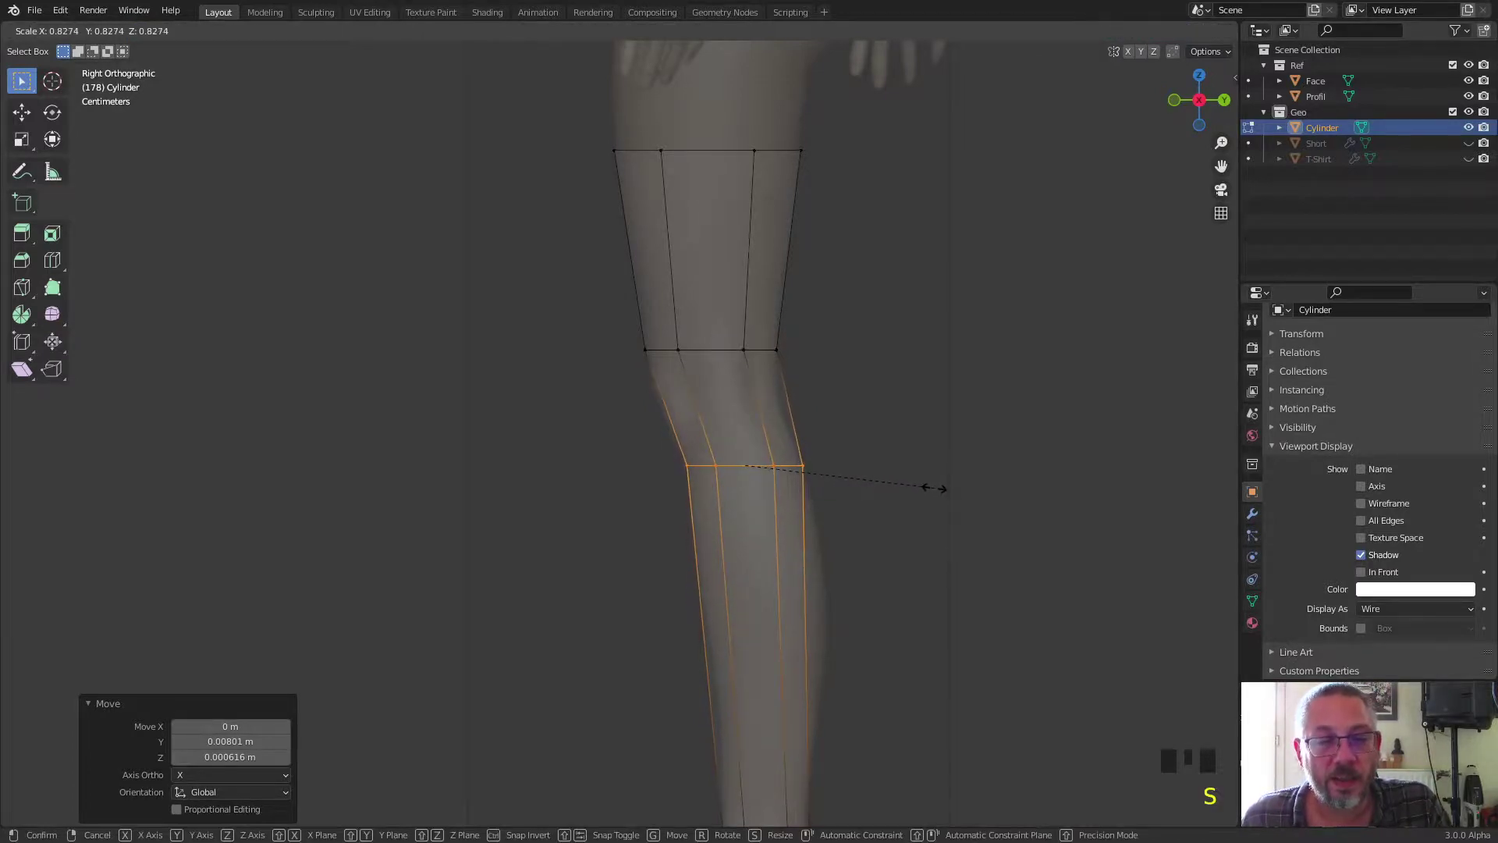
left_click(928, 492)
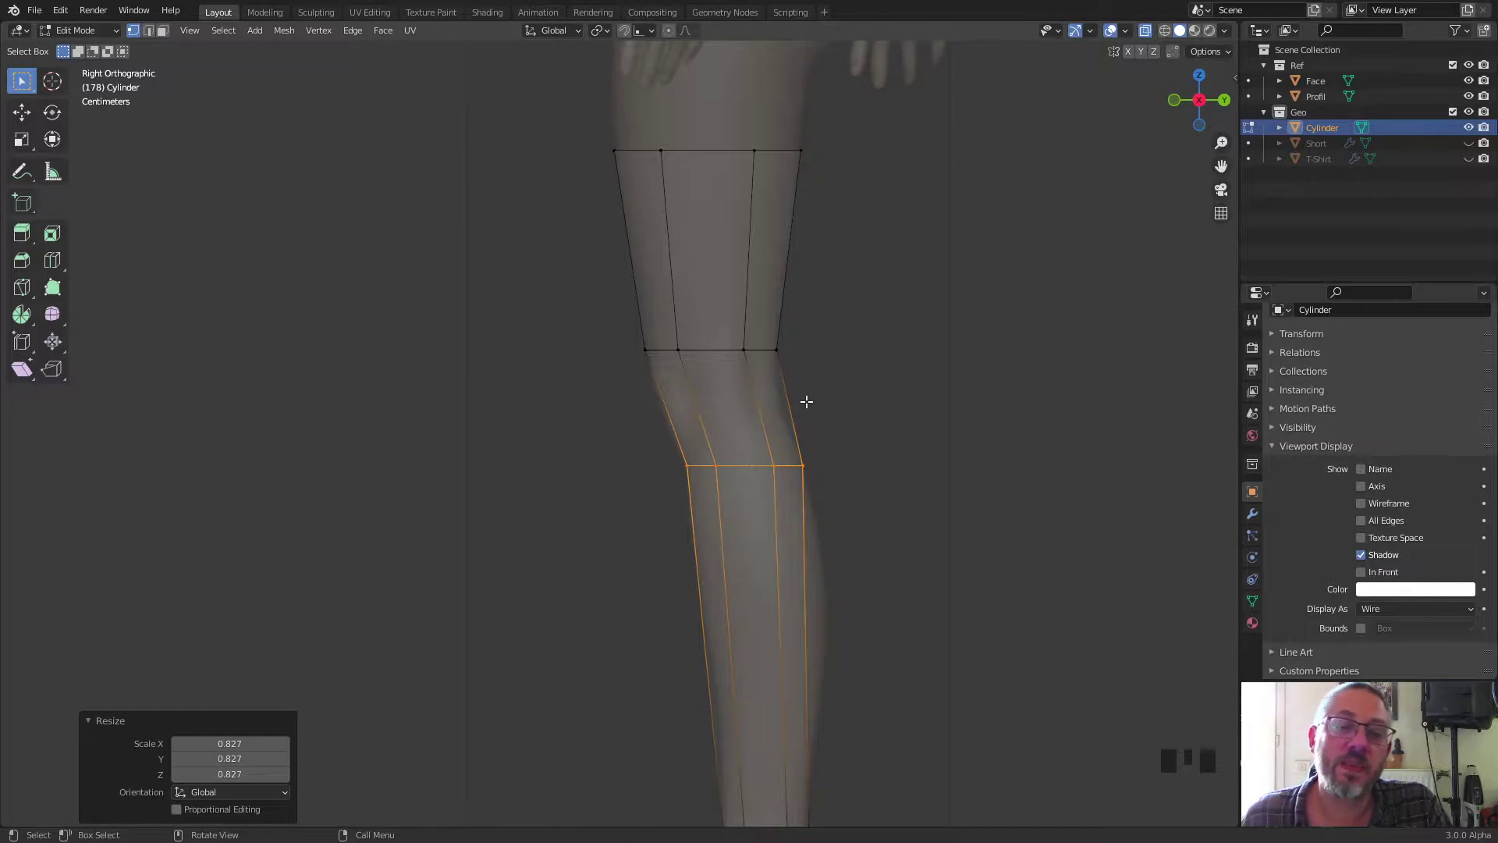
Step: Add a centred loop cut between the two knee loops and move it about 0.01 m along negative Y onto the kneecap
key("ctrl+r")
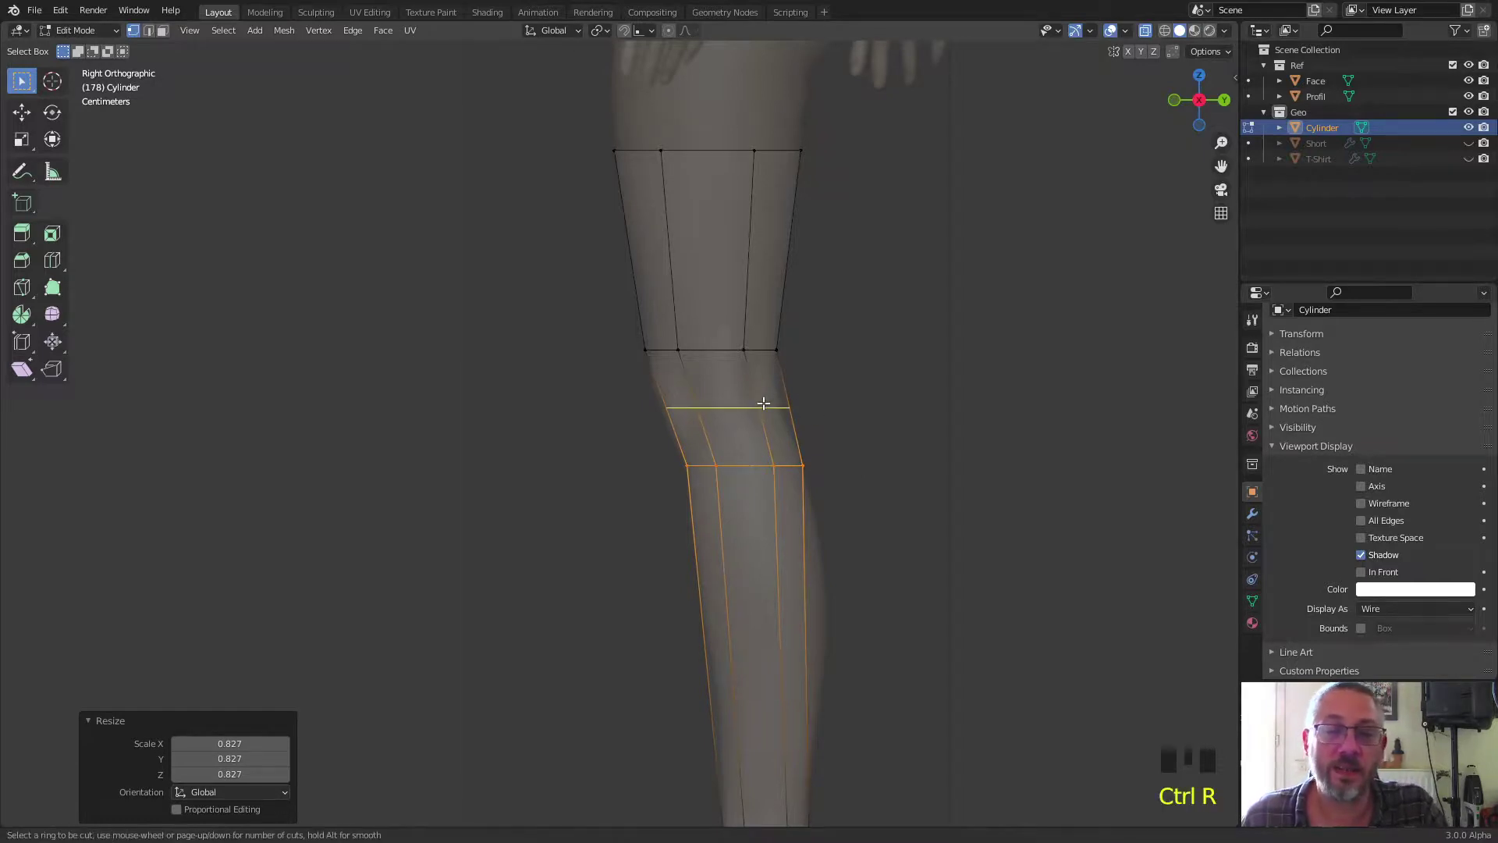
left_click(763, 402)
left_click(763, 402)
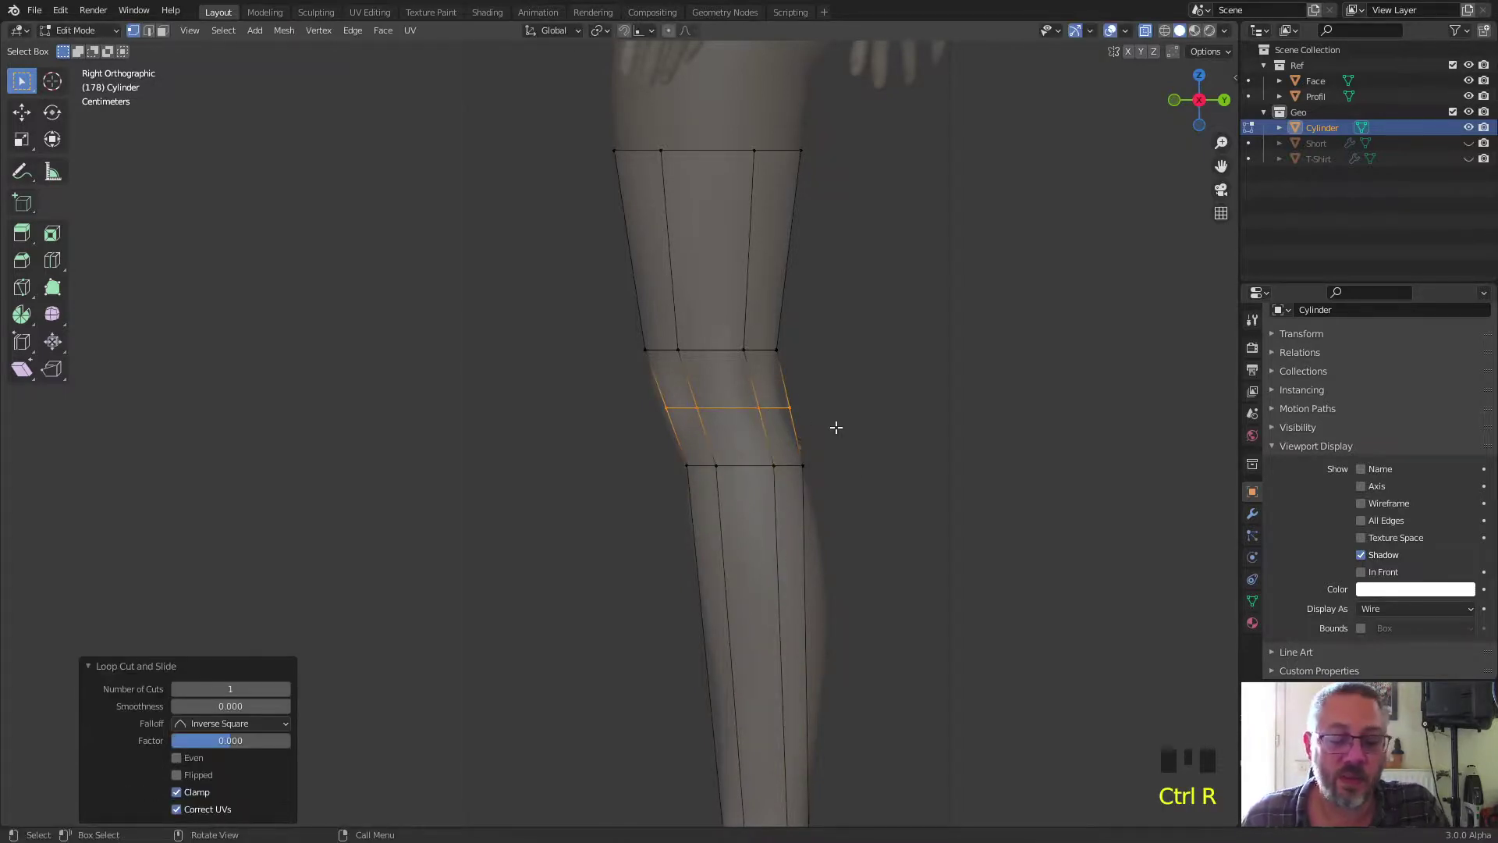
key("g")
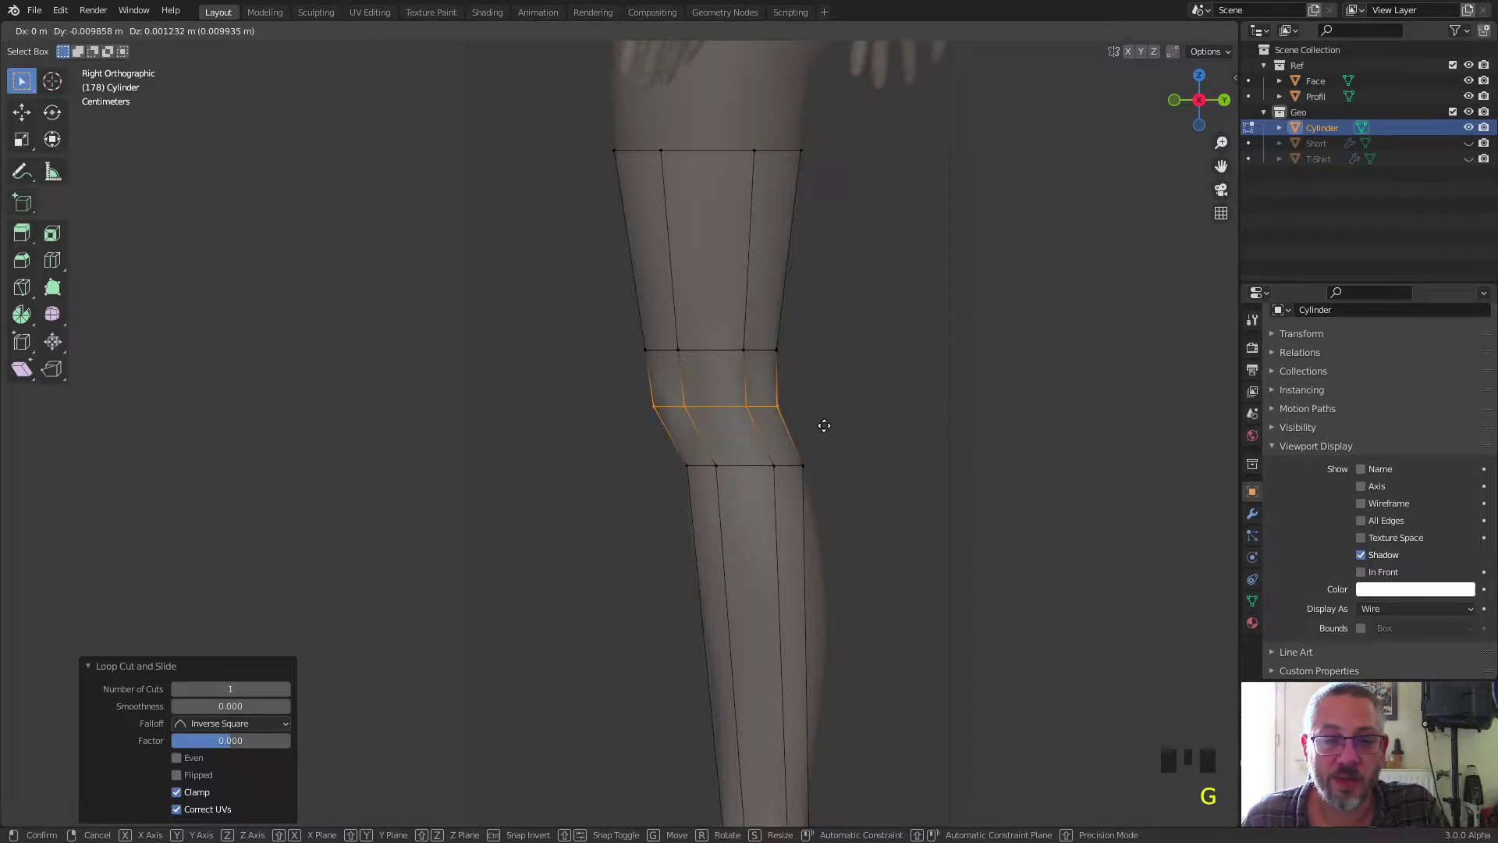
left_click(824, 426)
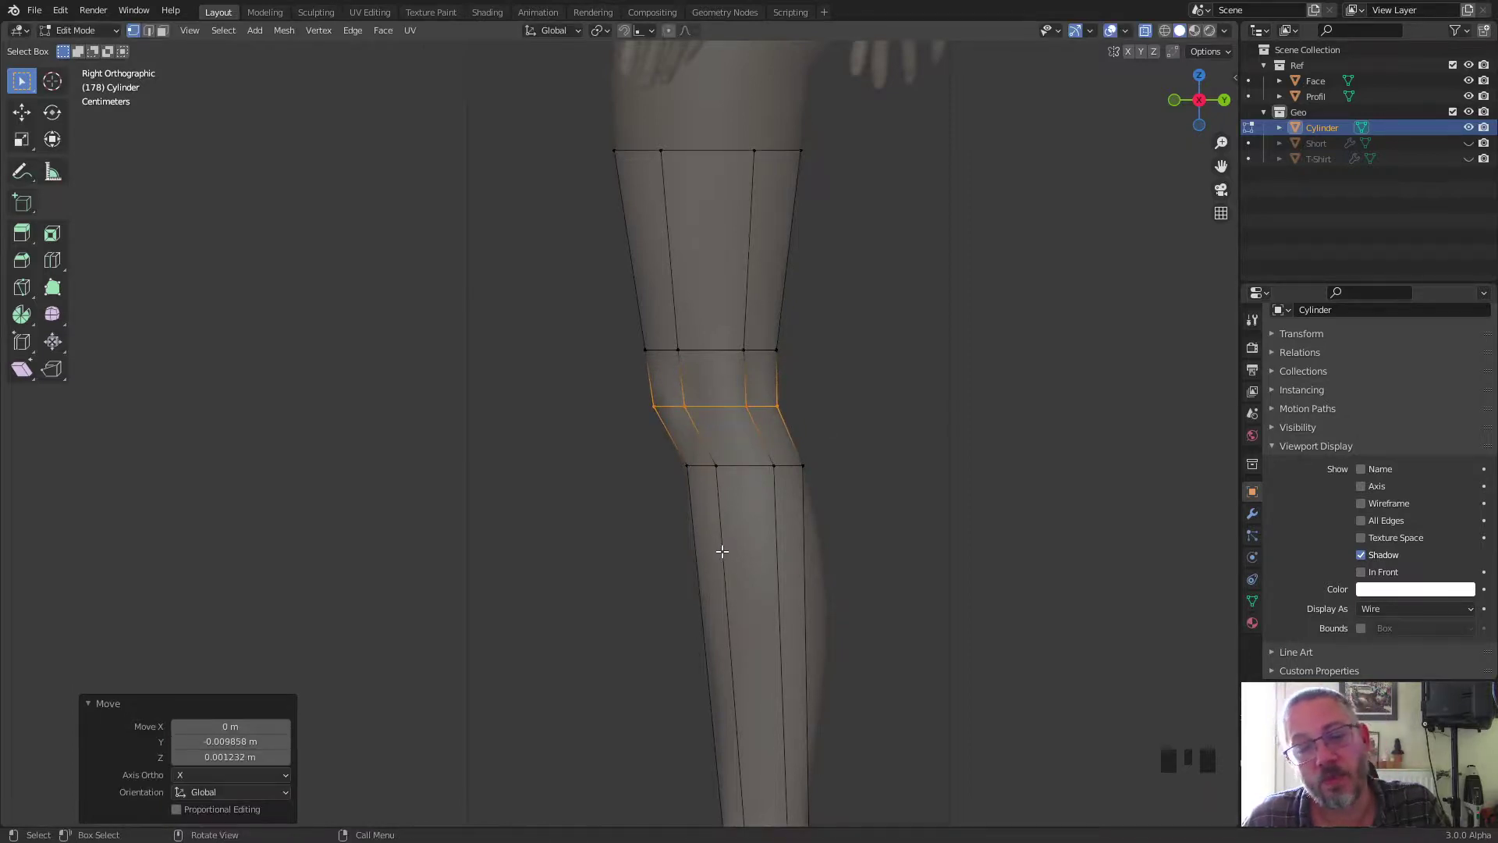
Step: Add a loop cut between knee and ankle and slide it up onto the calf, with a factor of about -0.247
scroll(723, 530, "down", 2)
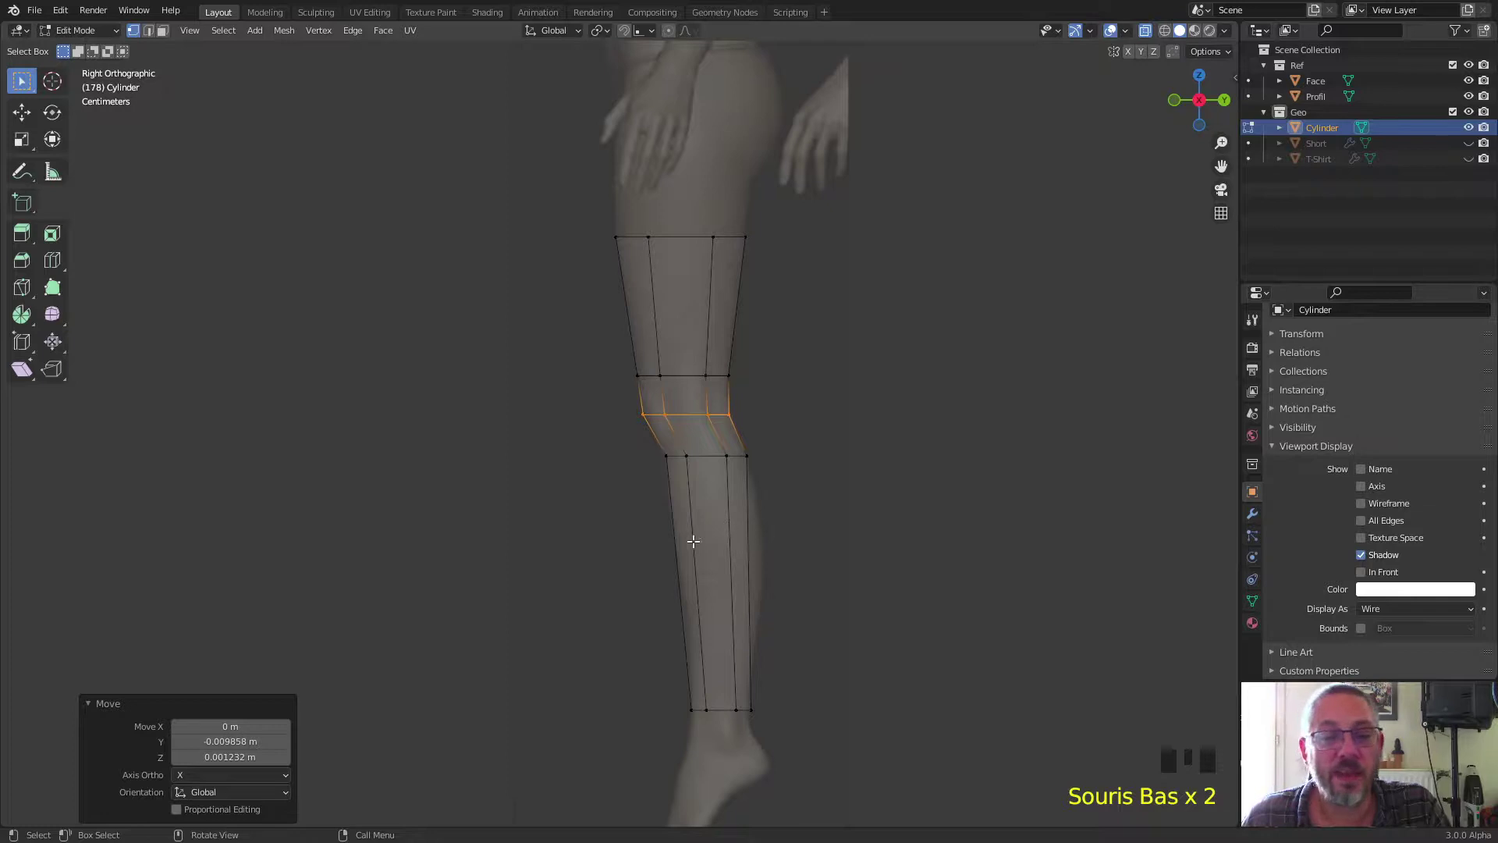
key("ctrl+r")
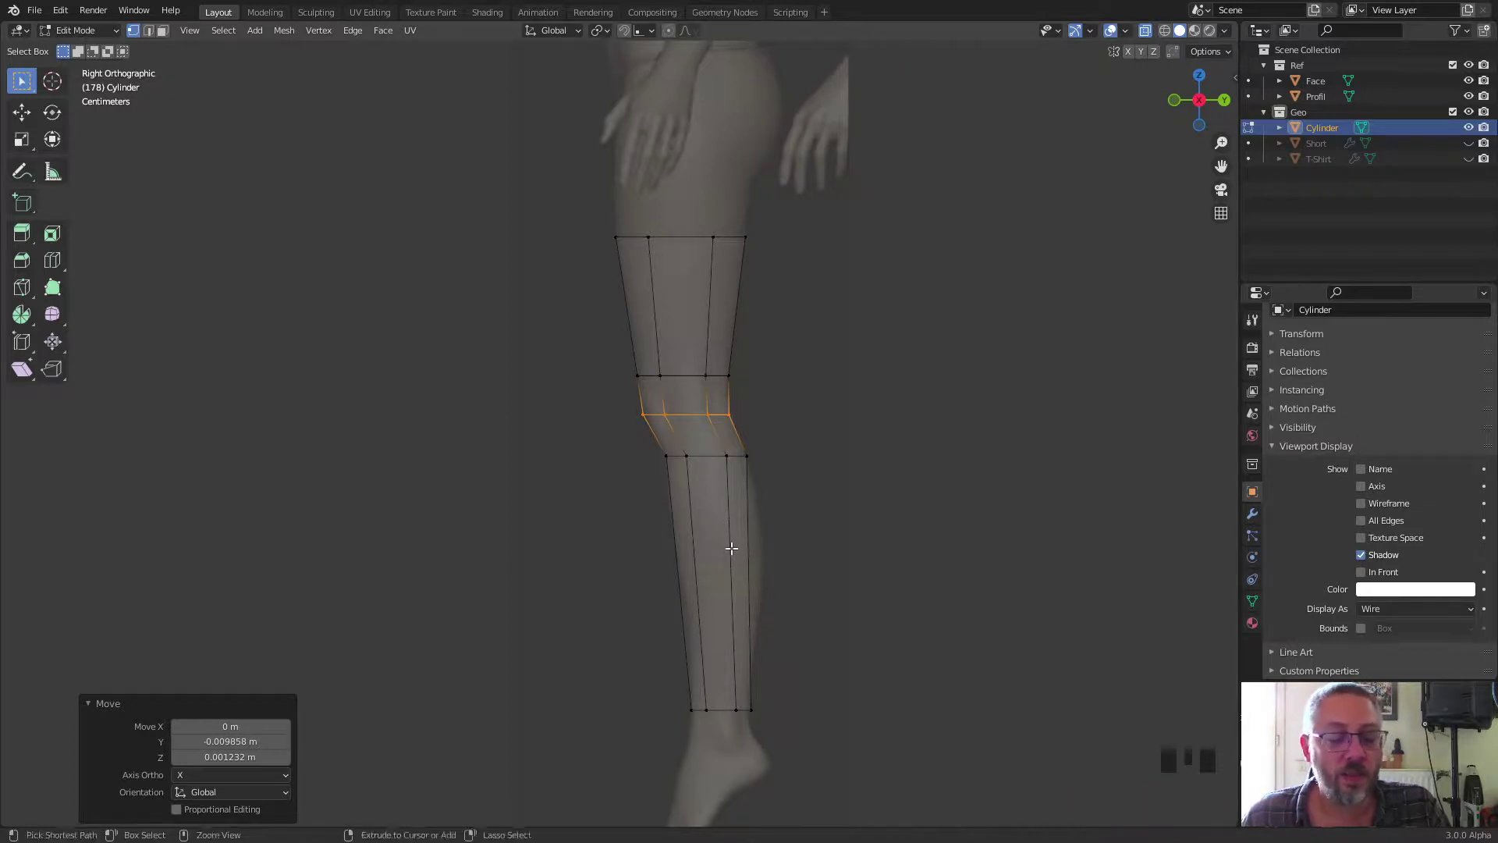
left_click(732, 549)
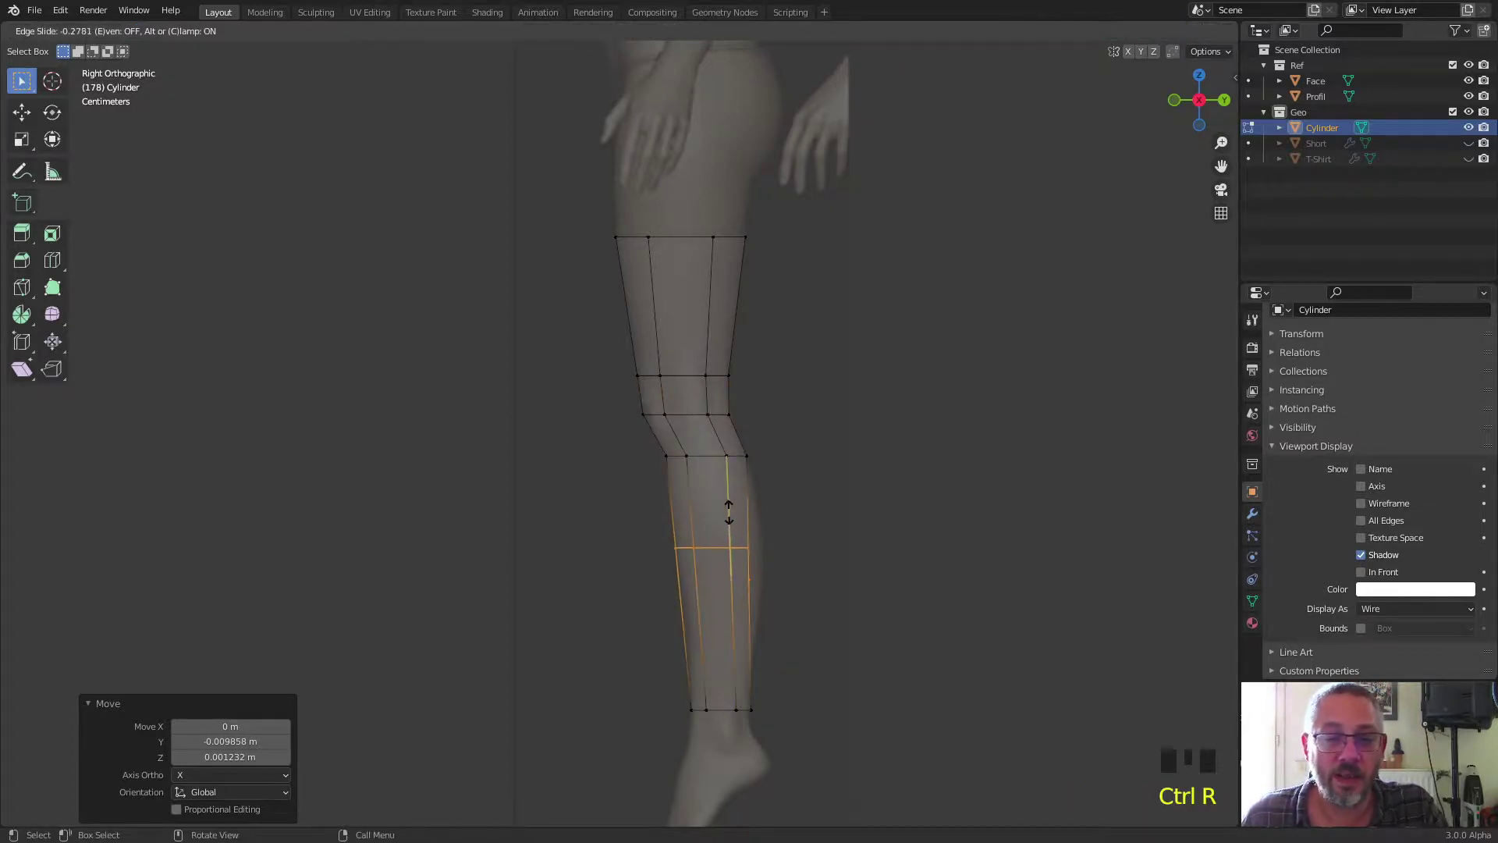
left_click(729, 516)
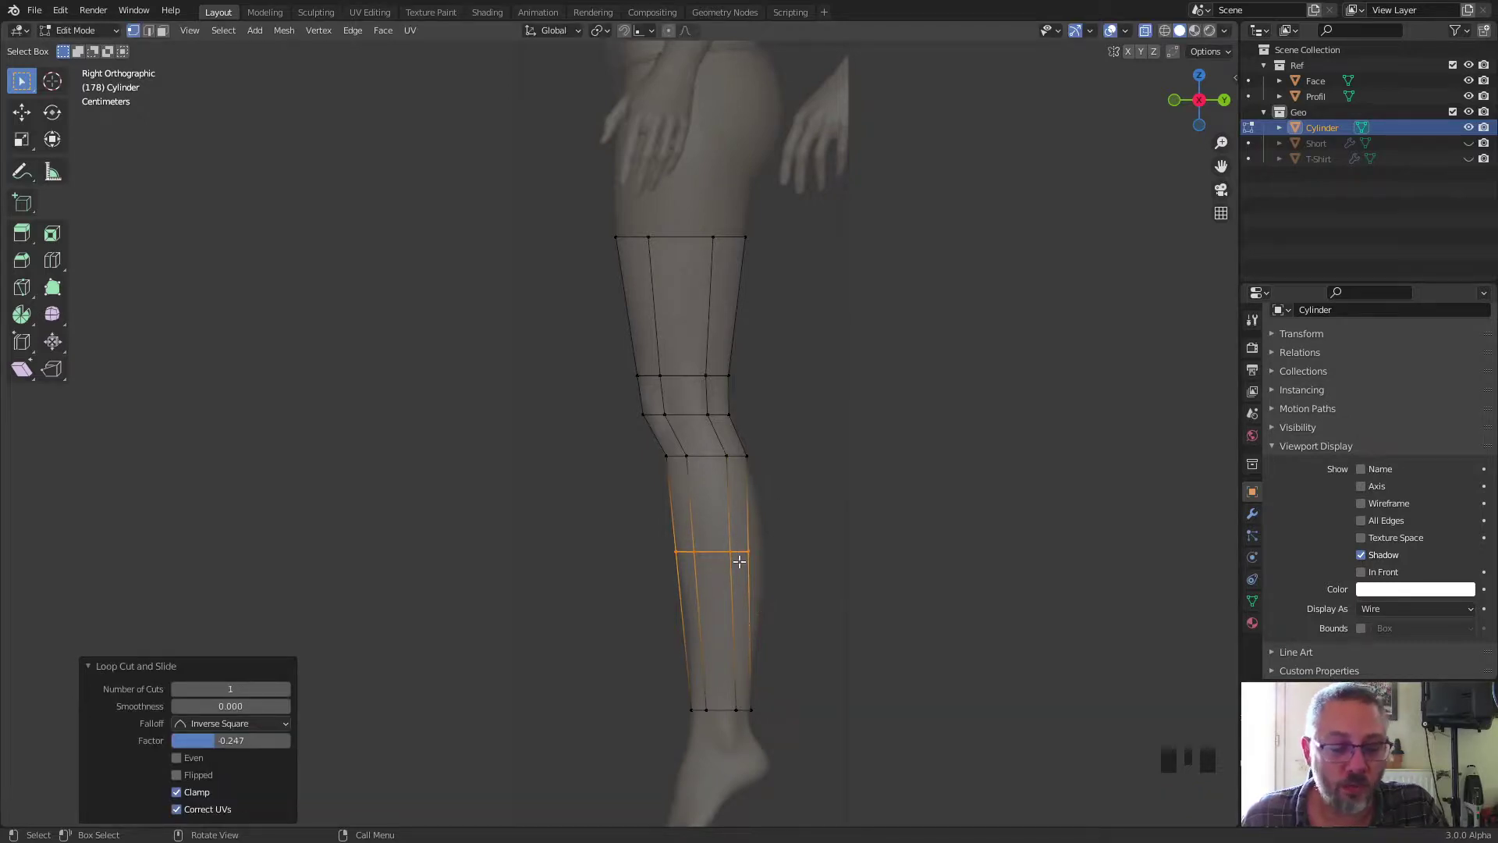
Step: Move the calf loop about 0.009 m along Y and 0.002 m up, and scale it by about 1.173 to fit the profile reference
key("g")
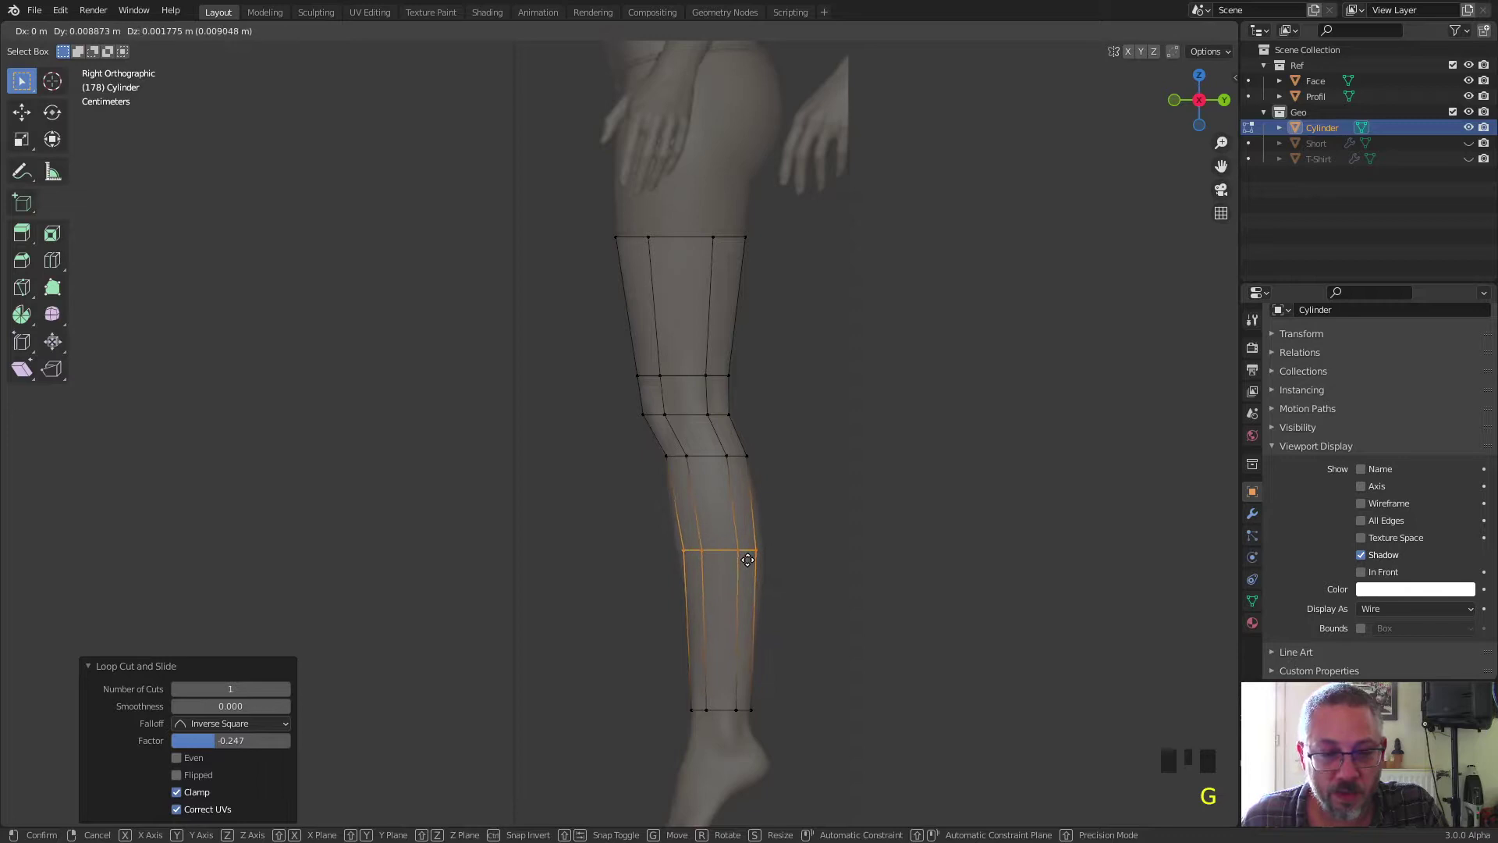
left_click(747, 560)
key("s")
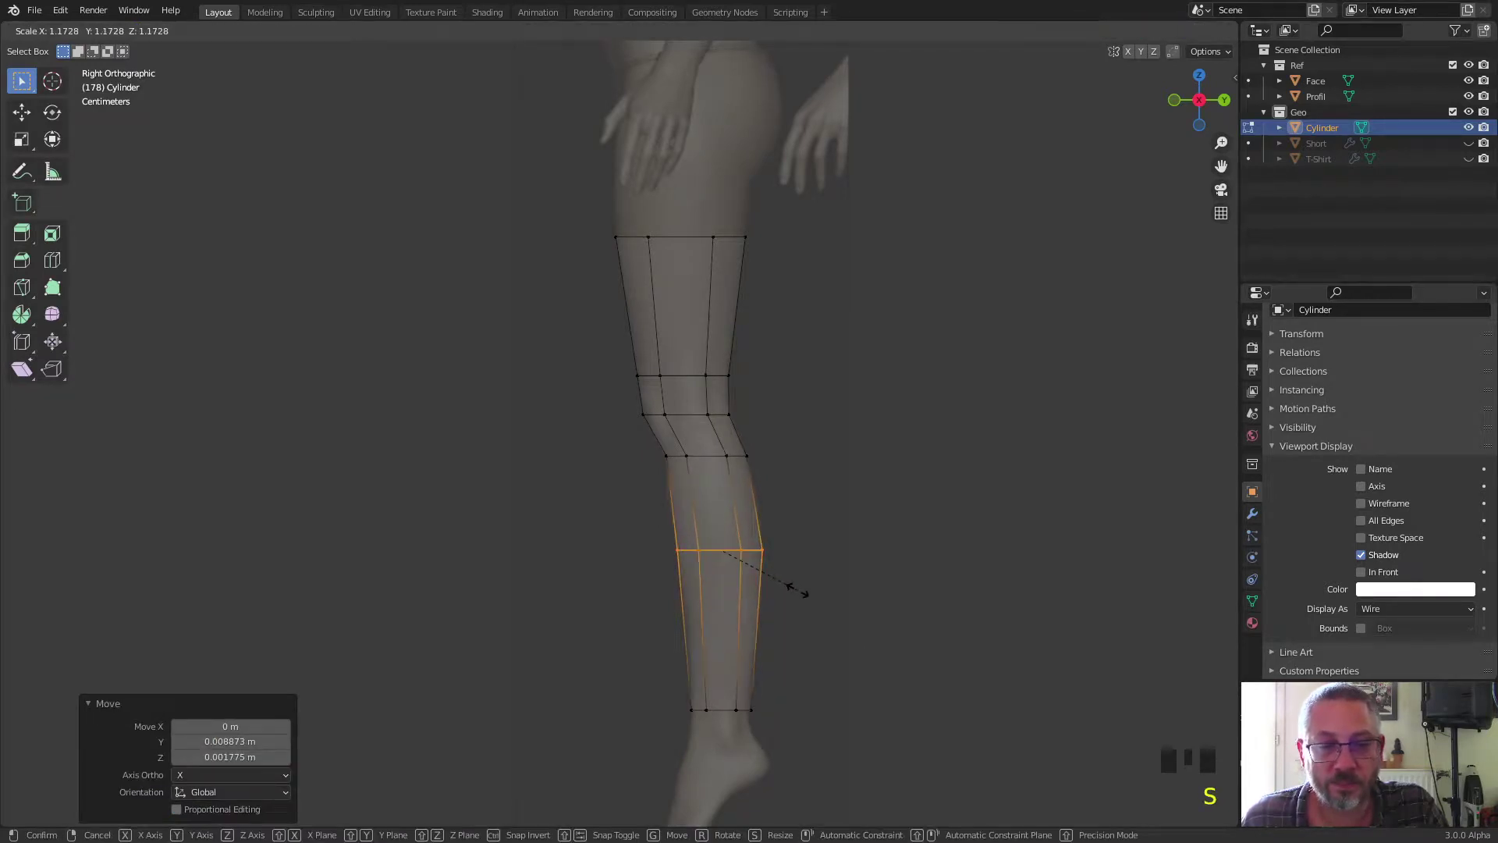
left_click(798, 590)
Step: In the front view, move the entire leg mesh about 0.08 m along X onto the reference leg
mouse_move(785, 333)
middle_mouse_down()
mouse_move(934, 372)
mouse_move(990, 338)
mouse_move(923, 361)
mouse_move(788, 357)
middle_mouse_up()
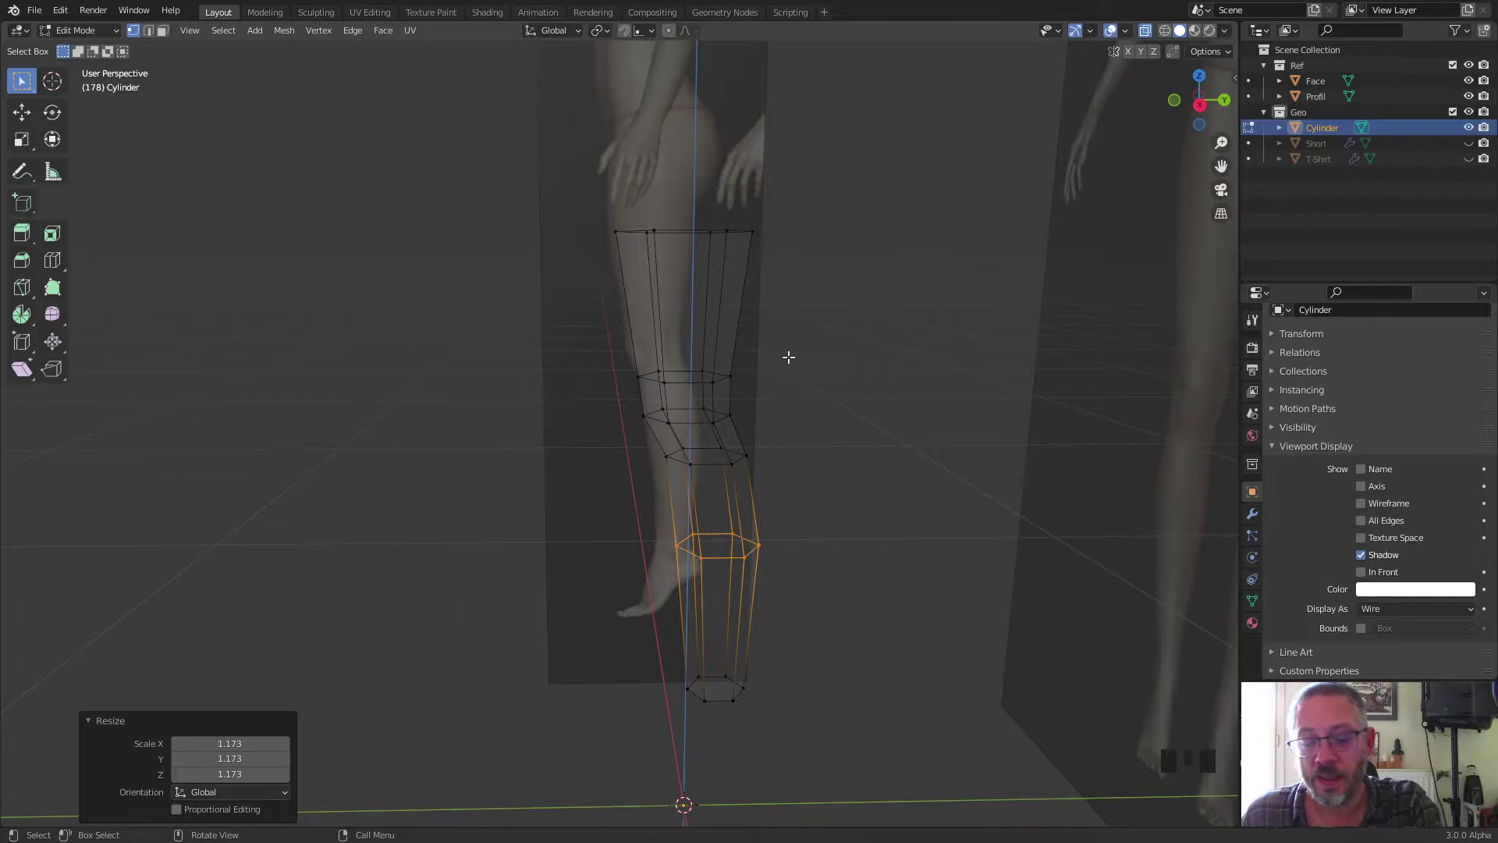
key("KP_1")
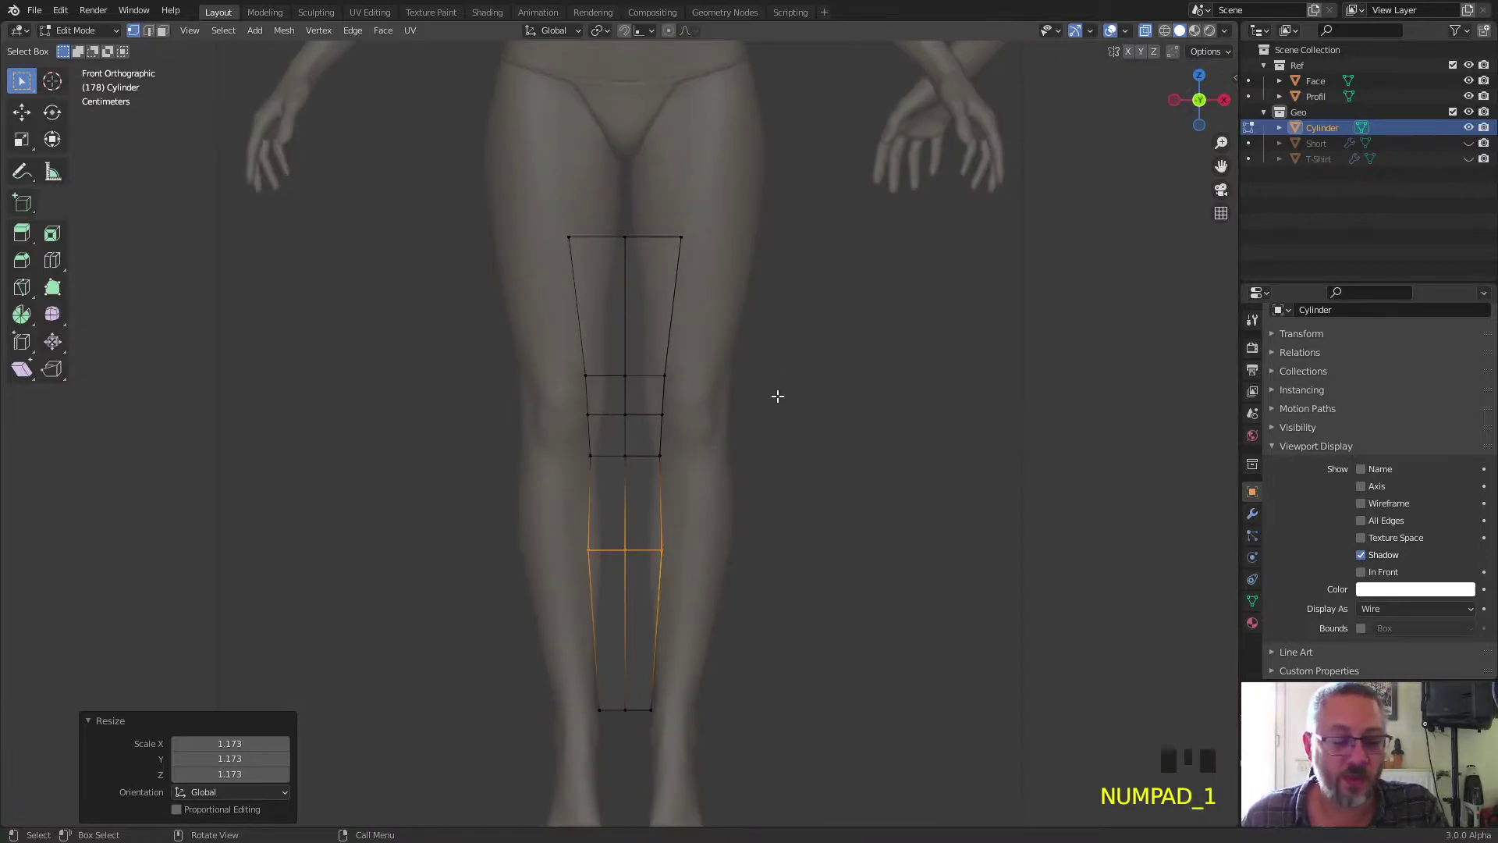
left_click(227, 31)
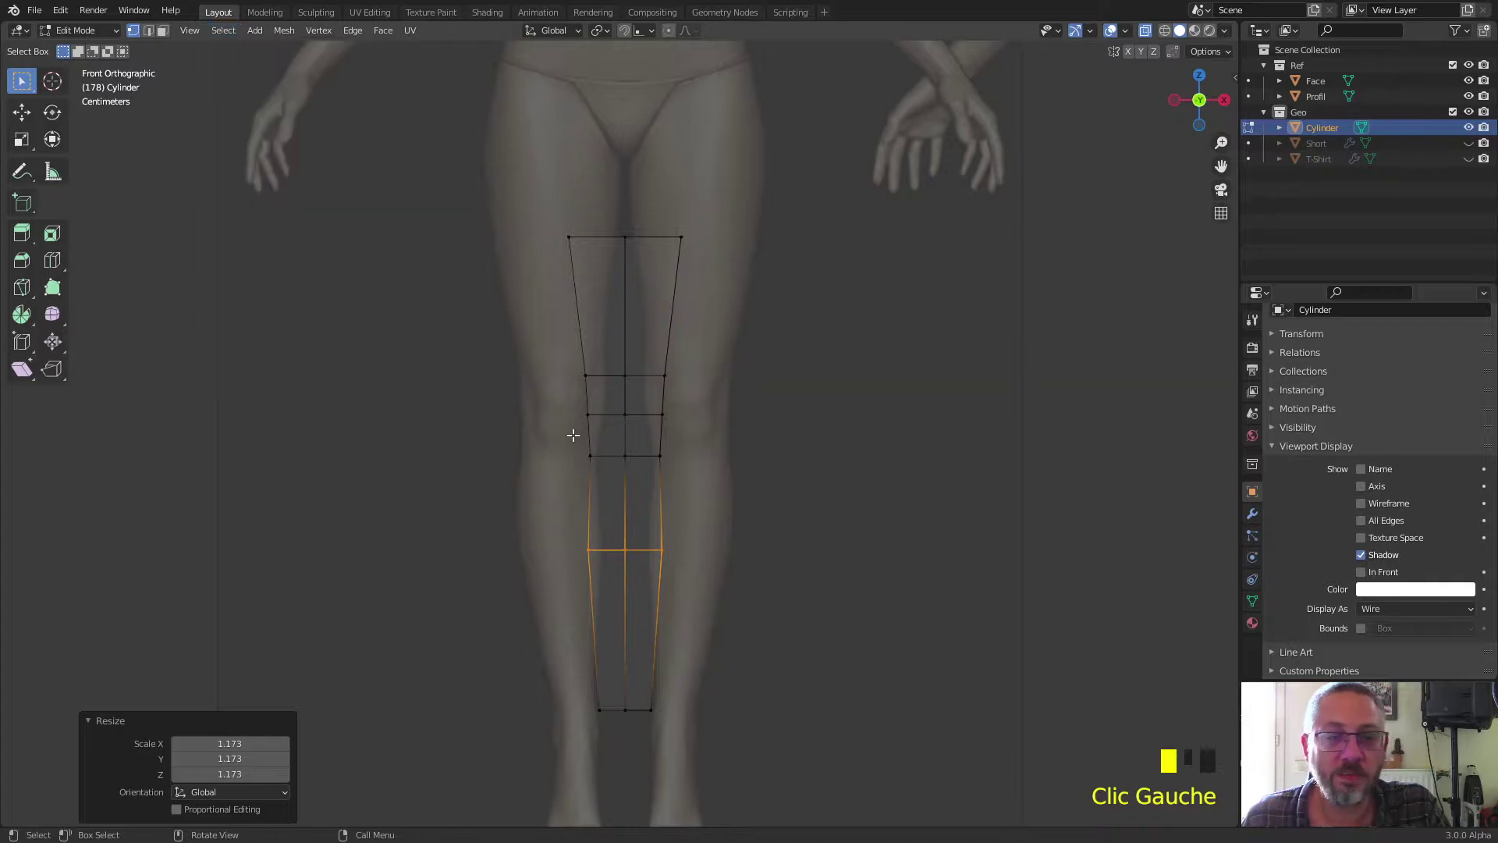
key("a")
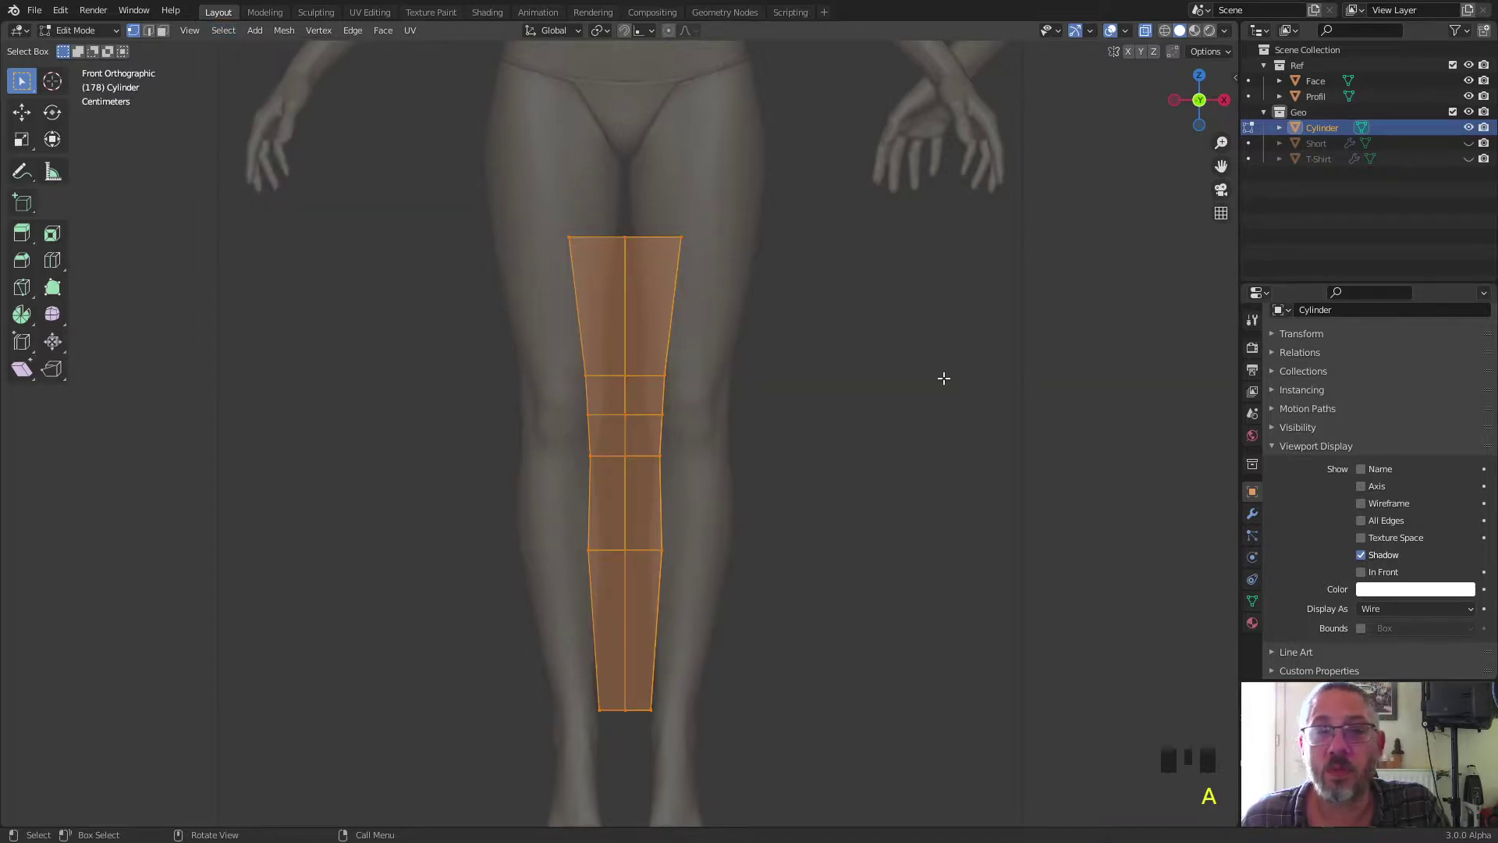
key("g")
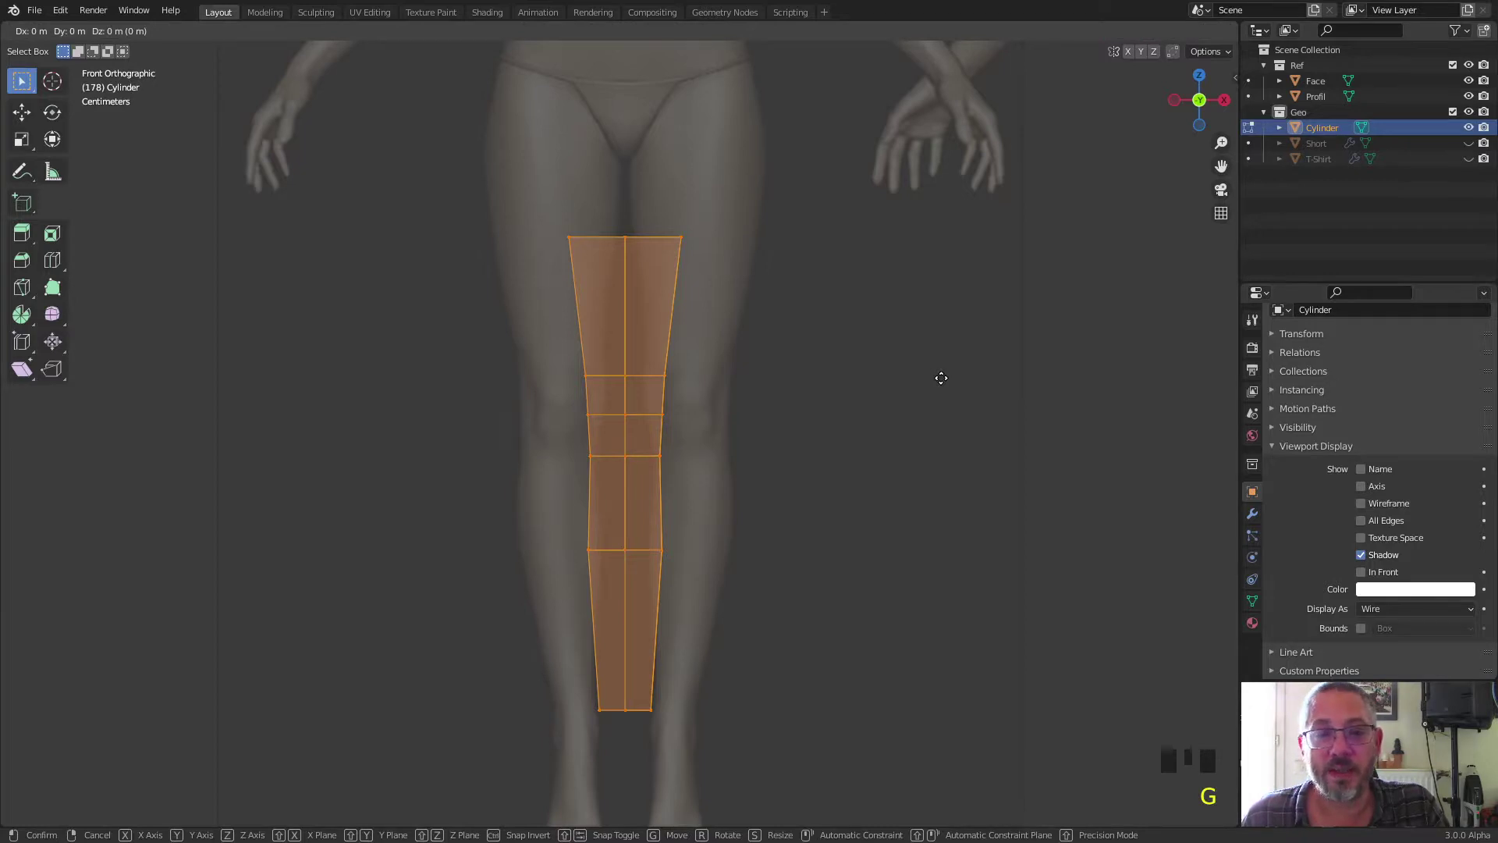
right_click(1007, 356)
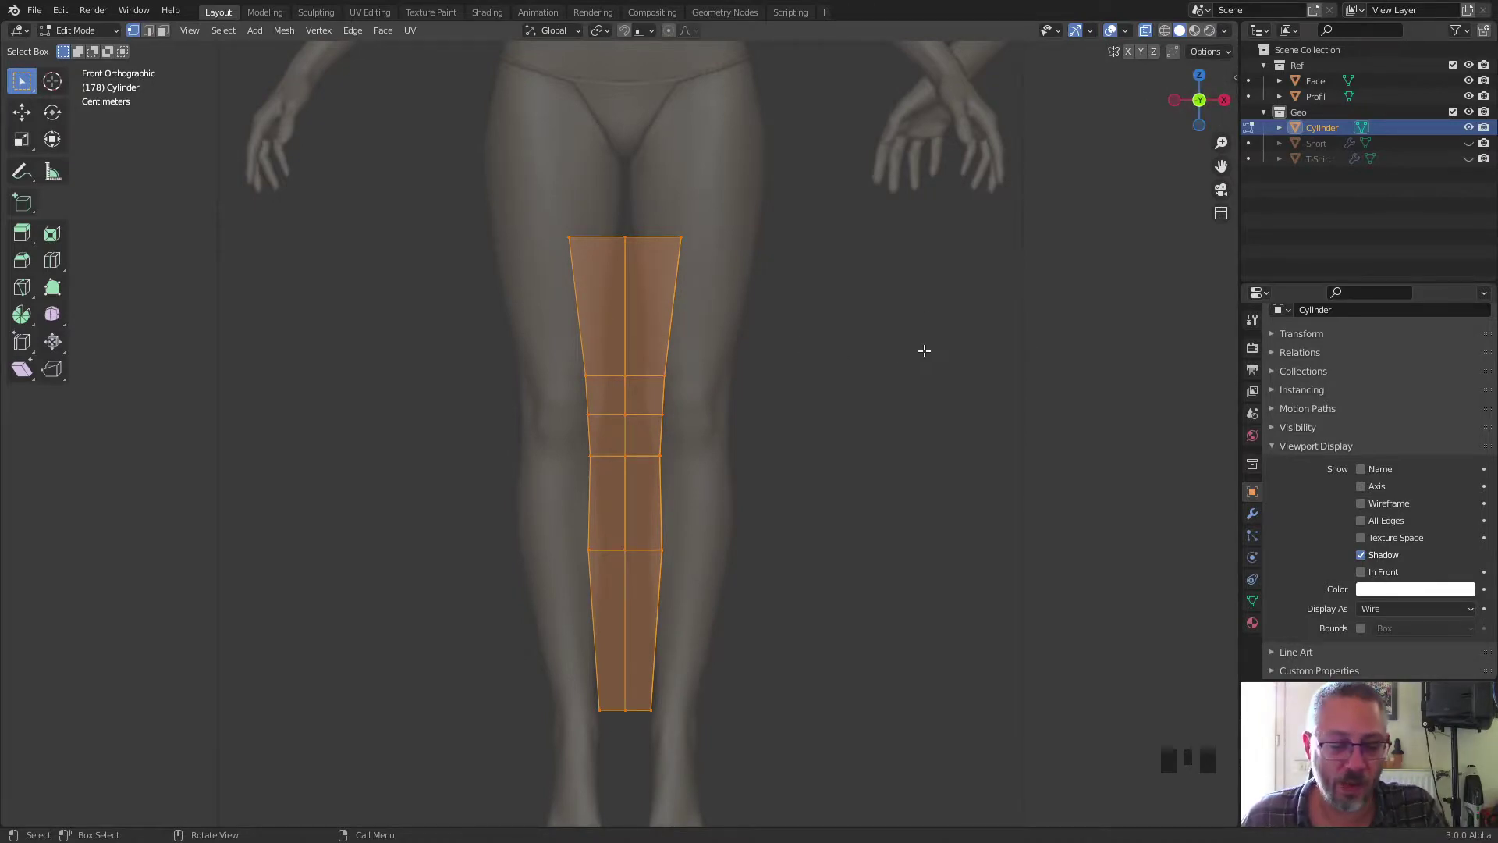
key("g")
key("x")
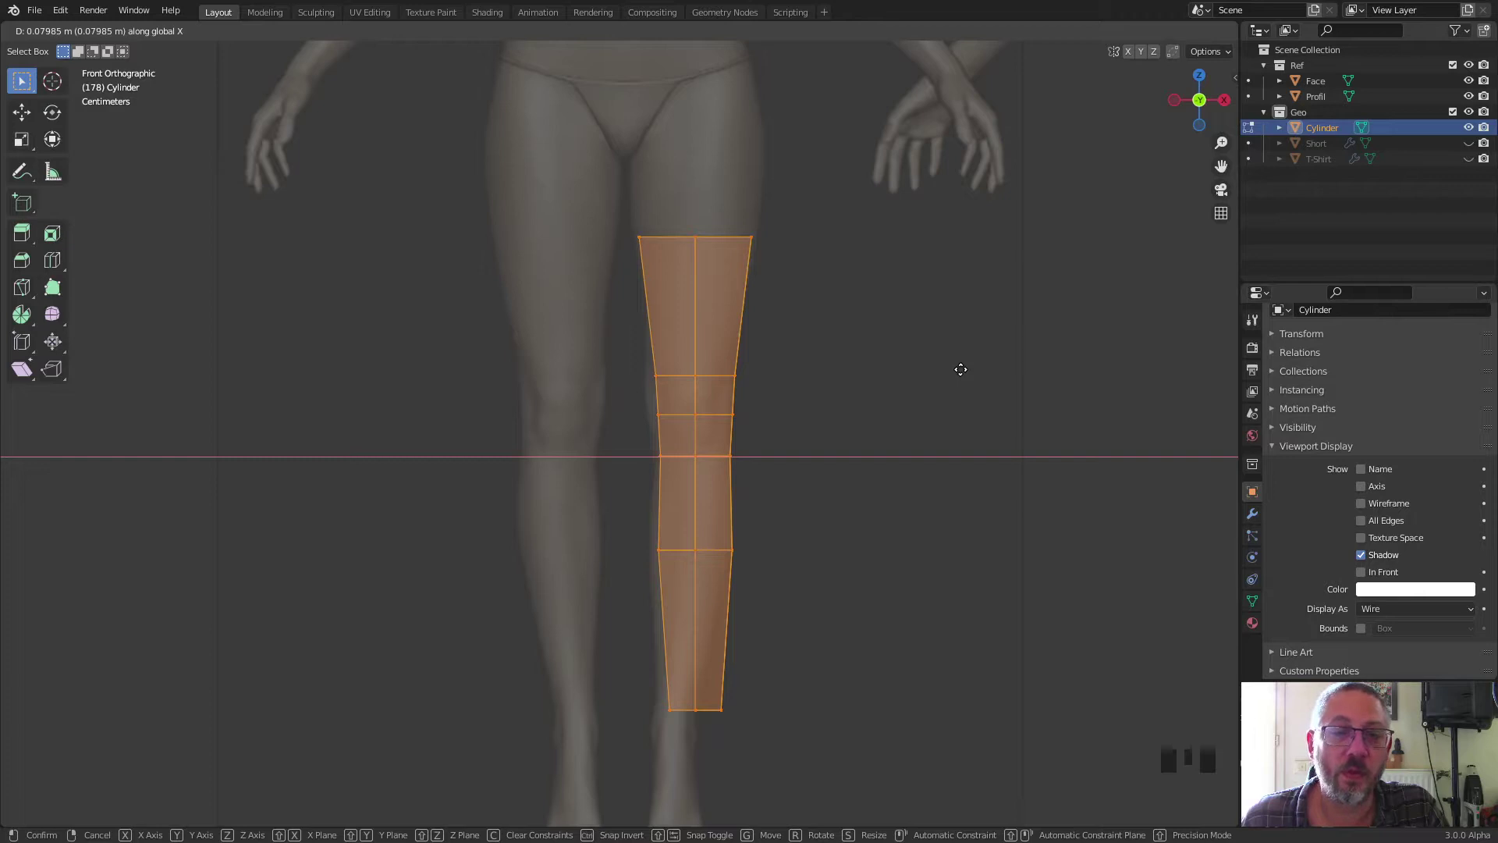
left_click(961, 369)
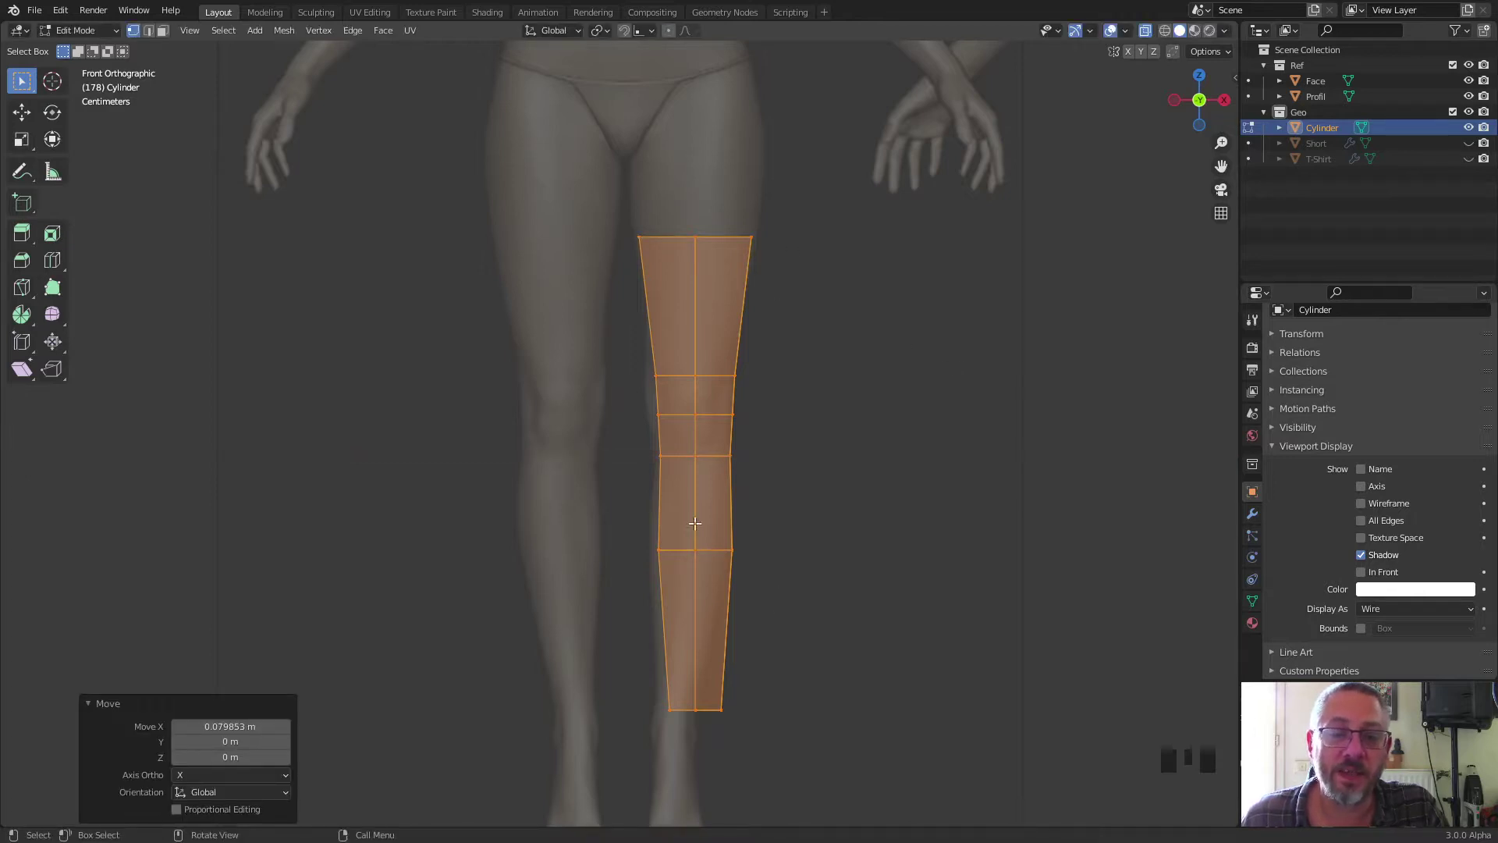
Step: Shift all loops below the upper thigh loop about 0.021 m along negative X to line up with the reference ankle
left_click_drag(630, 361, 756, 718)
key("g")
key("x")
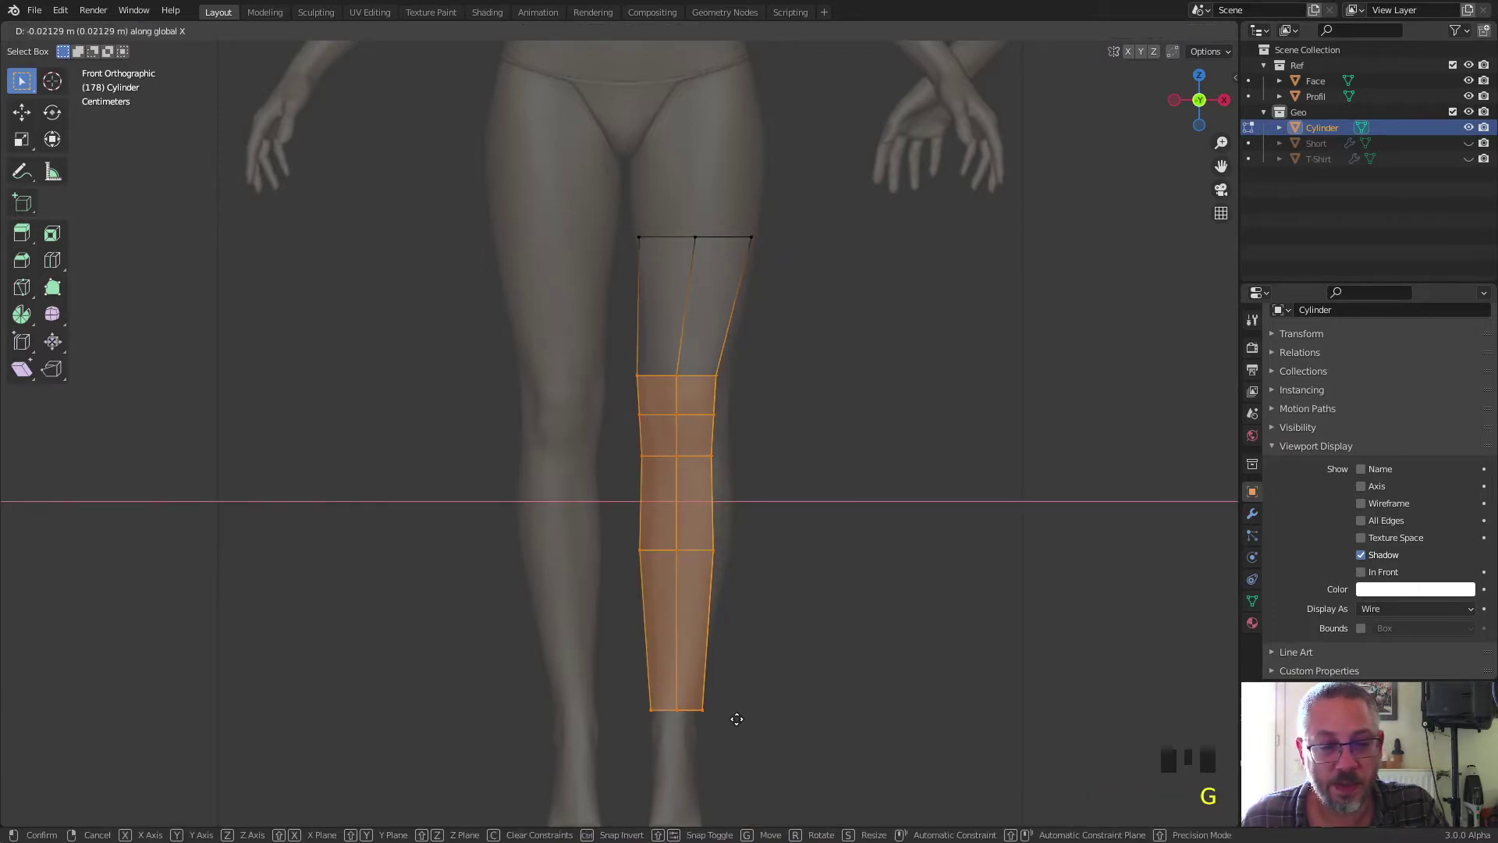
left_click(737, 719)
Step: Move the three knee loops about 0.013 m along X to centre them on the reference knee
left_click_drag(610, 358, 719, 468)
key("g")
key("x")
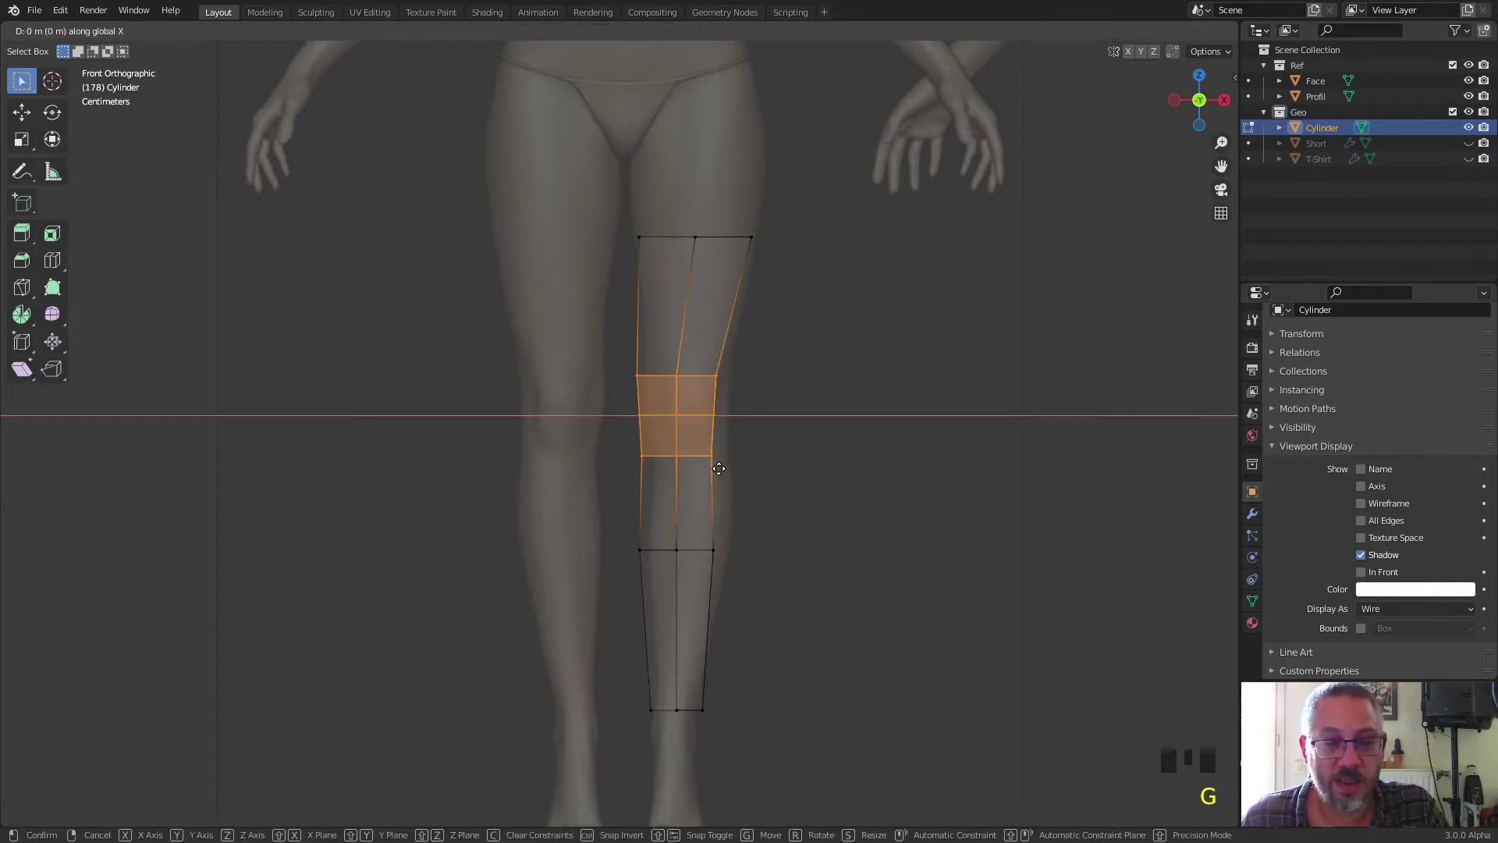
left_click(731, 472)
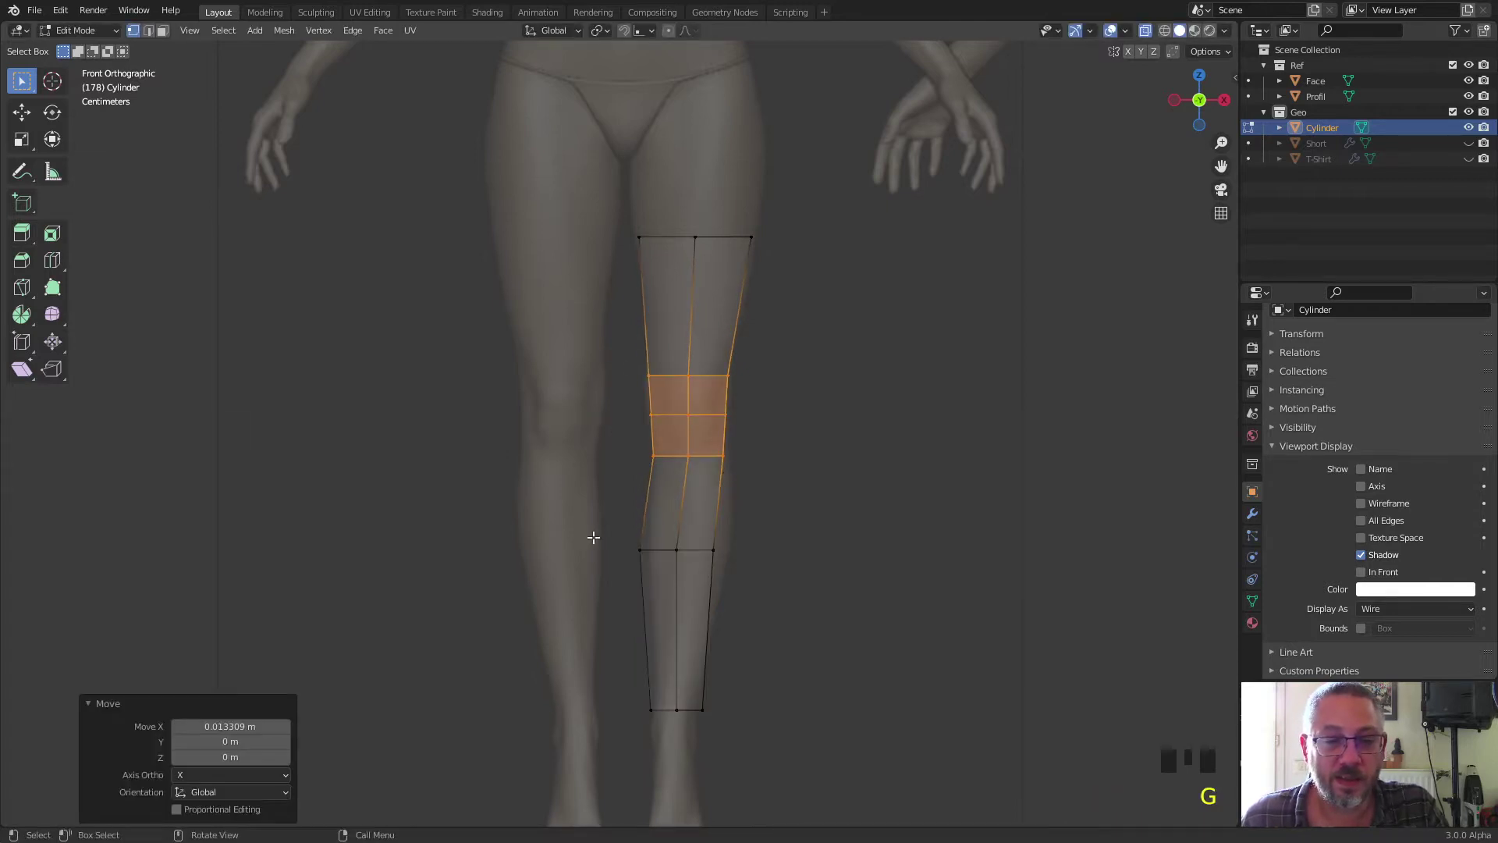
Step: Move the calf loop about 0.015 m along X and scale it by about 1.134 along X to match the reference calf
left_click_drag(593, 537, 735, 585)
key("g")
key("x")
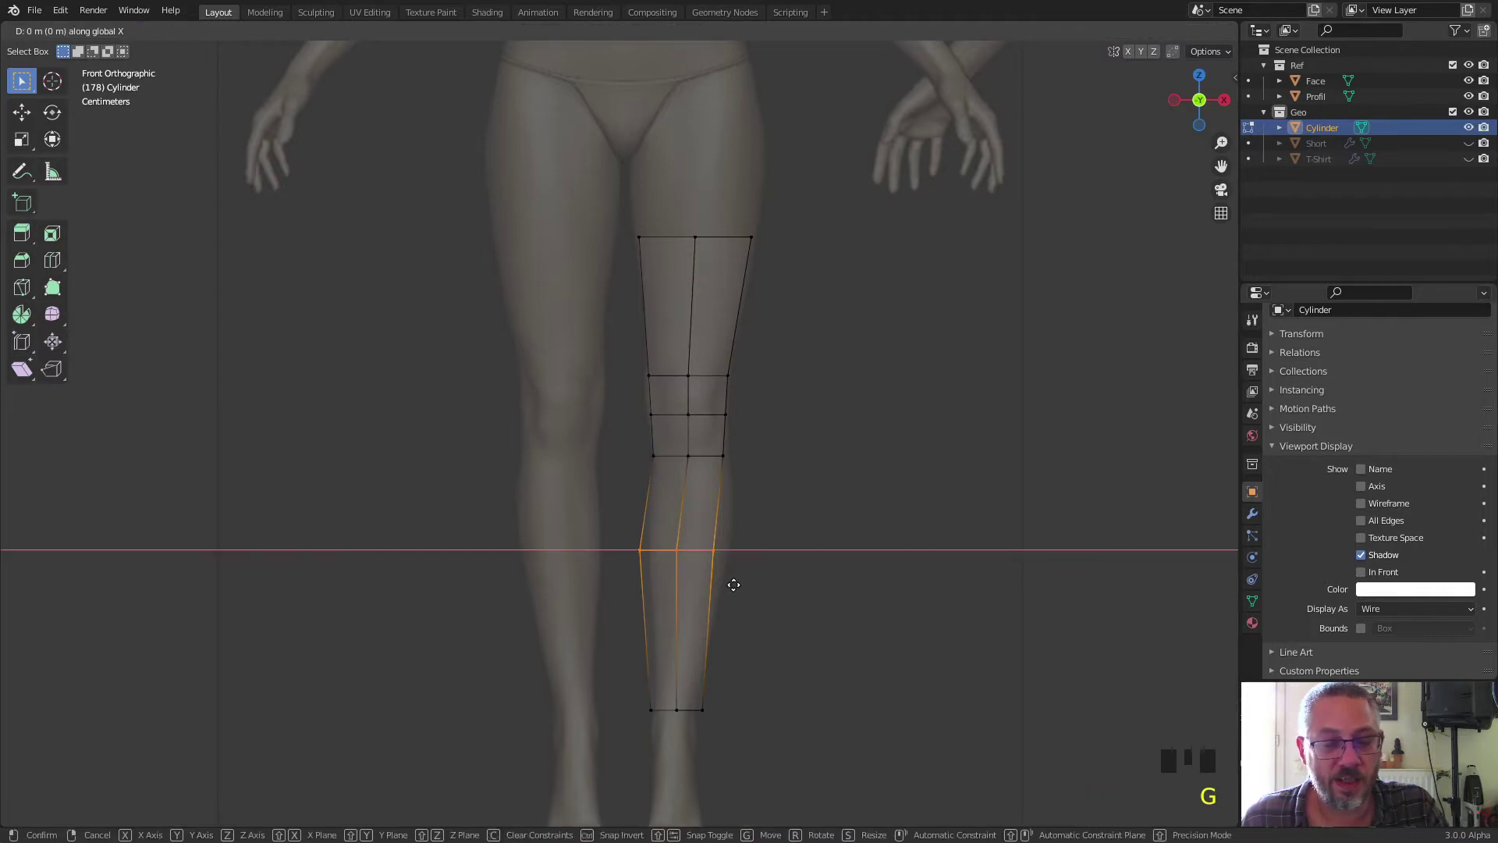
left_click(747, 589)
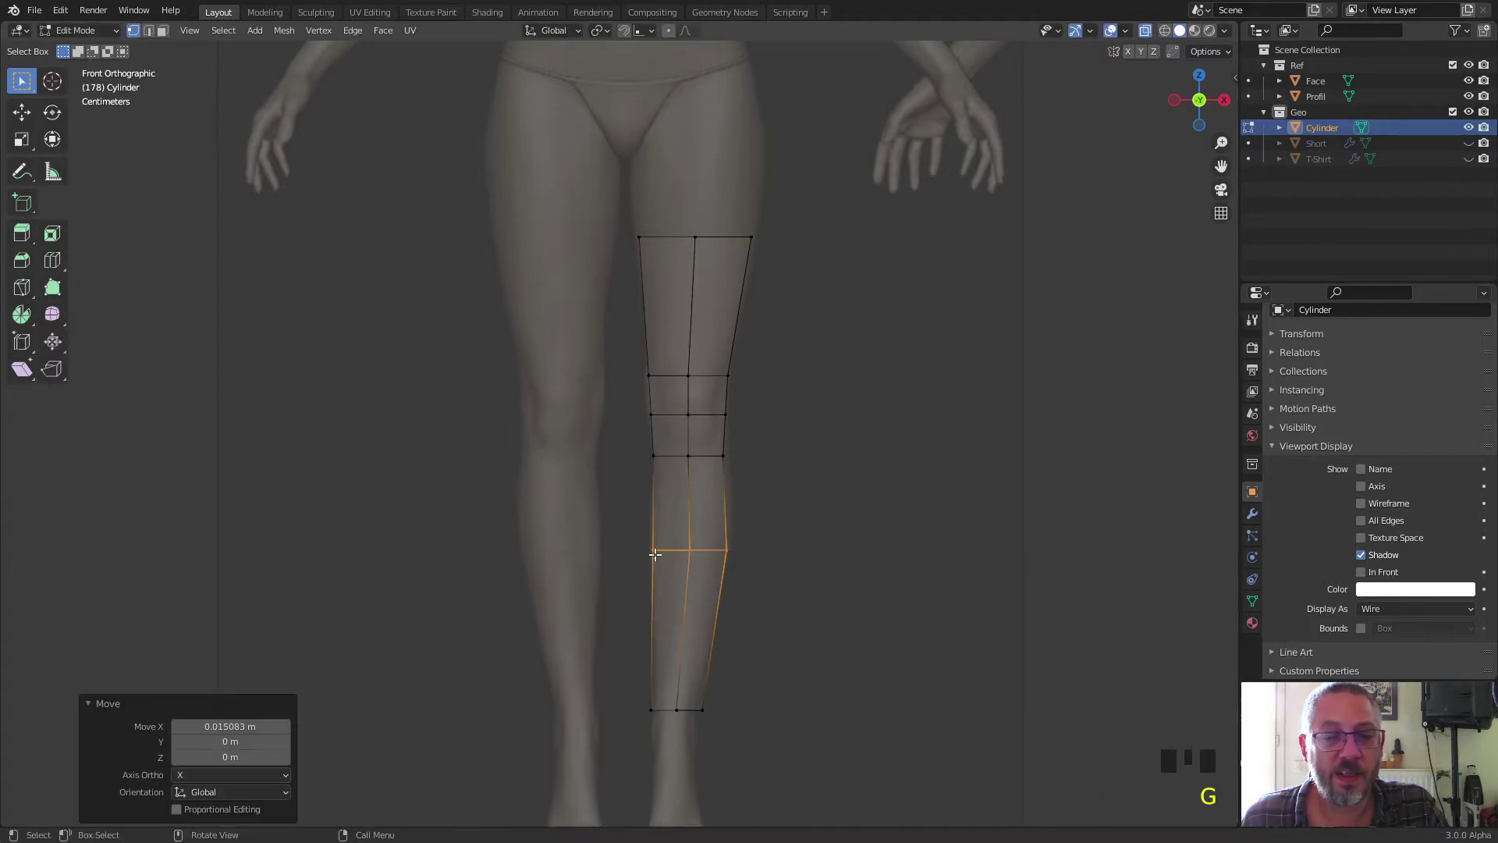
key("s")
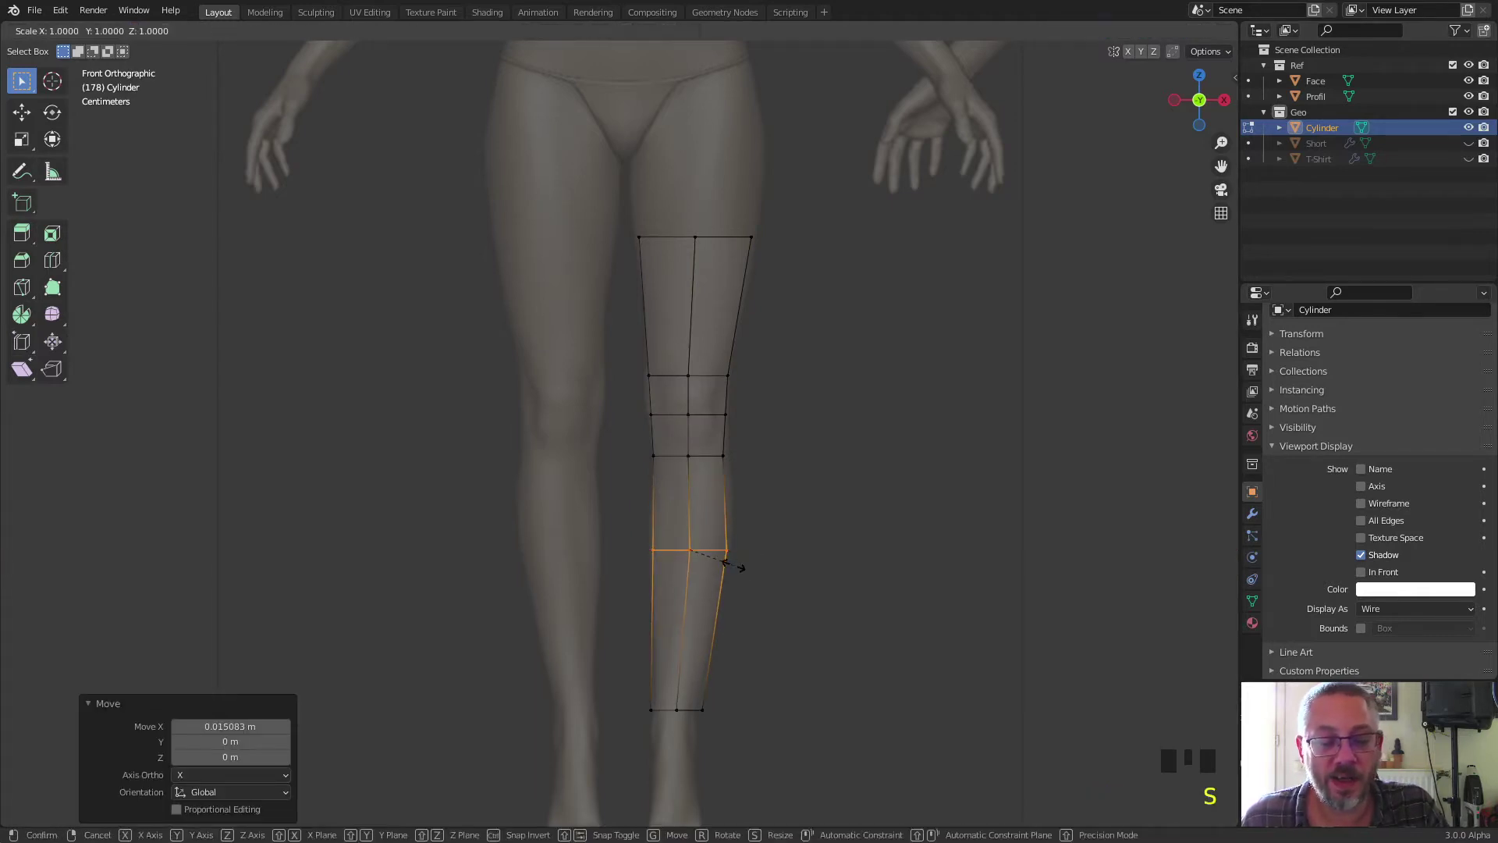
key("x")
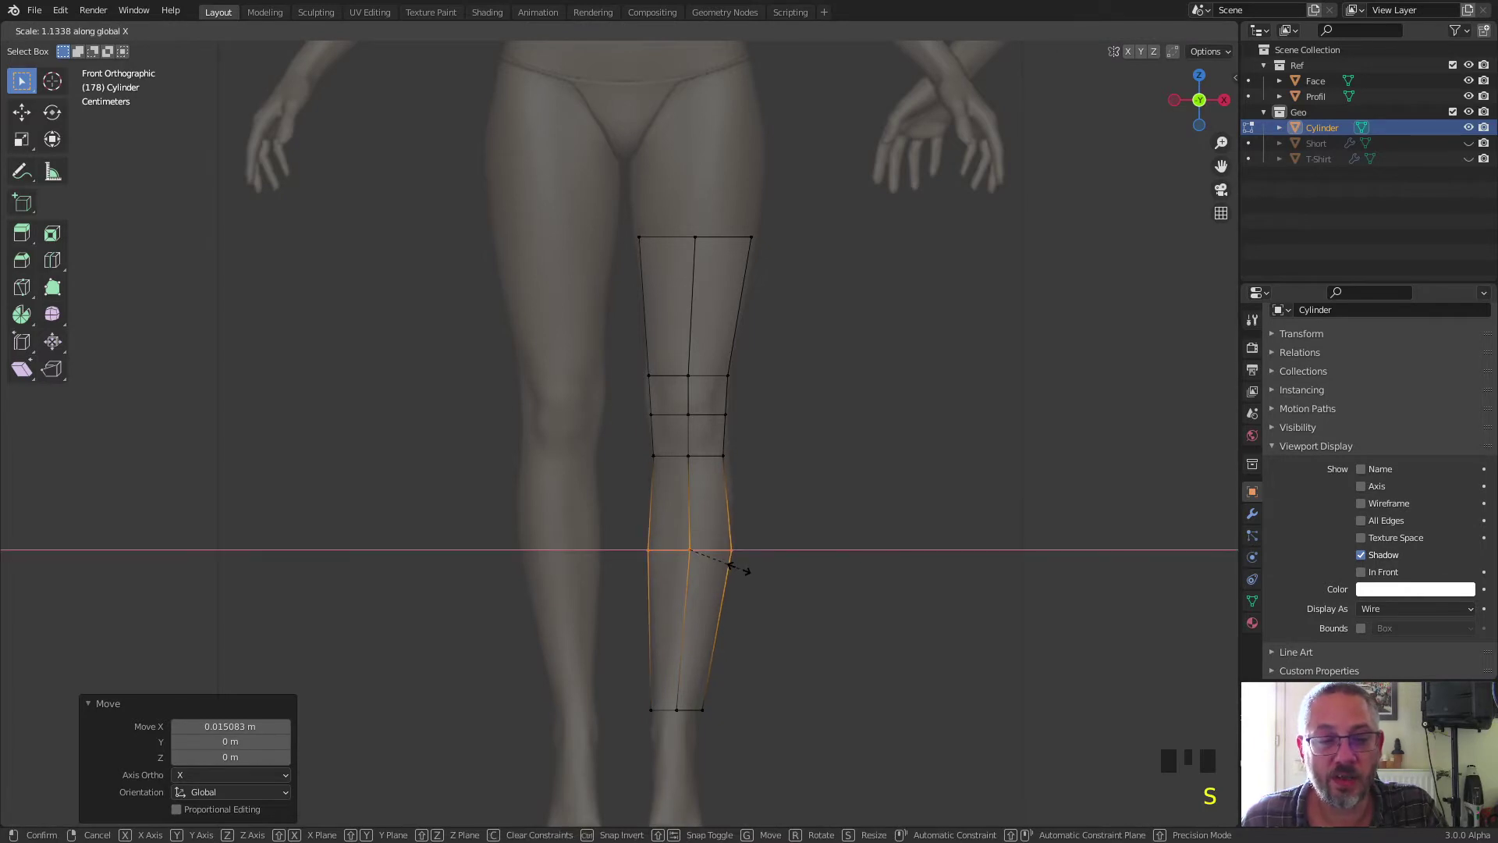
left_click(739, 569)
Step: Narrow the ankle loop to about 0.925 along X to fit the front reference
left_click(687, 711)
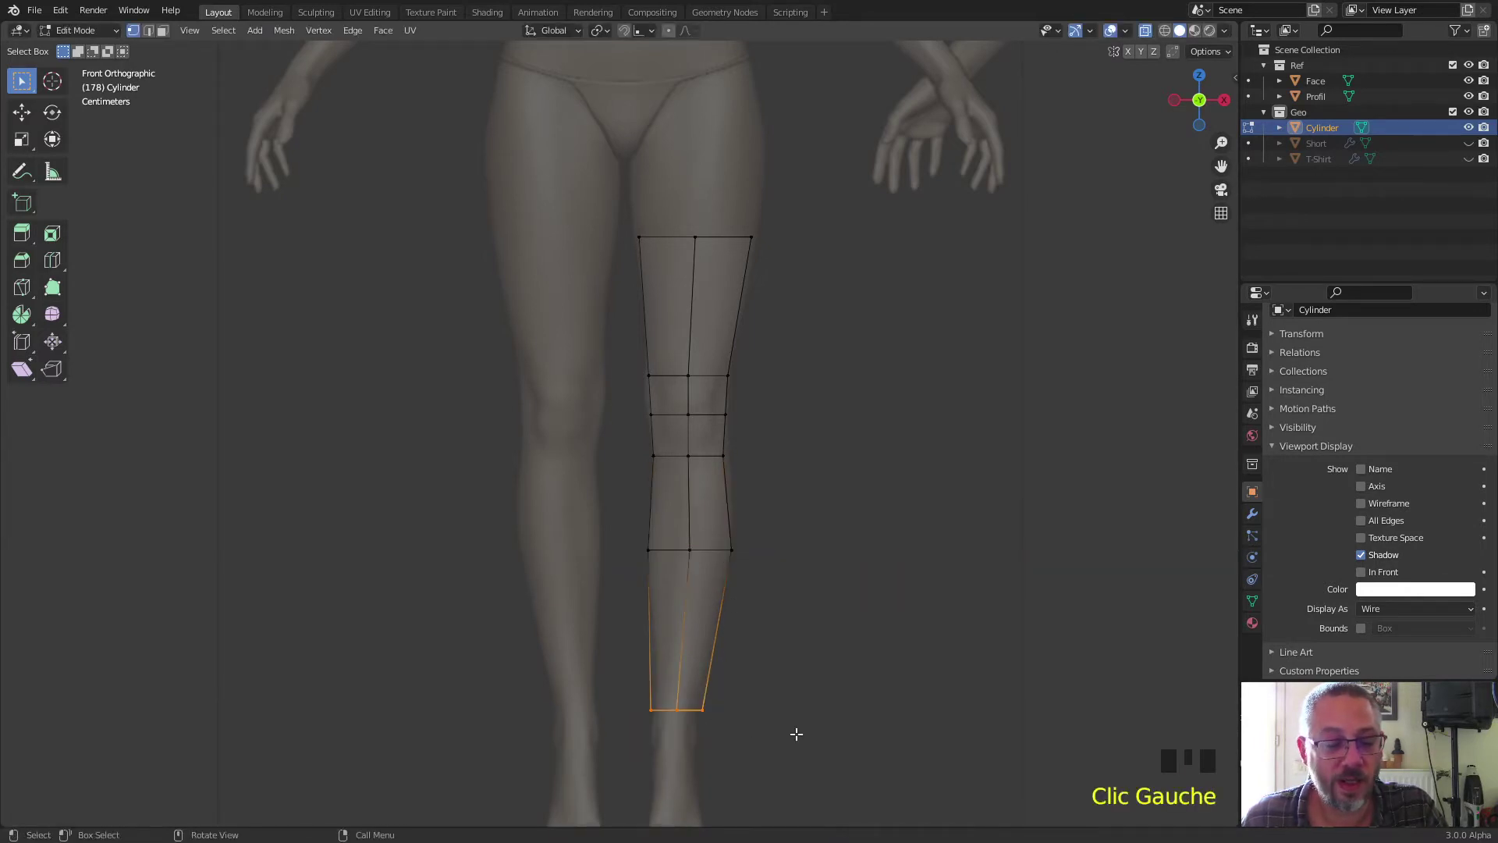
key("s")
key("x")
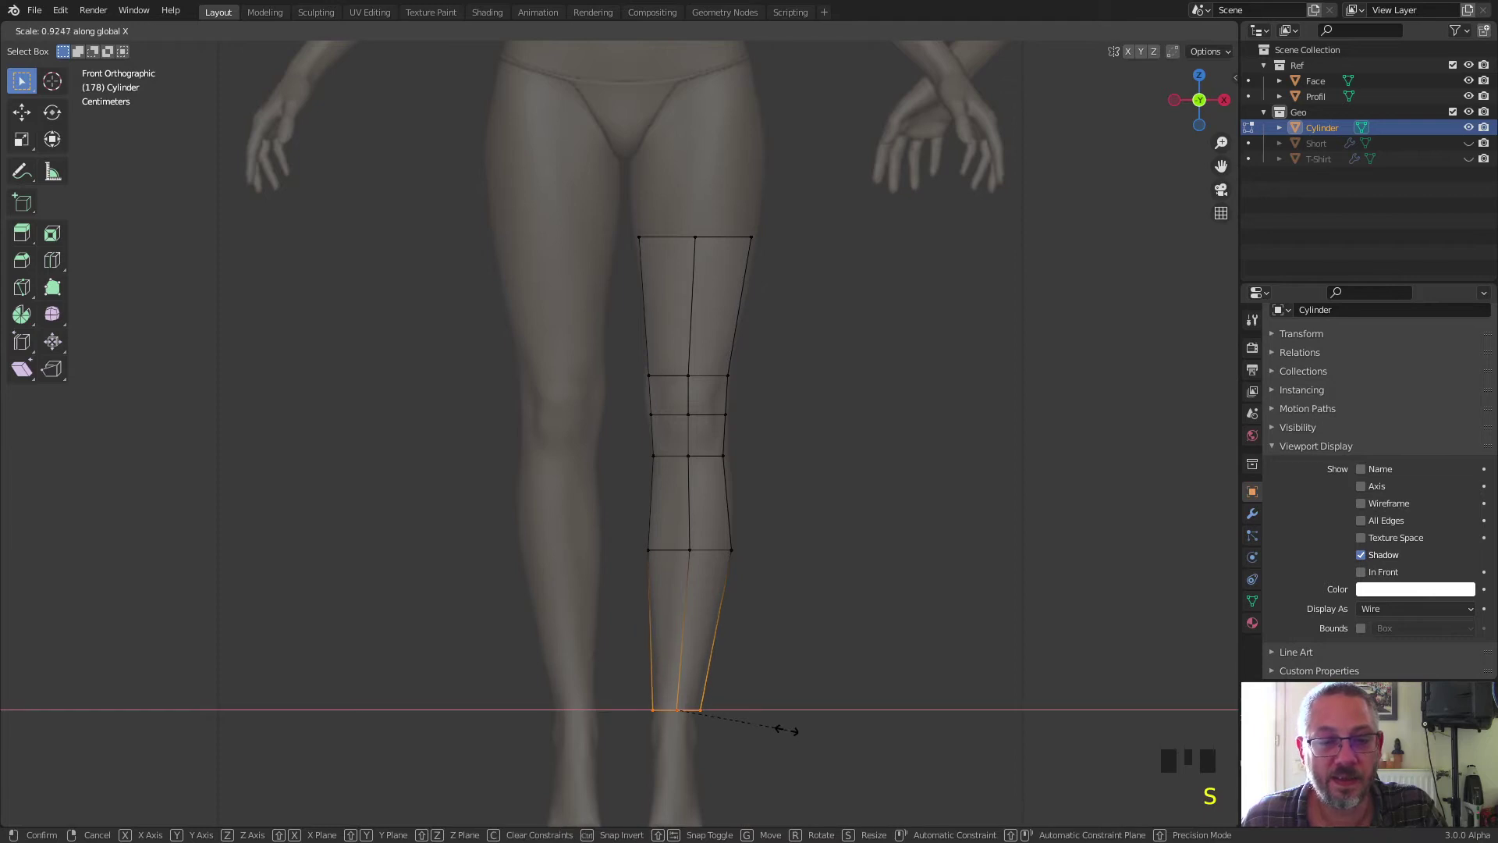
left_click(784, 728)
Step: Widen the upper thigh loop by a factor of about 1.069 along X to match the front reference, and clear the selection
left_click_drag(613, 207, 829, 284)
key("s")
key("x")
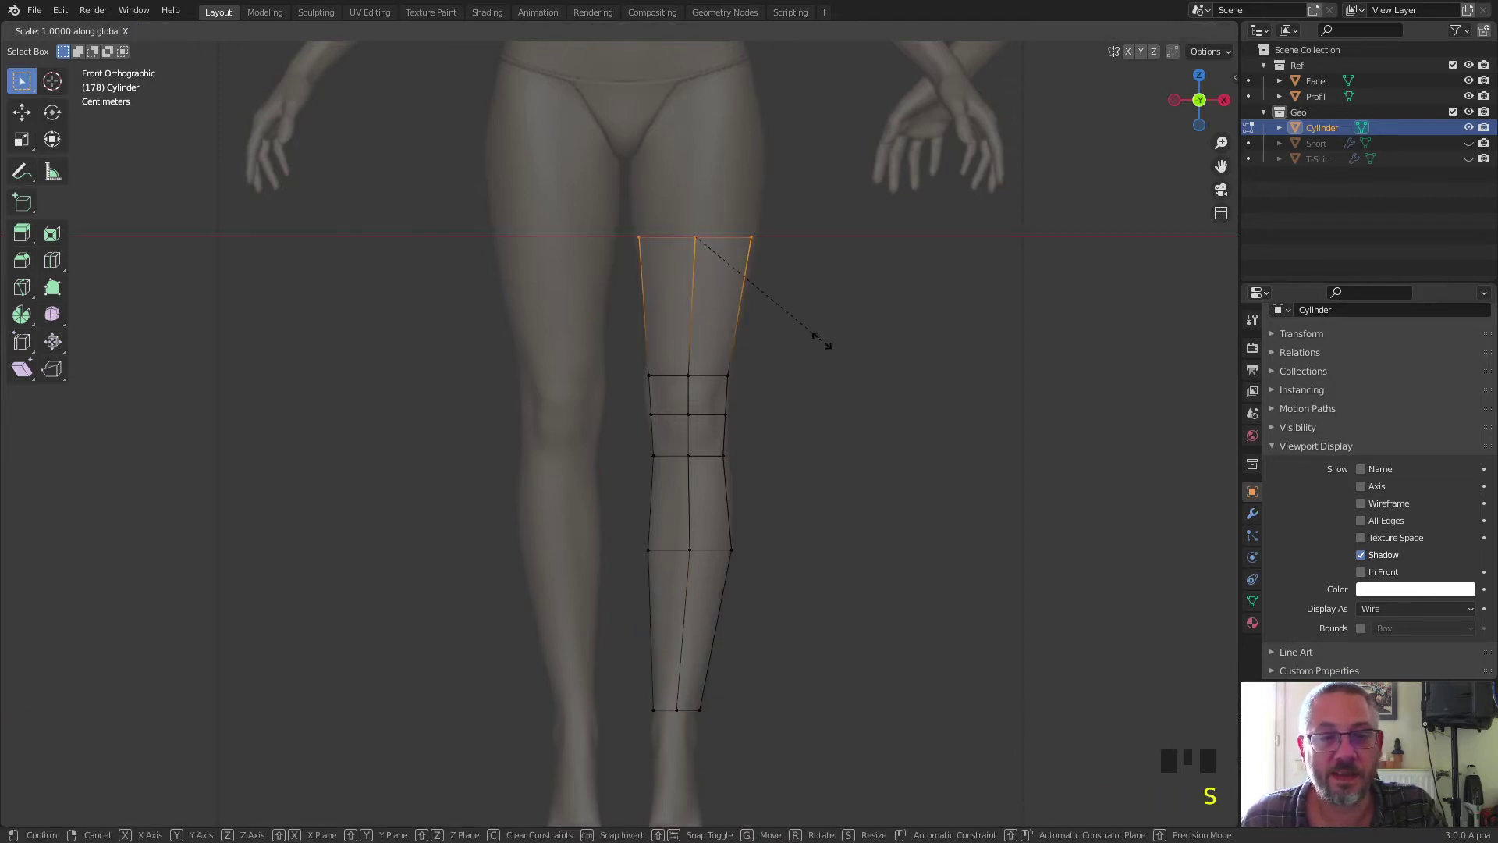
left_click(831, 346)
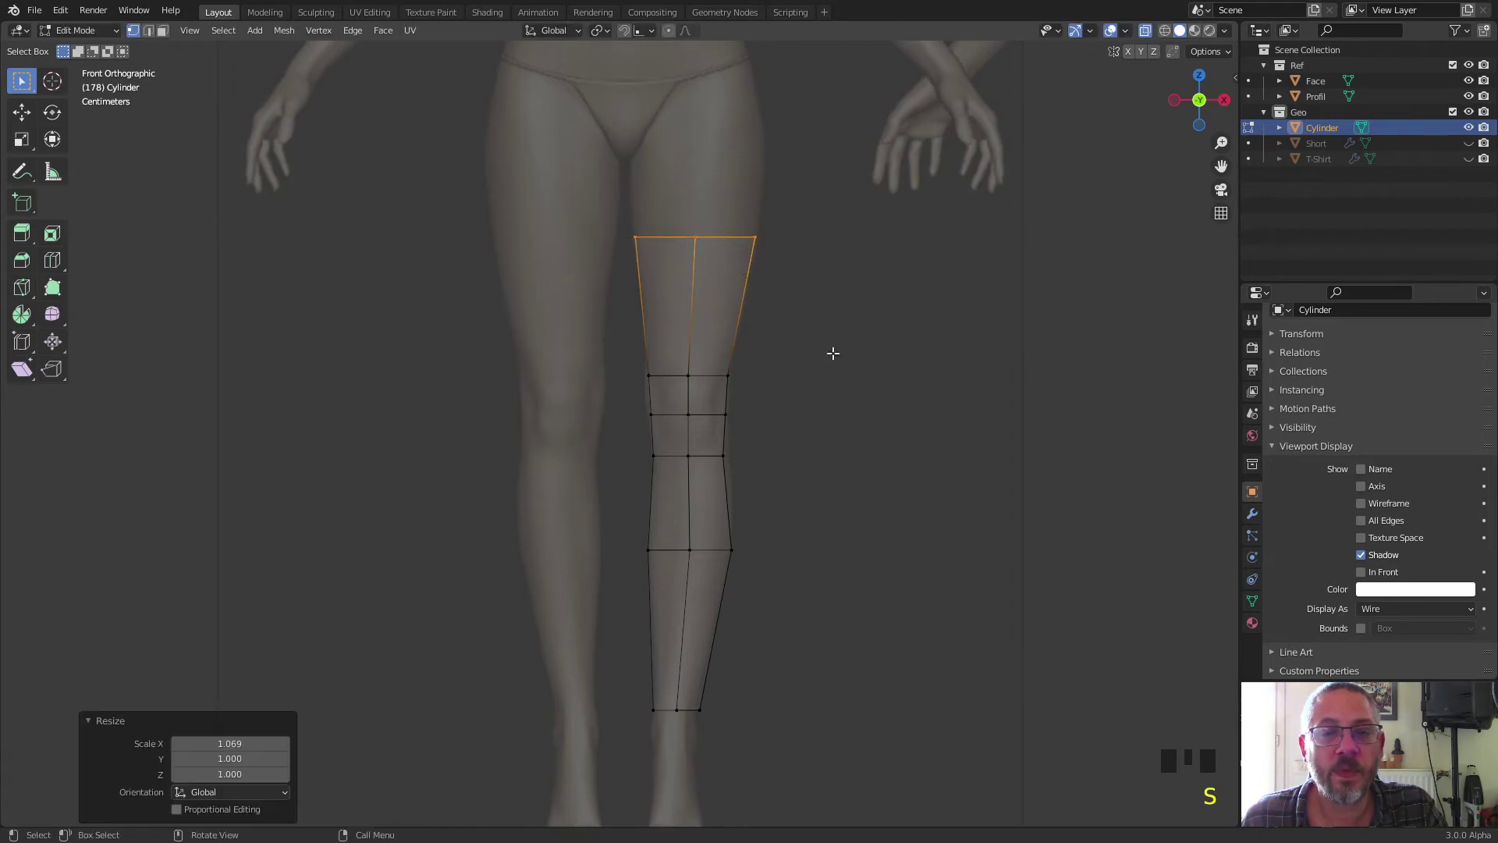
left_click(836, 369)
scroll(837, 369, "down", 2)
middle_click_drag(832, 371, 762, 435)
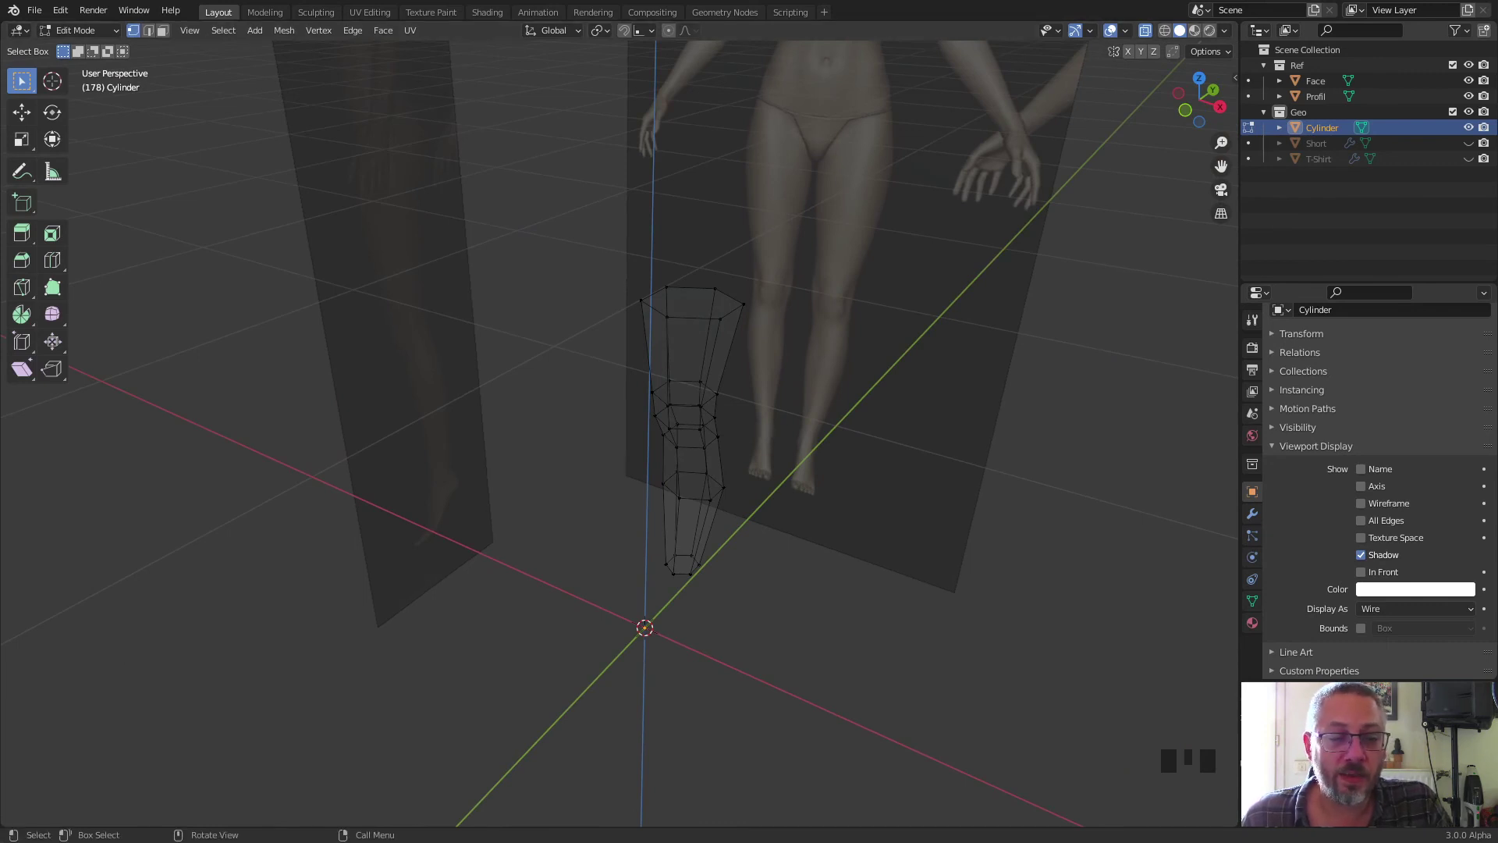